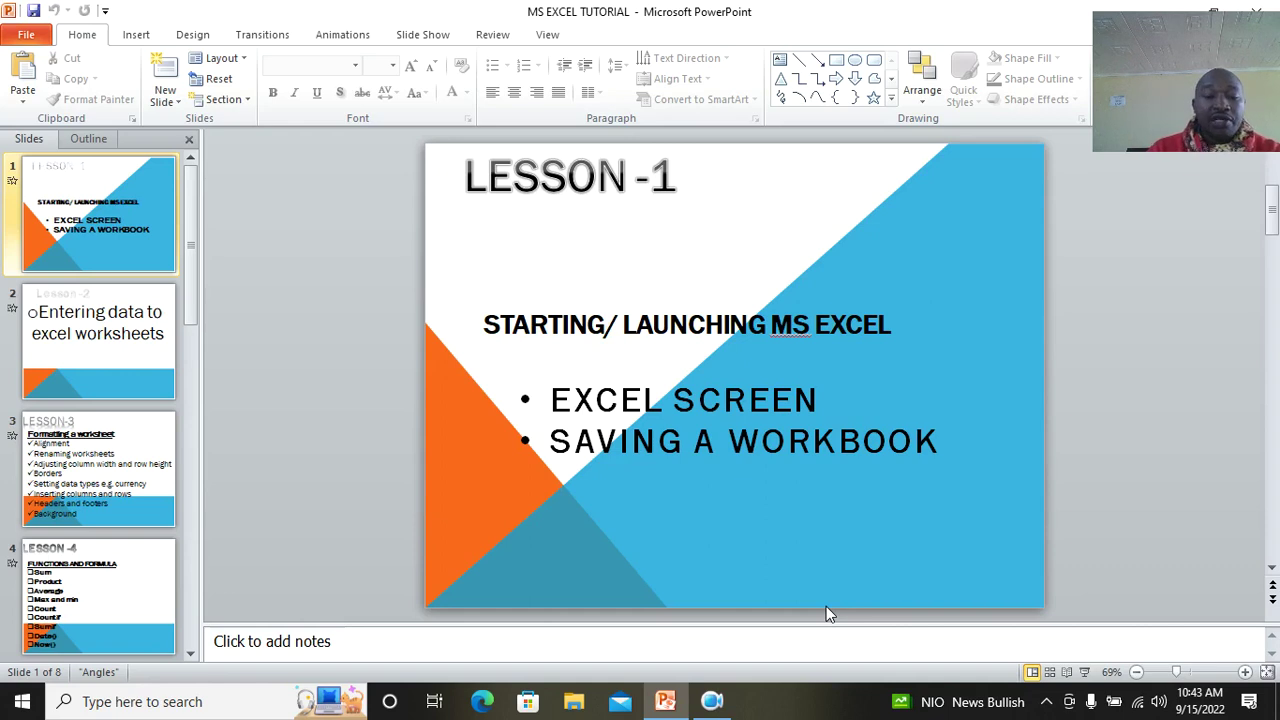
- Open Windows search from the taskbar while the LESSON -1 PowerPoint slide is showing
left_click(142, 701)
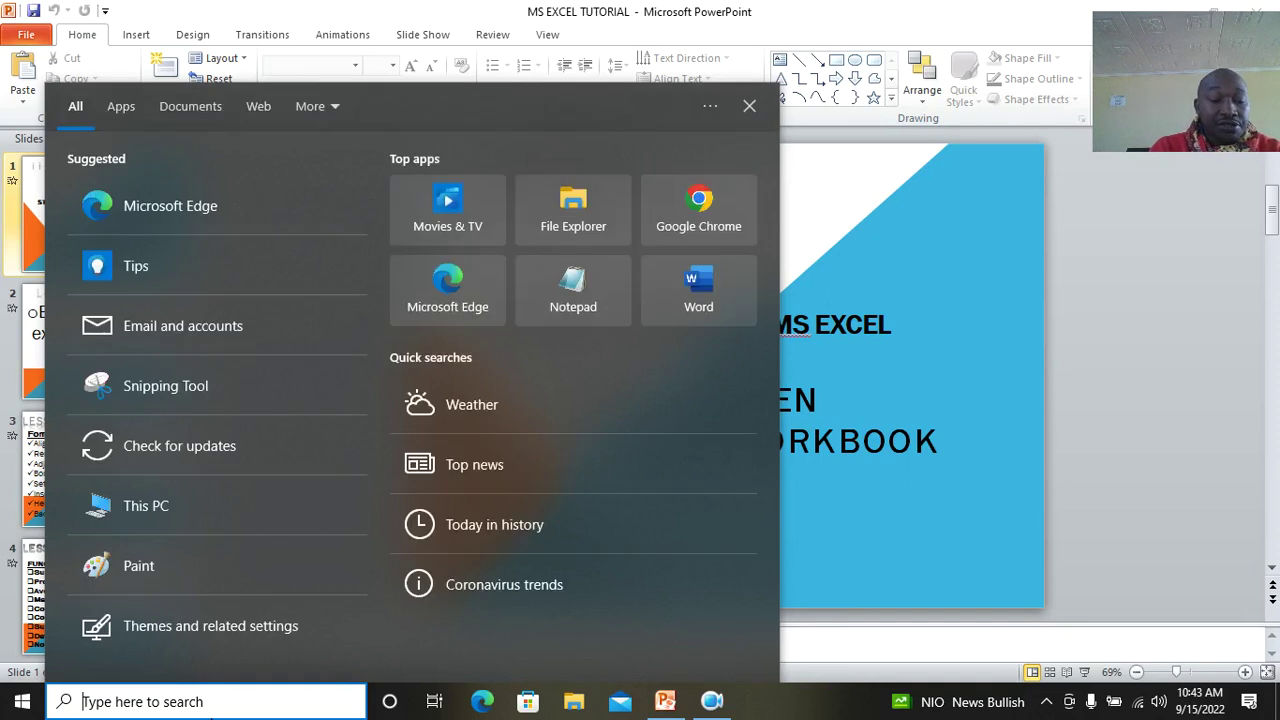
- Search 'ex' and launch Microsoft Excel 2010 to get a blank Book1 workbook
type("ex")
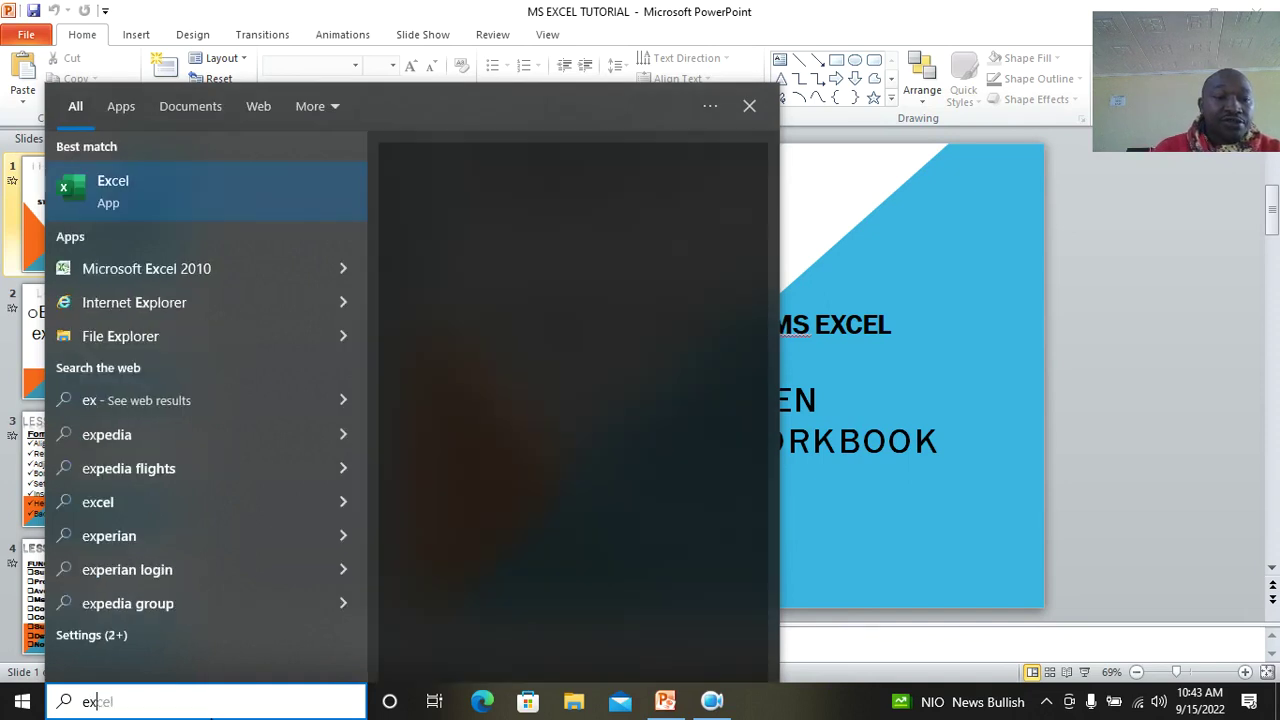
left_click(200, 272)
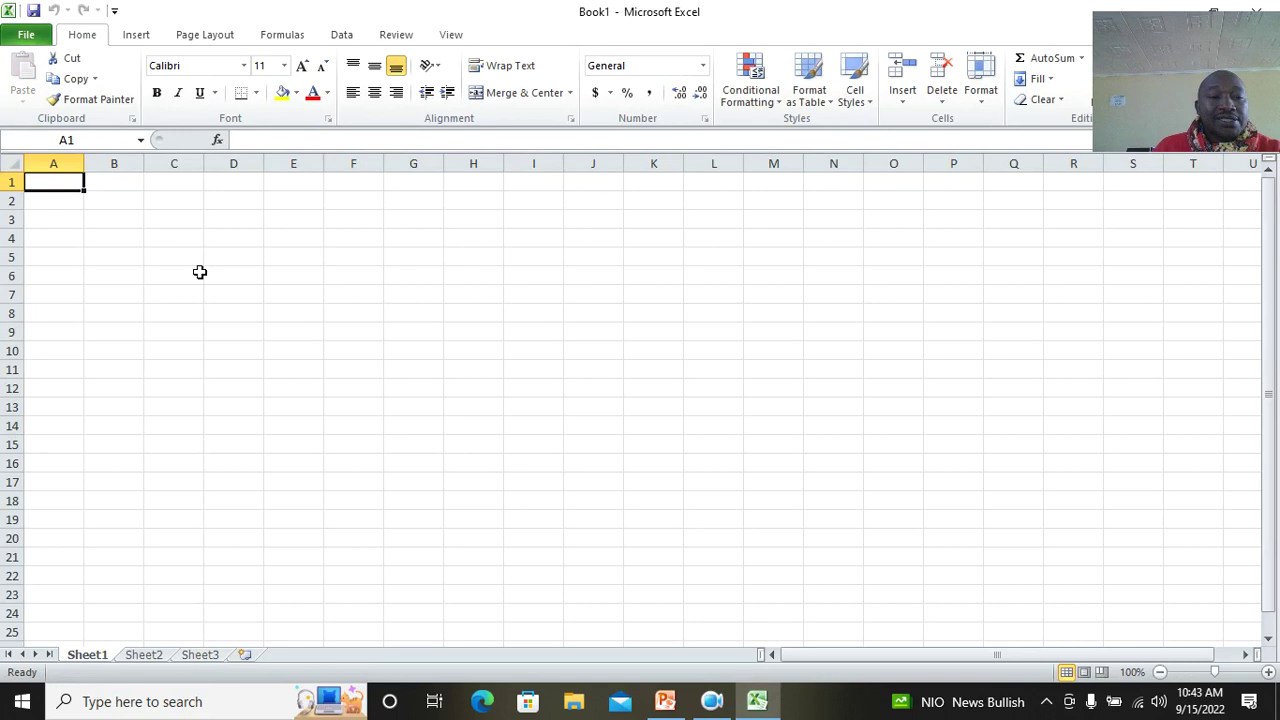
left_click_drag(51, 183, 1197, 650)
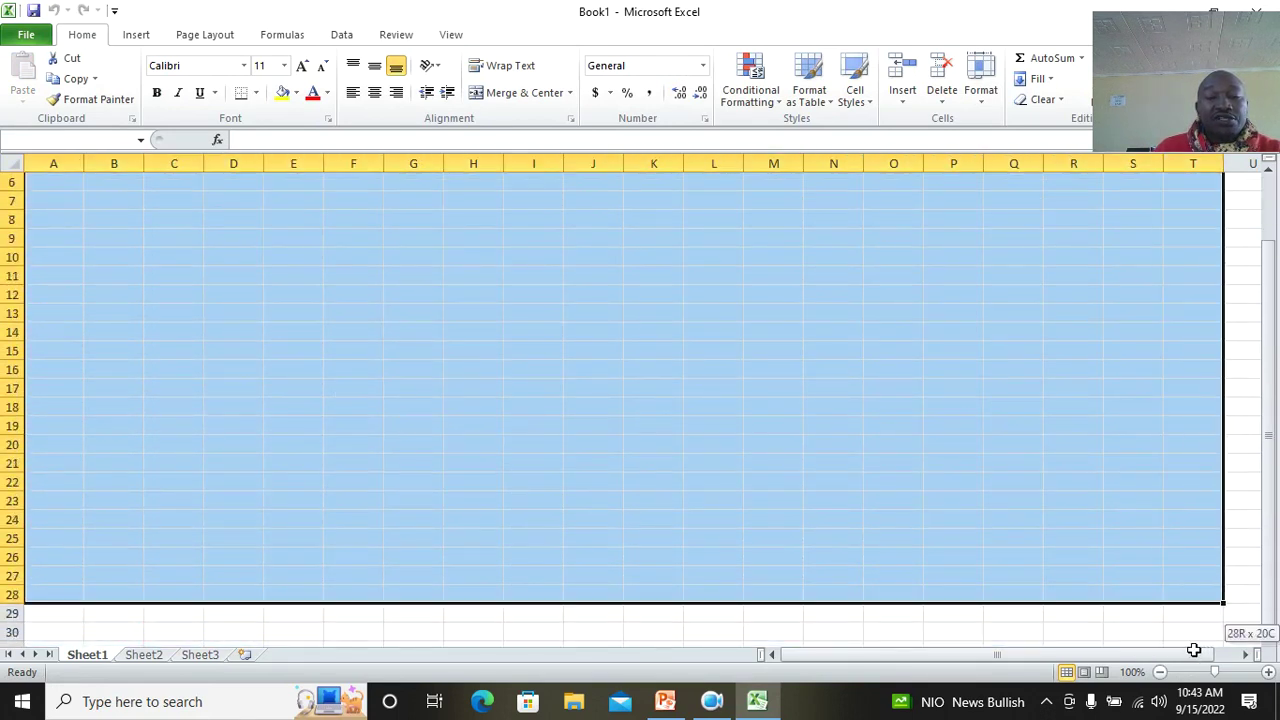
left_click(690, 480)
scroll(300, 250, "up", 2)
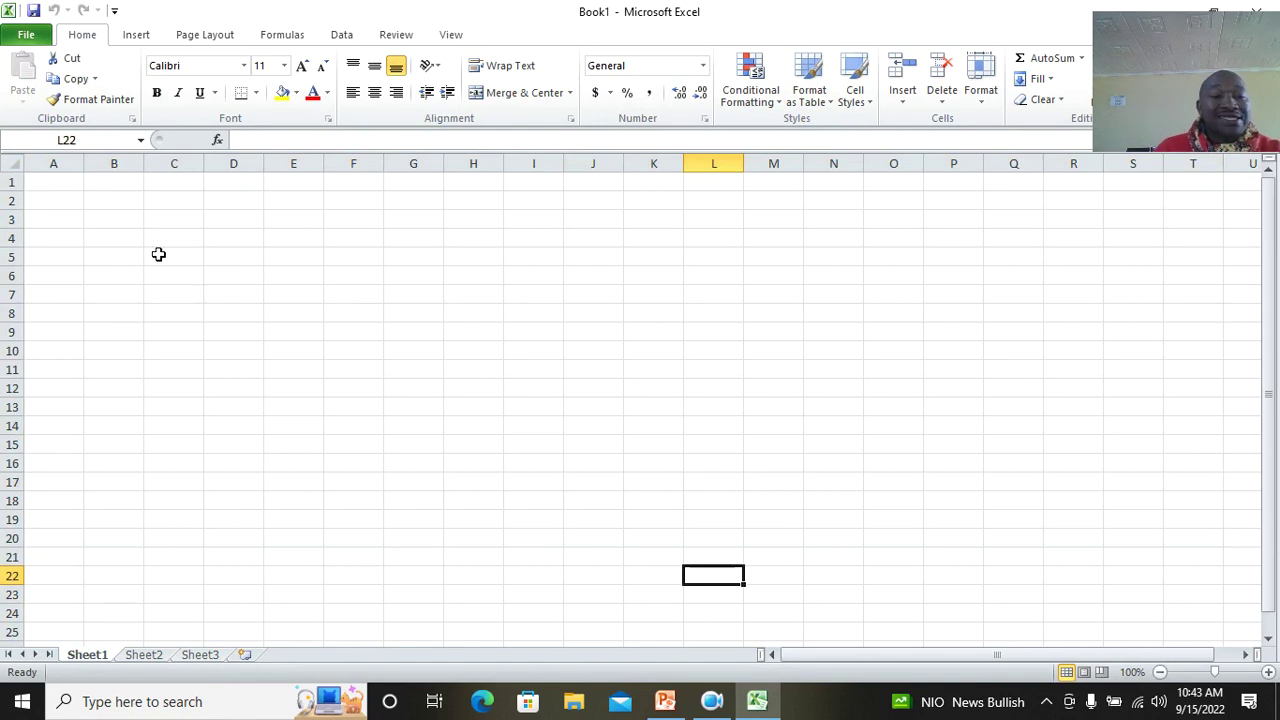
left_click(196, 272)
type("ce")
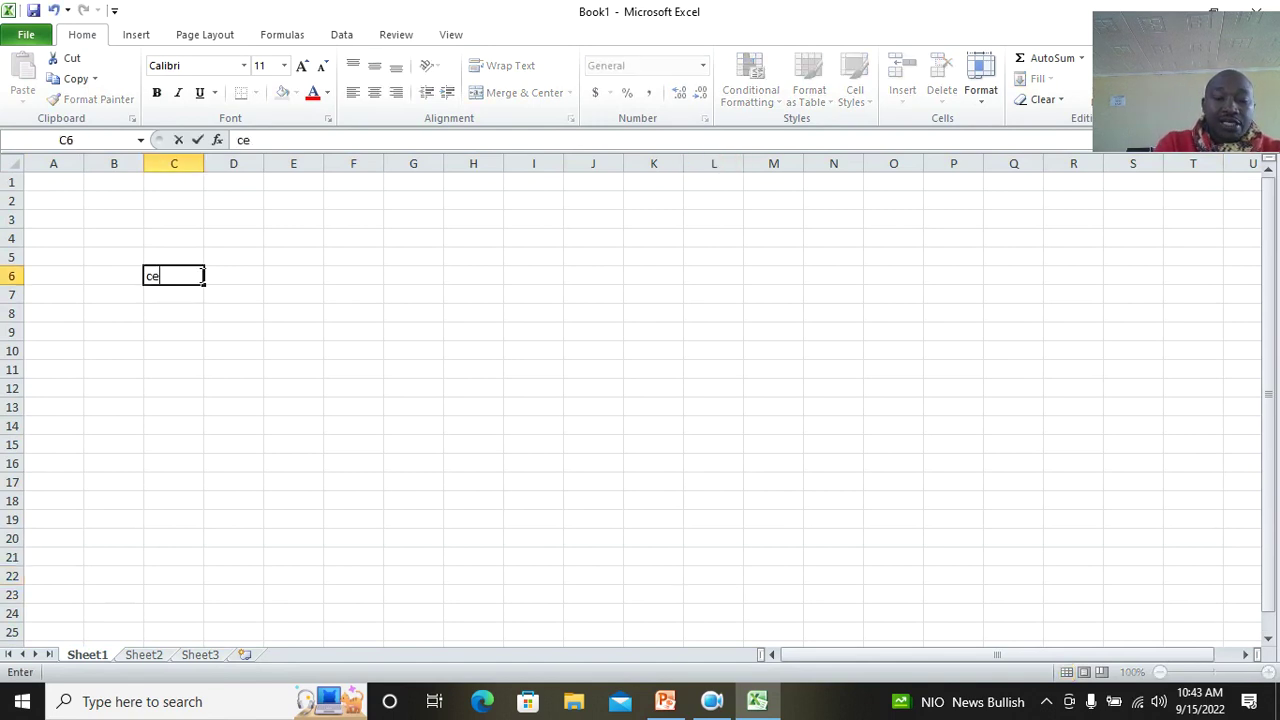
type("lls")
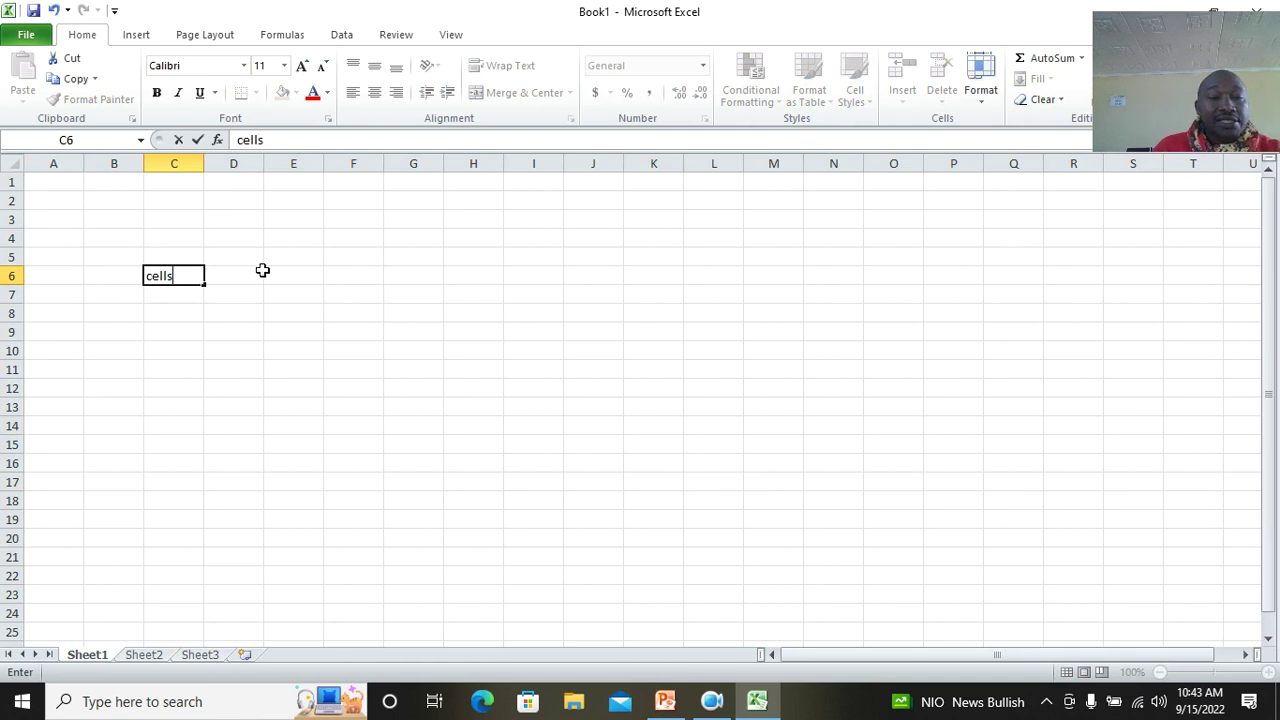
left_click(293, 292)
left_click(178, 277)
key("Delete")
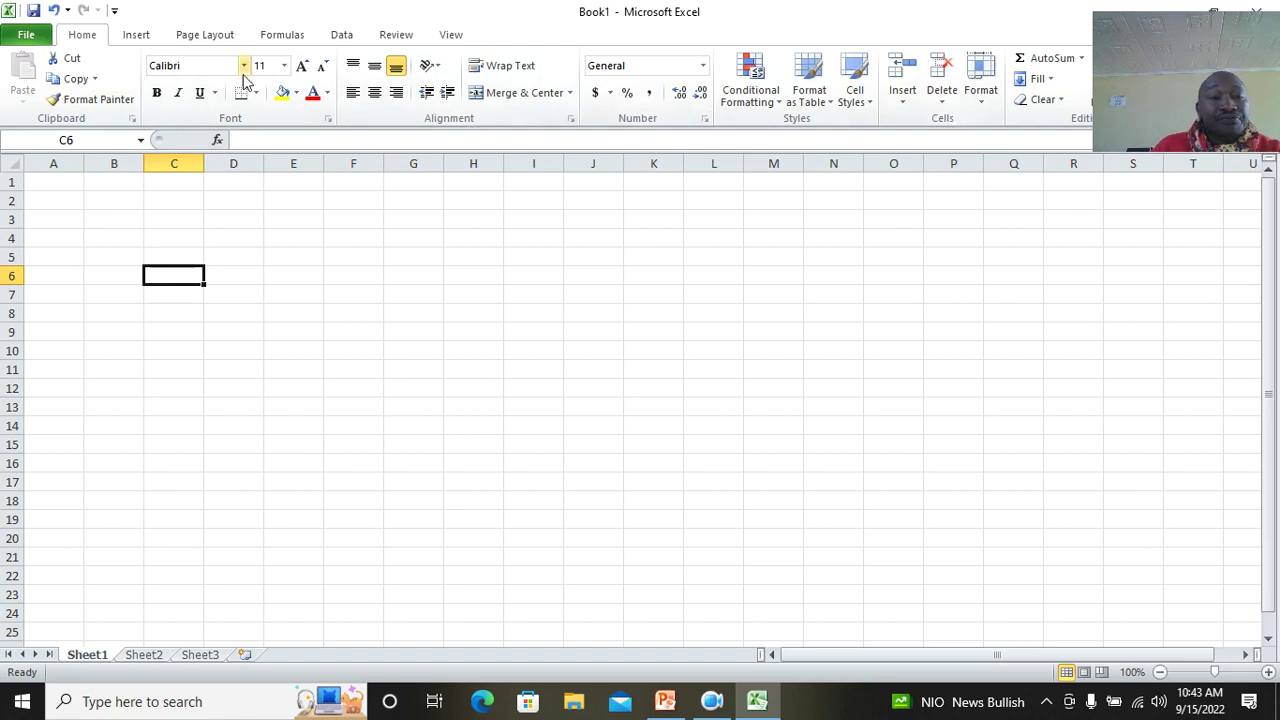
left_click(137, 36)
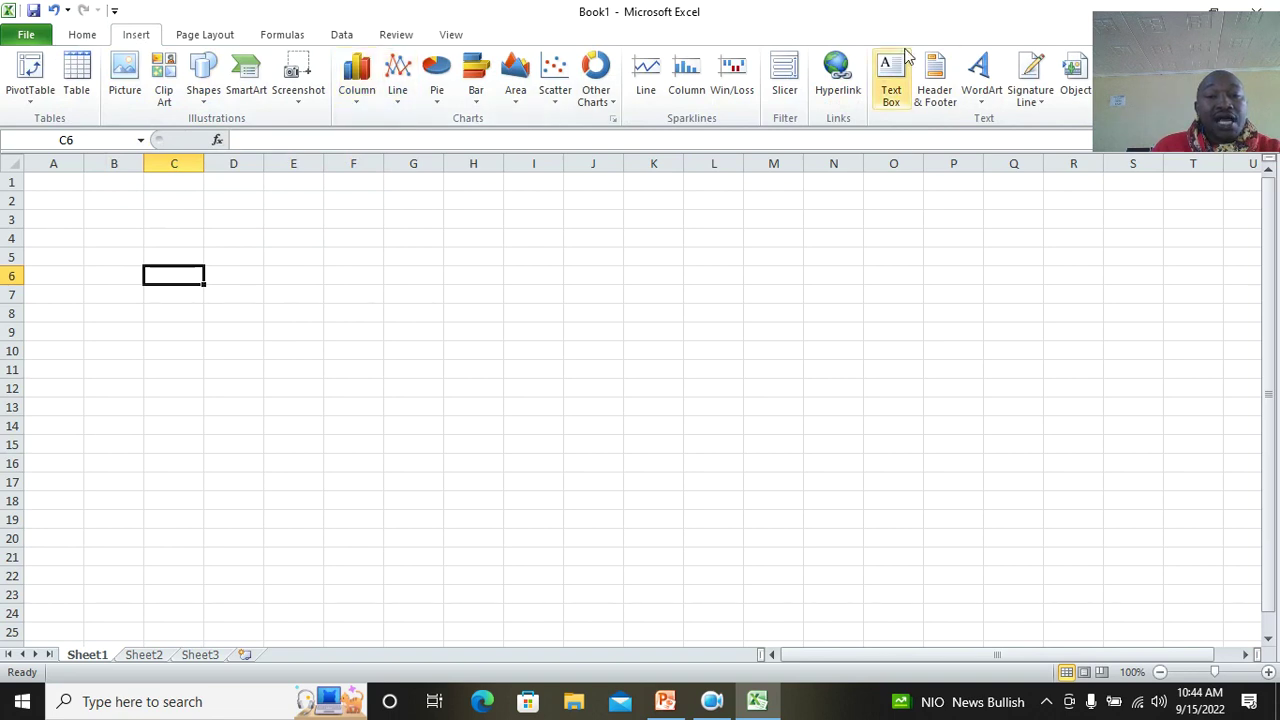
left_click(215, 37)
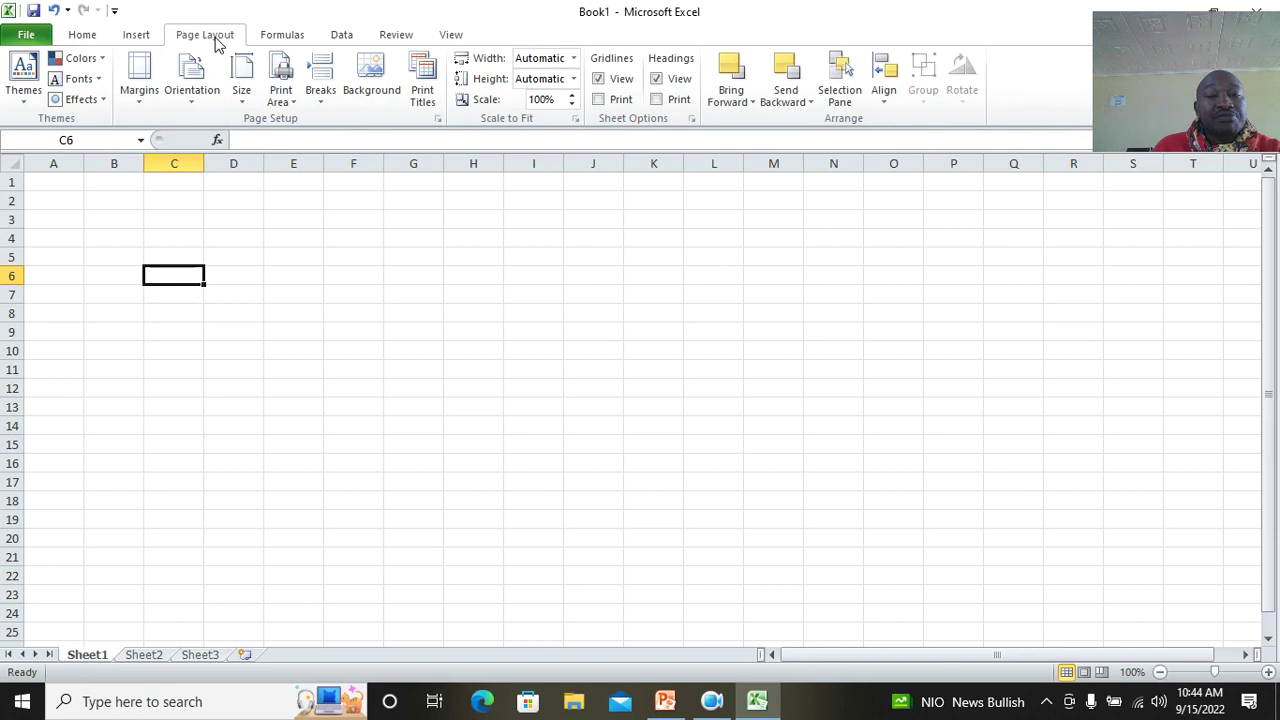
left_click(206, 106)
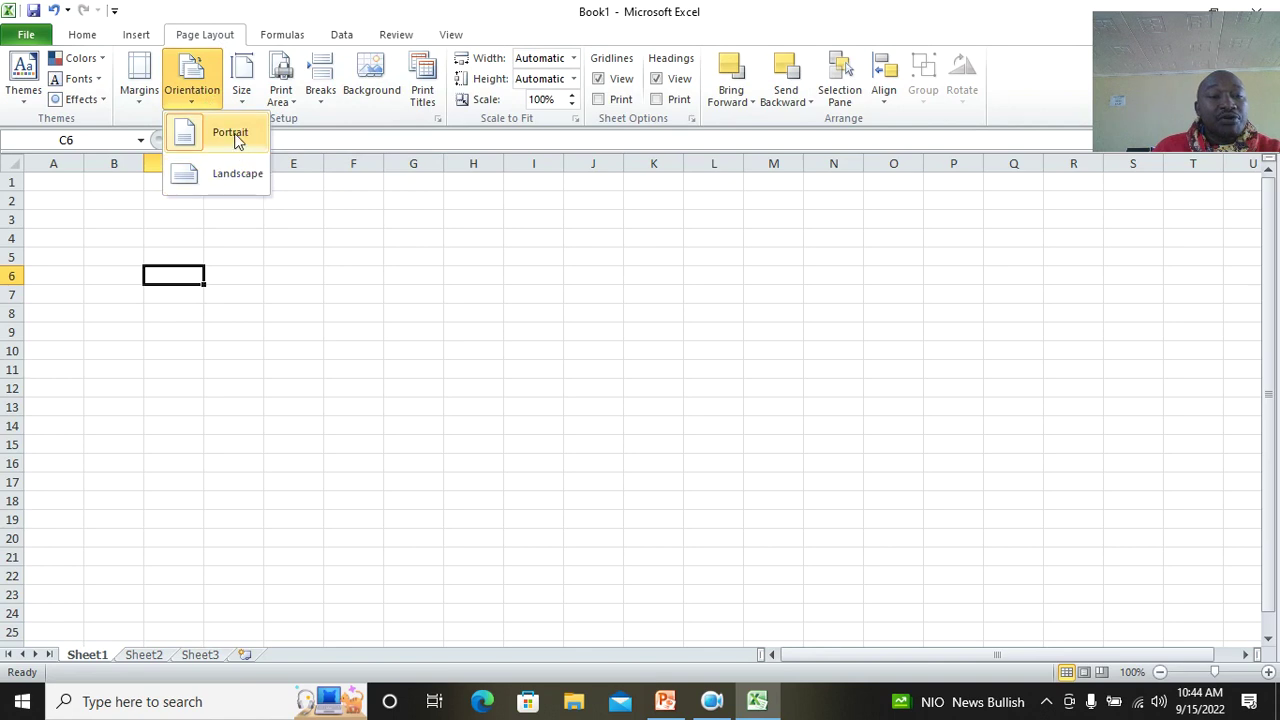
left_click(143, 100)
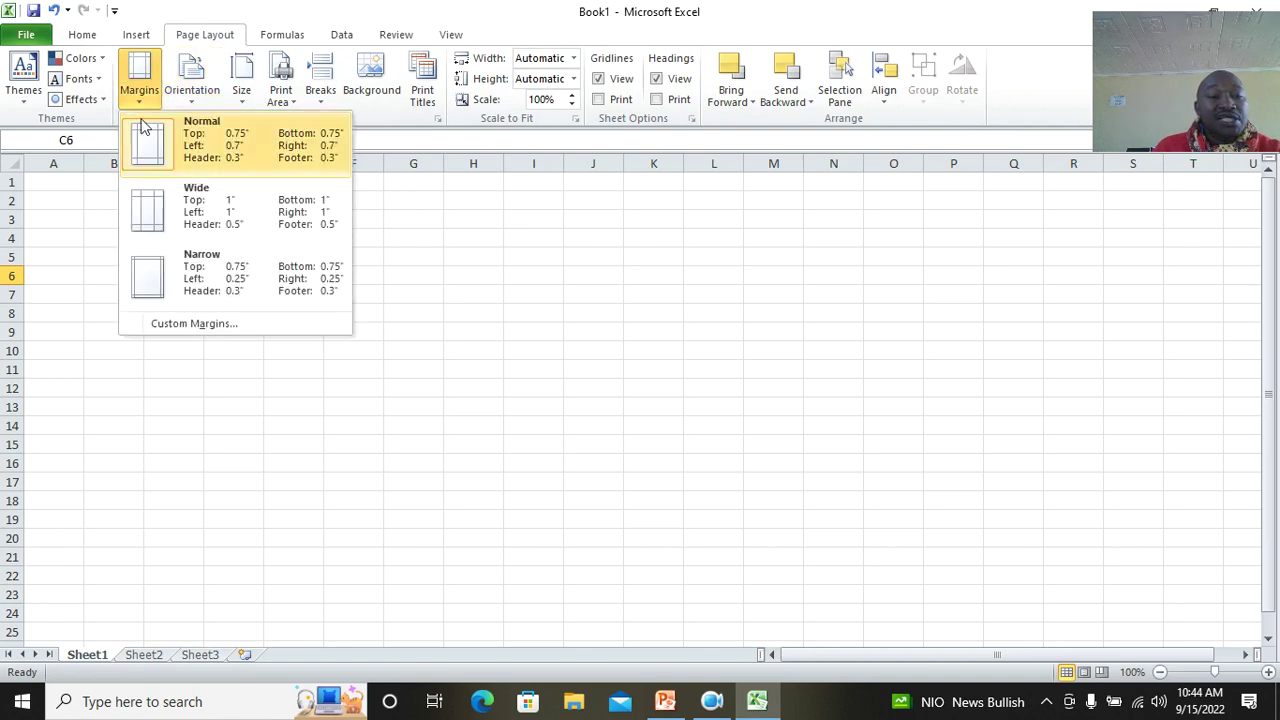
left_click(466, 289)
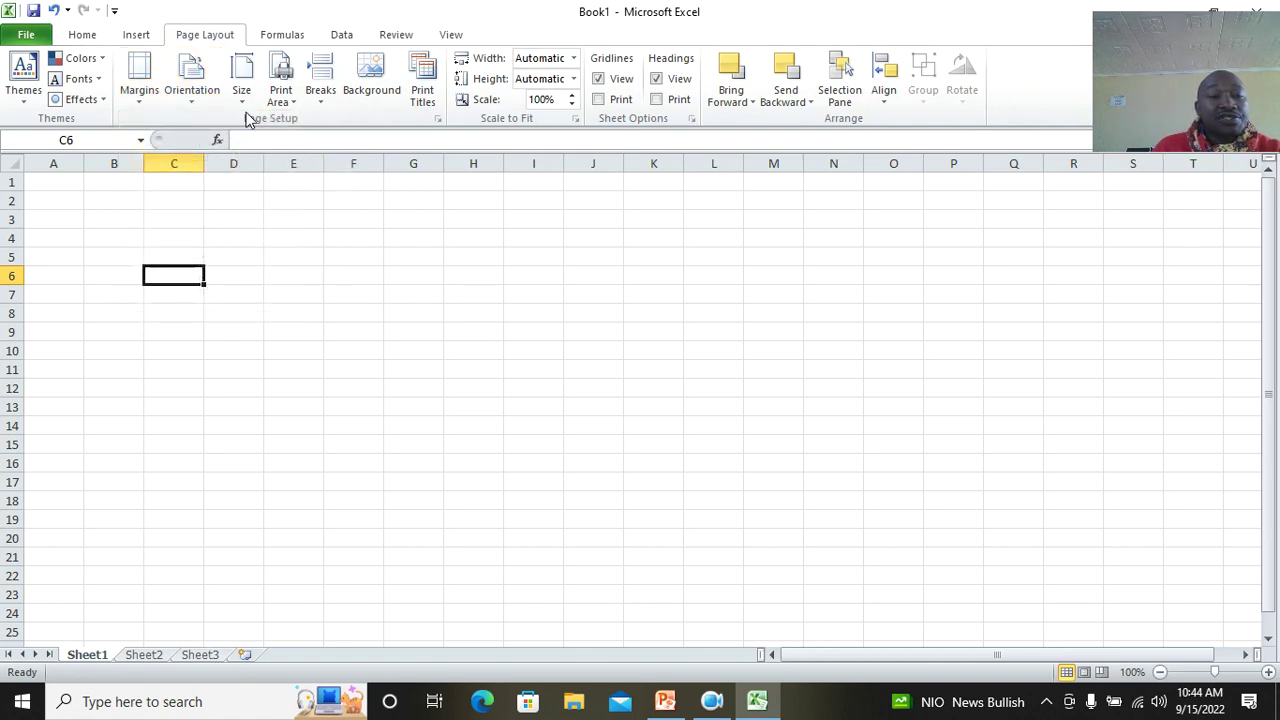
left_click(241, 97)
left_click(241, 97)
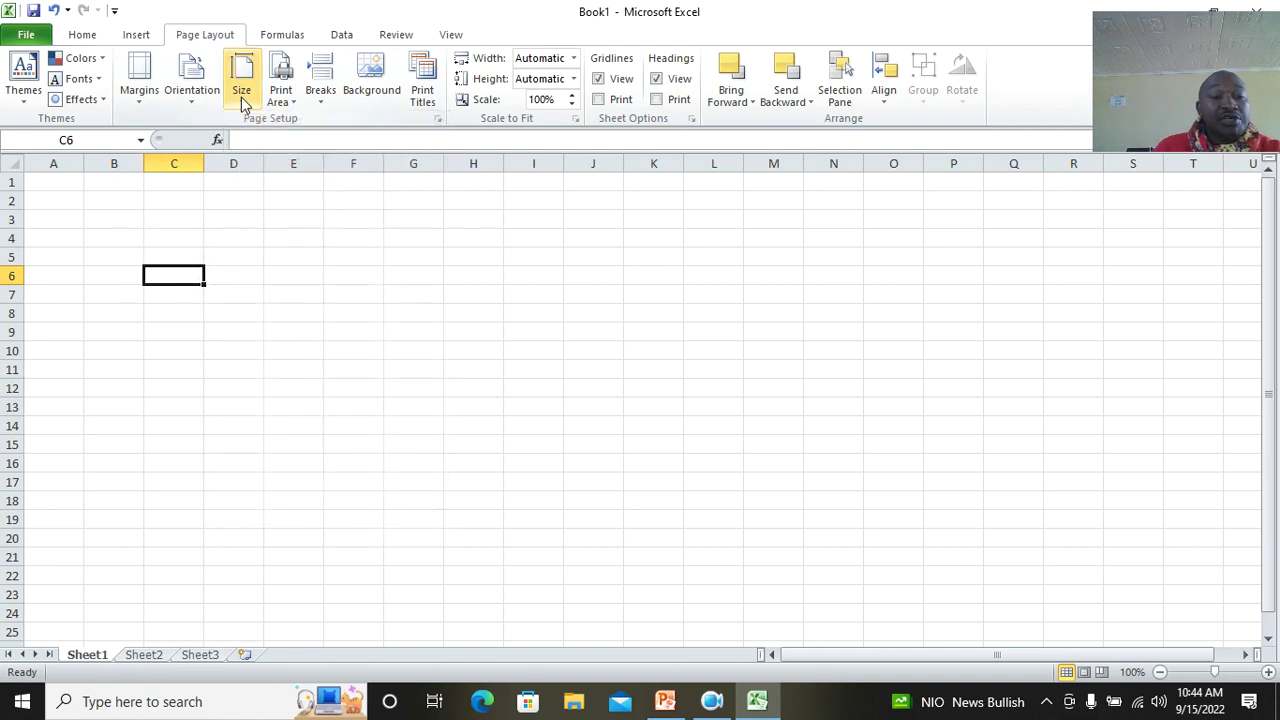
left_click(241, 97)
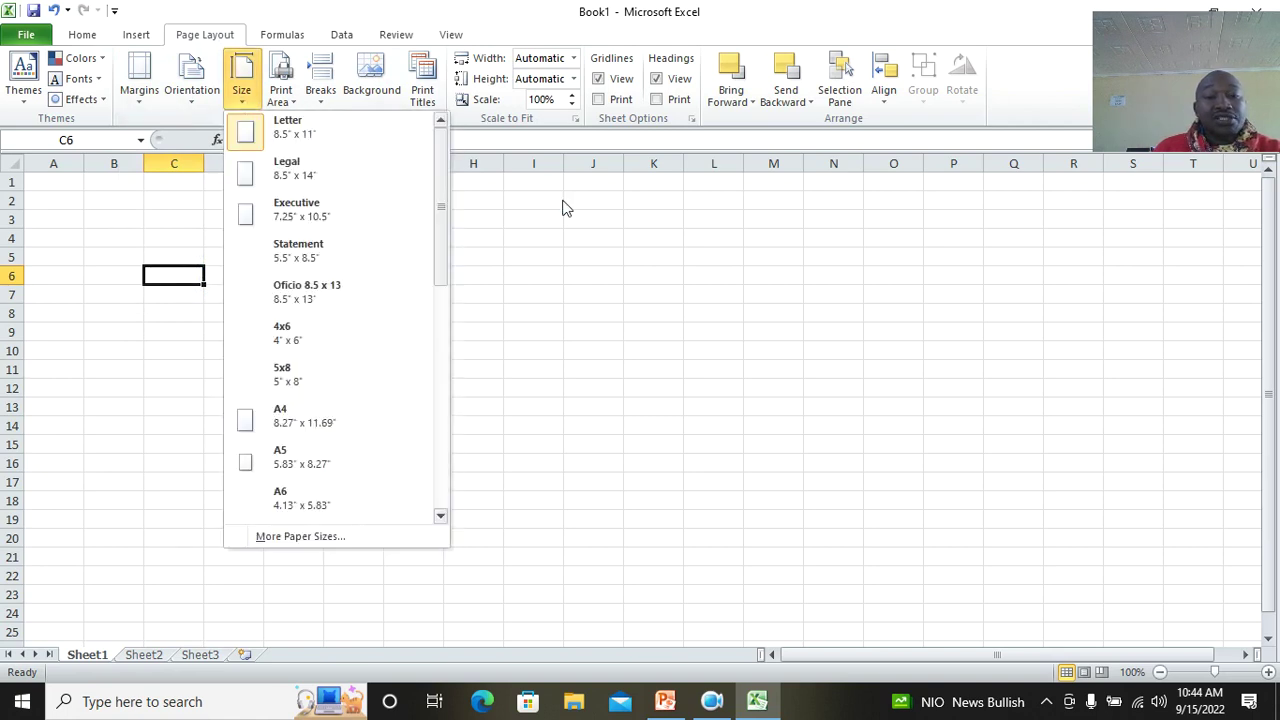
left_click(606, 245)
left_click(285, 34)
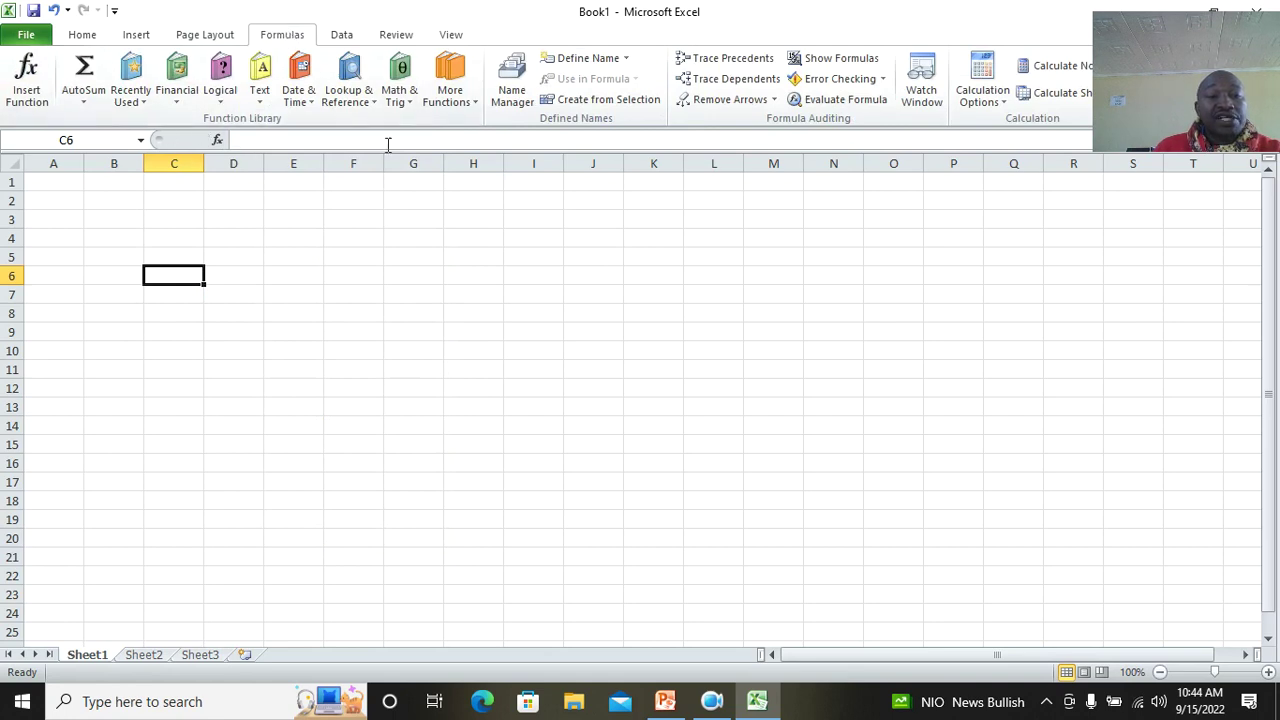
left_click(342, 36)
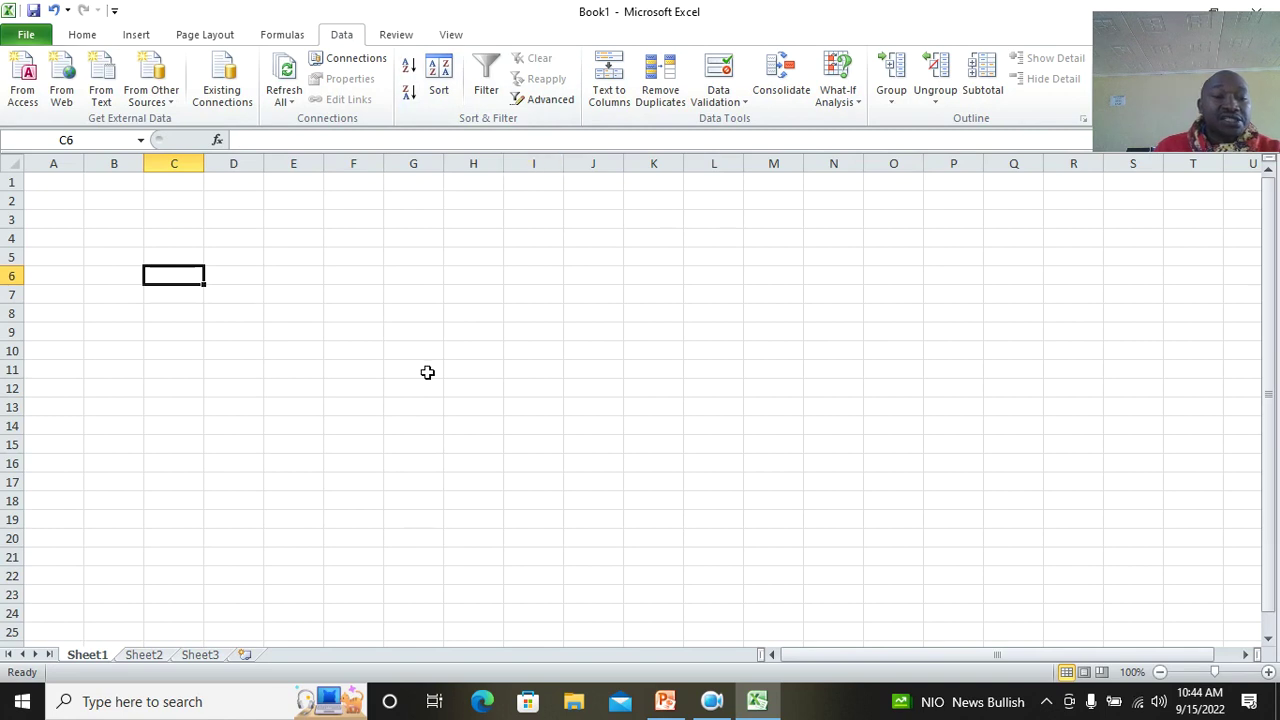
left_click(389, 34)
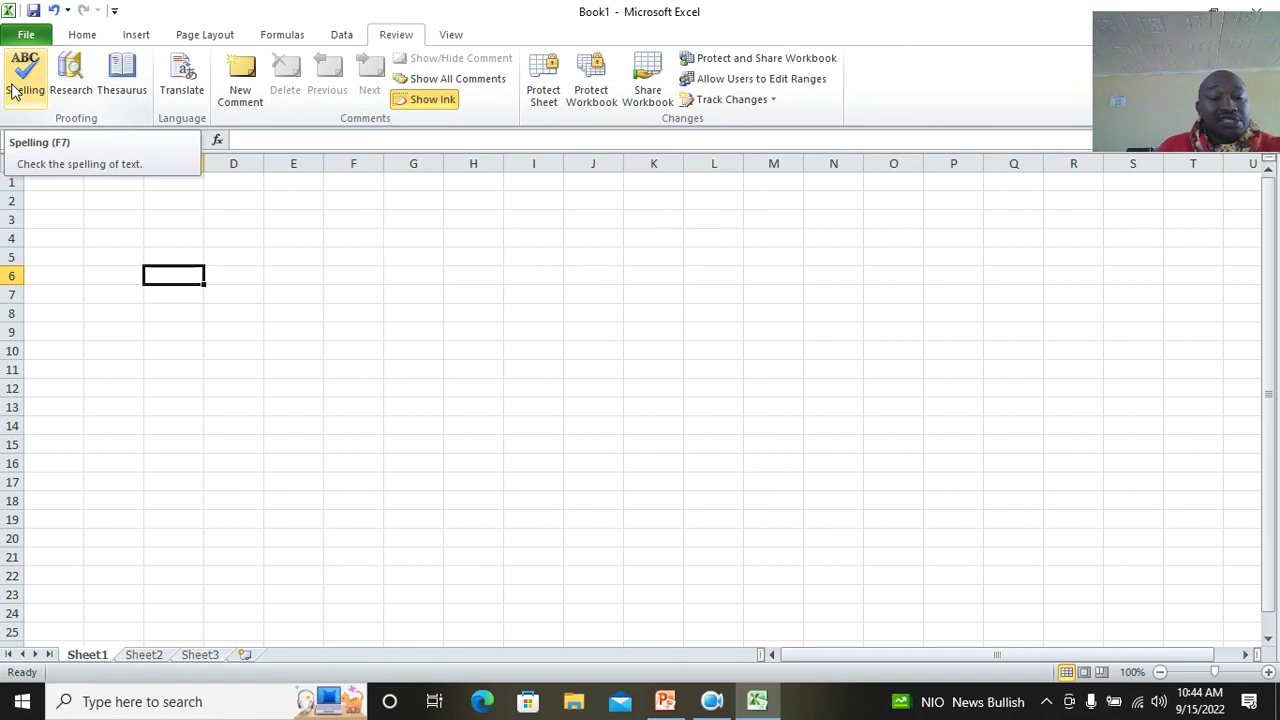
left_click(79, 38)
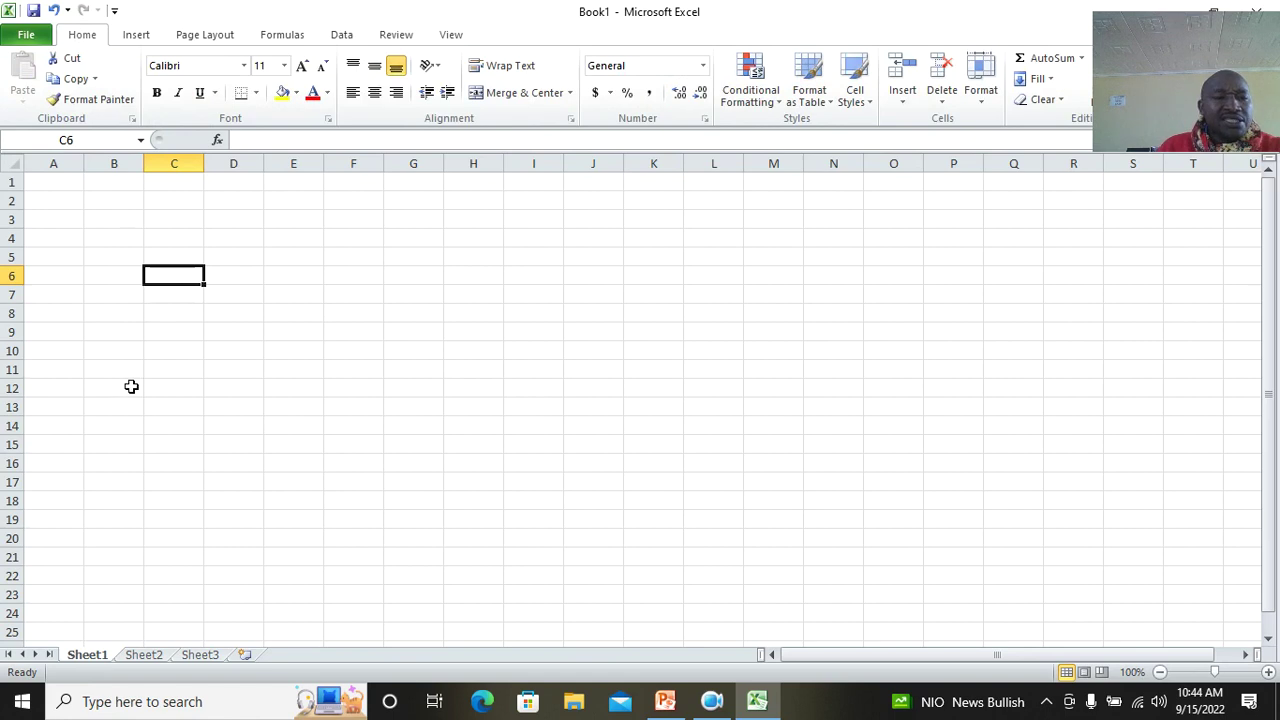
- Select cell A1 and insert two new worksheets, Sheet4 and Sheet5
left_click(53, 185)
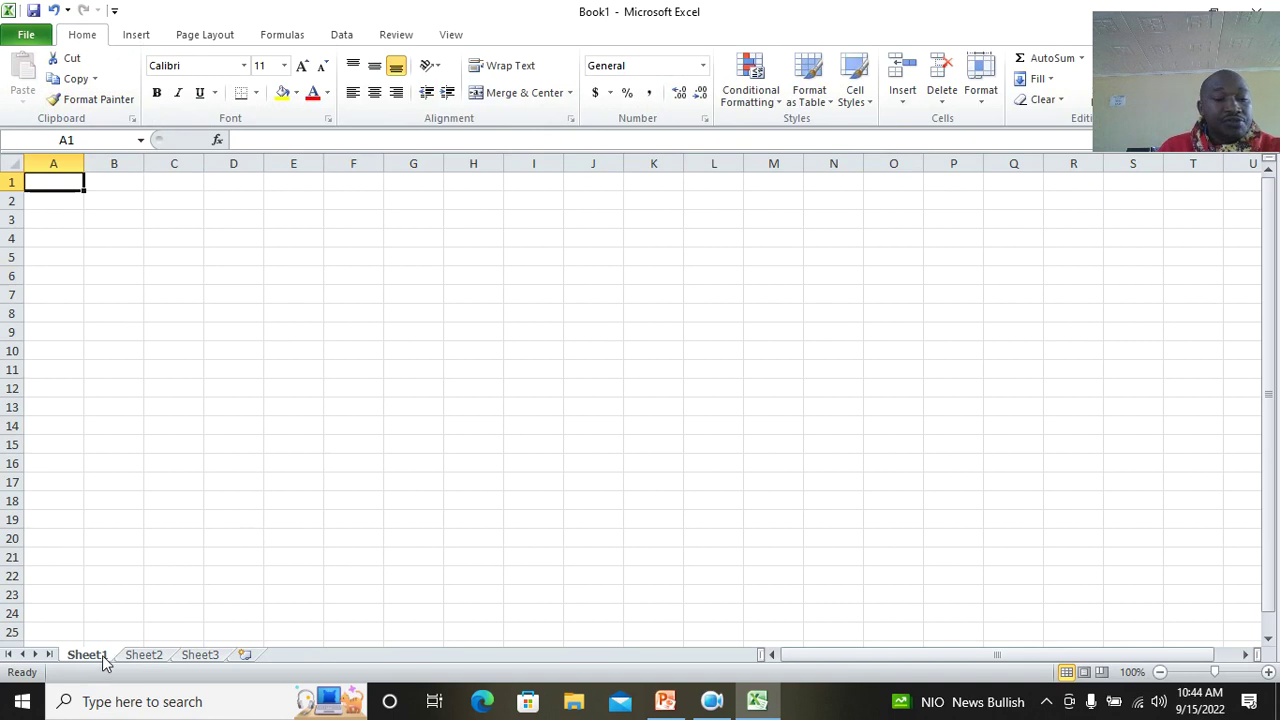
left_click(245, 655)
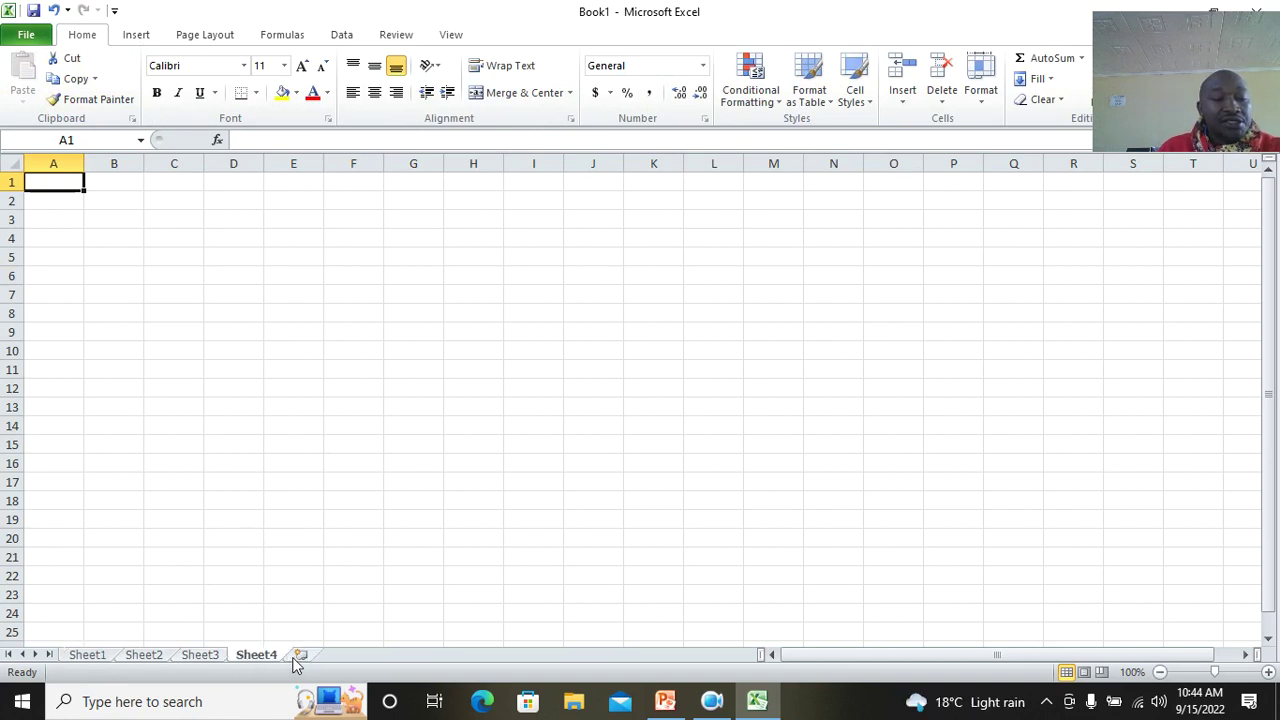
left_click(300, 655)
- Step through the Sheet1 to Sheet5 tabs to check all five worksheets
left_click(88, 660)
left_click(143, 660)
left_click(200, 656)
left_click(257, 656)
left_click(311, 656)
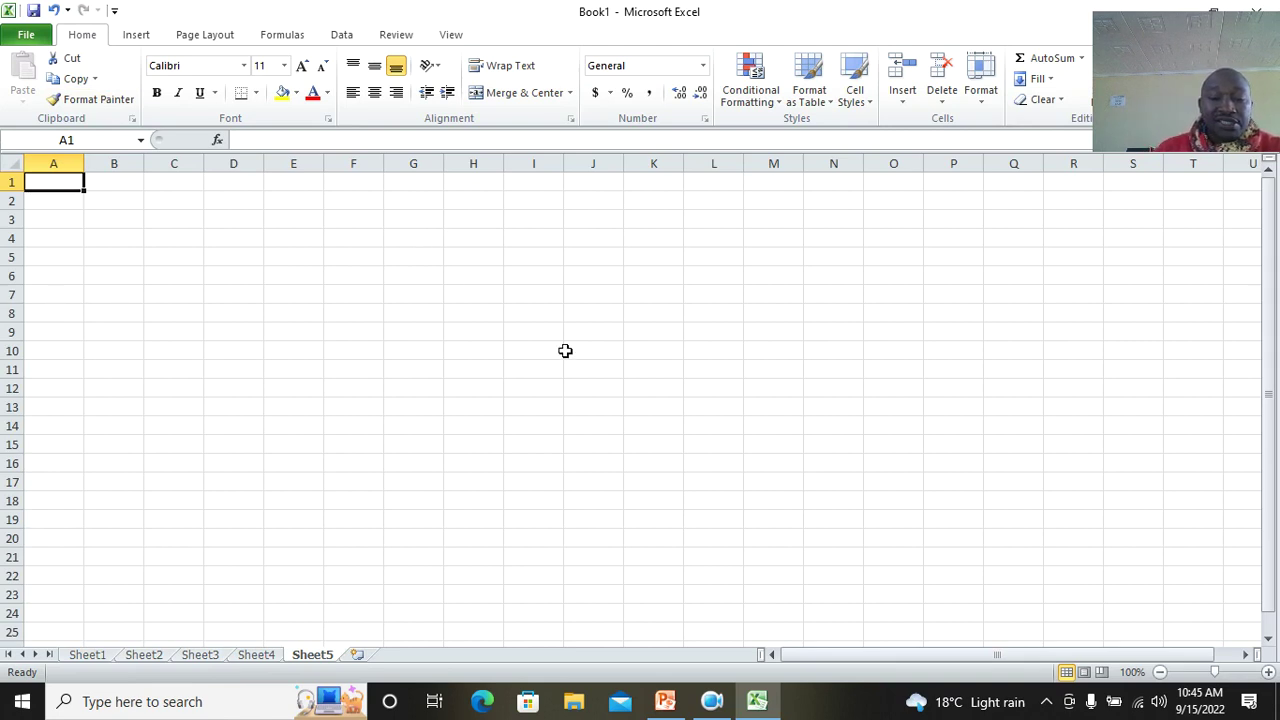
left_click(712, 701)
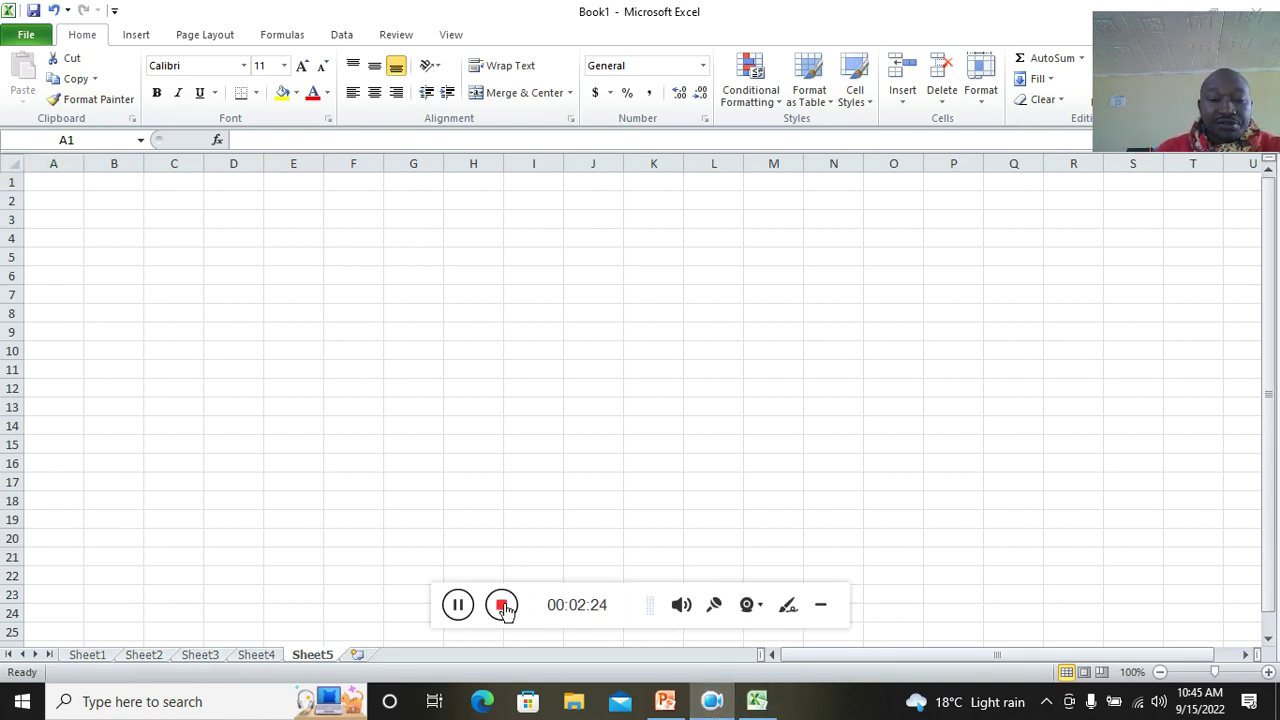
left_click(821, 607)
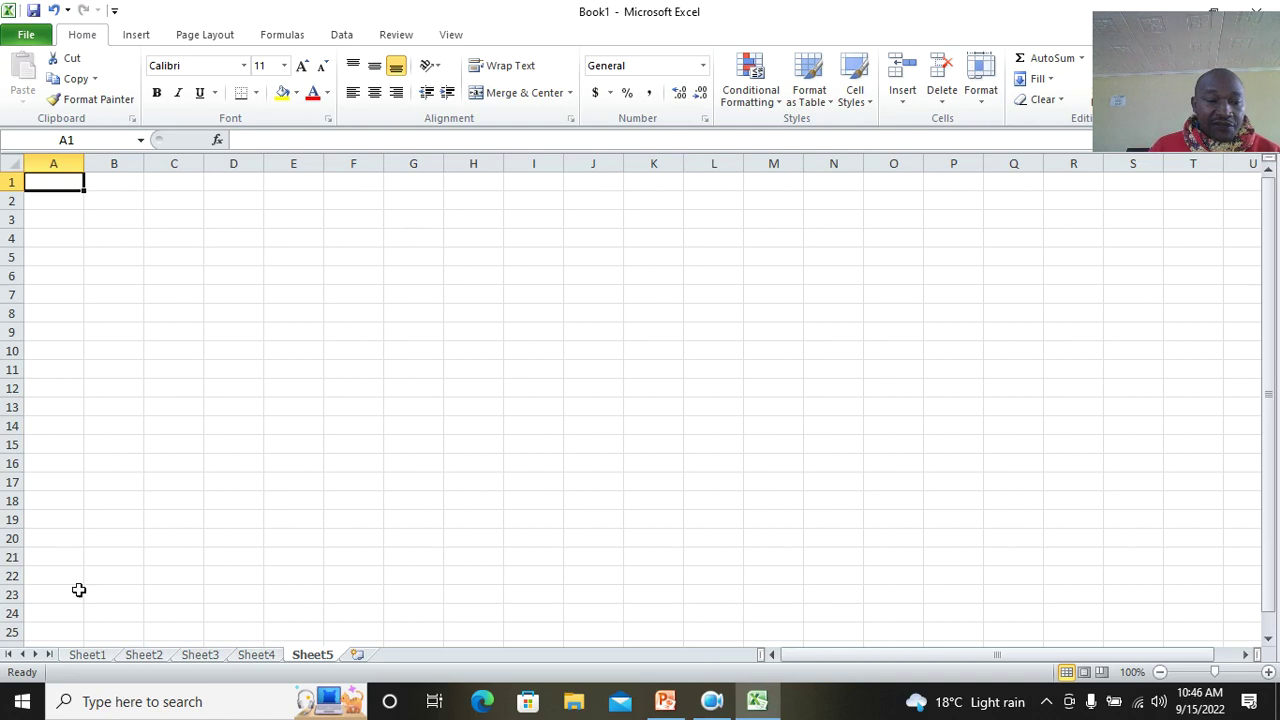
- Rename Sheet1 to 'term 1' and Sheet2 to 'term 2'
double_click(89, 655)
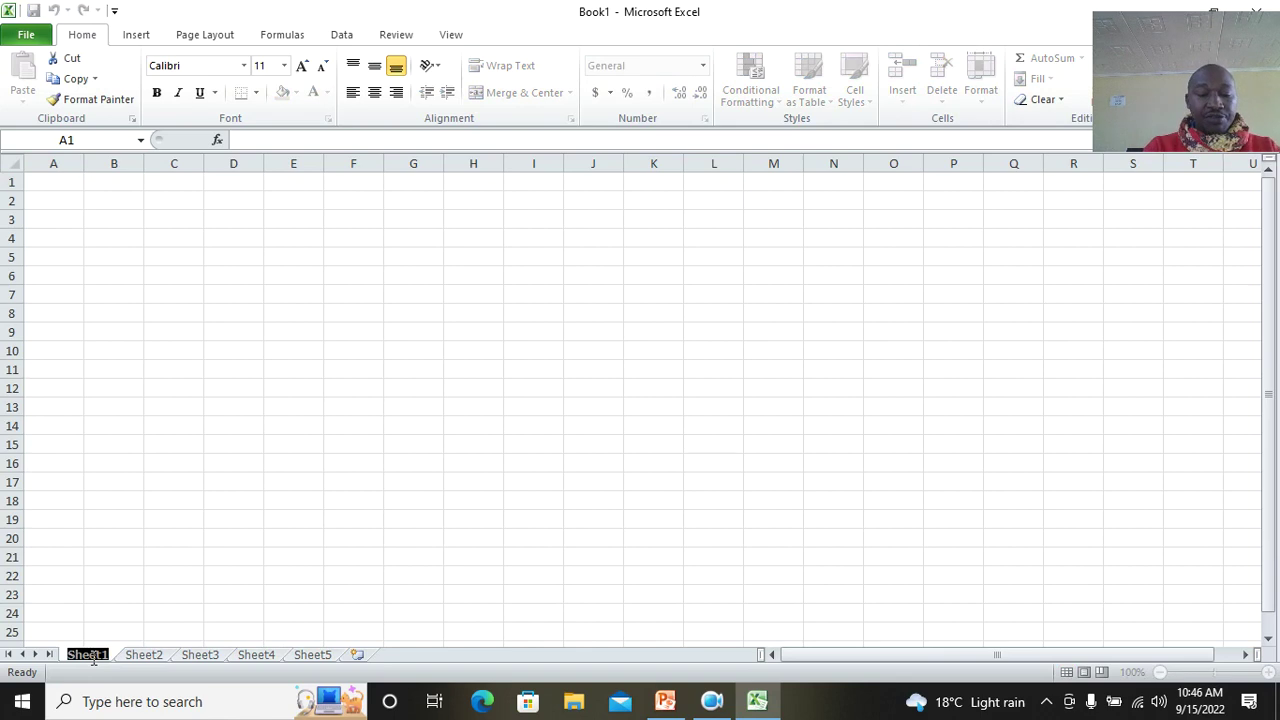
type("term 1")
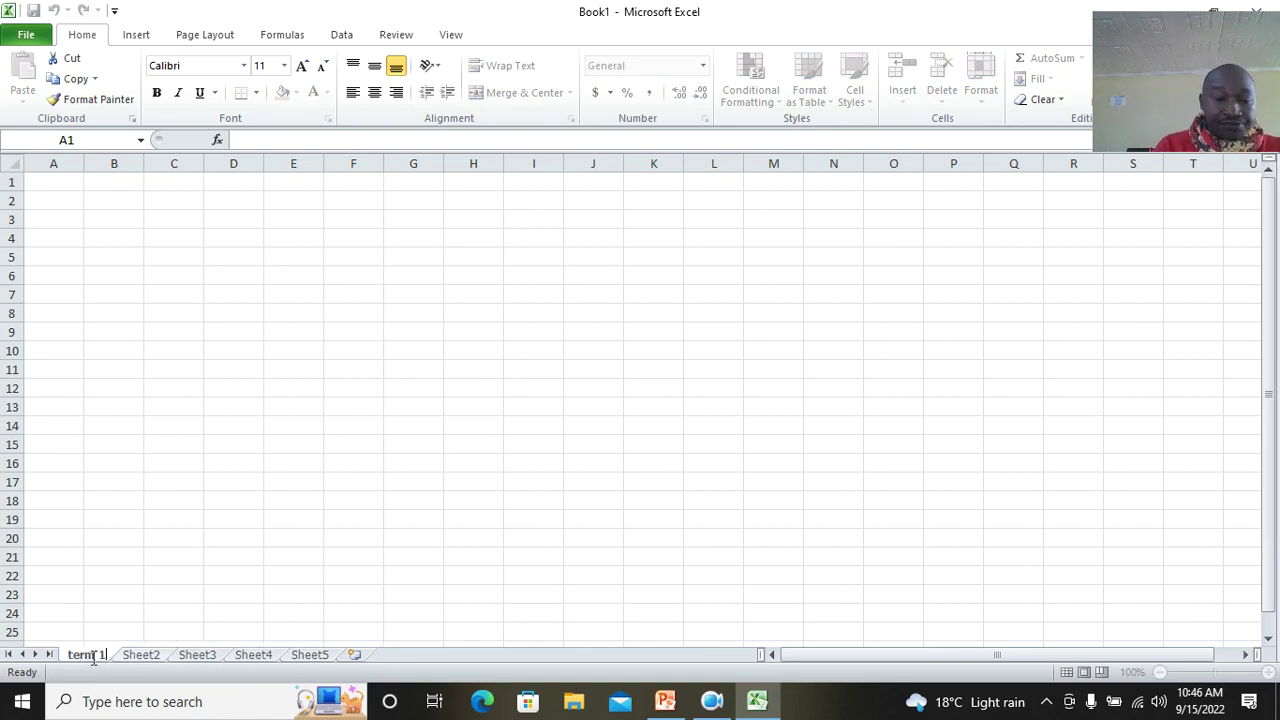
double_click(141, 656)
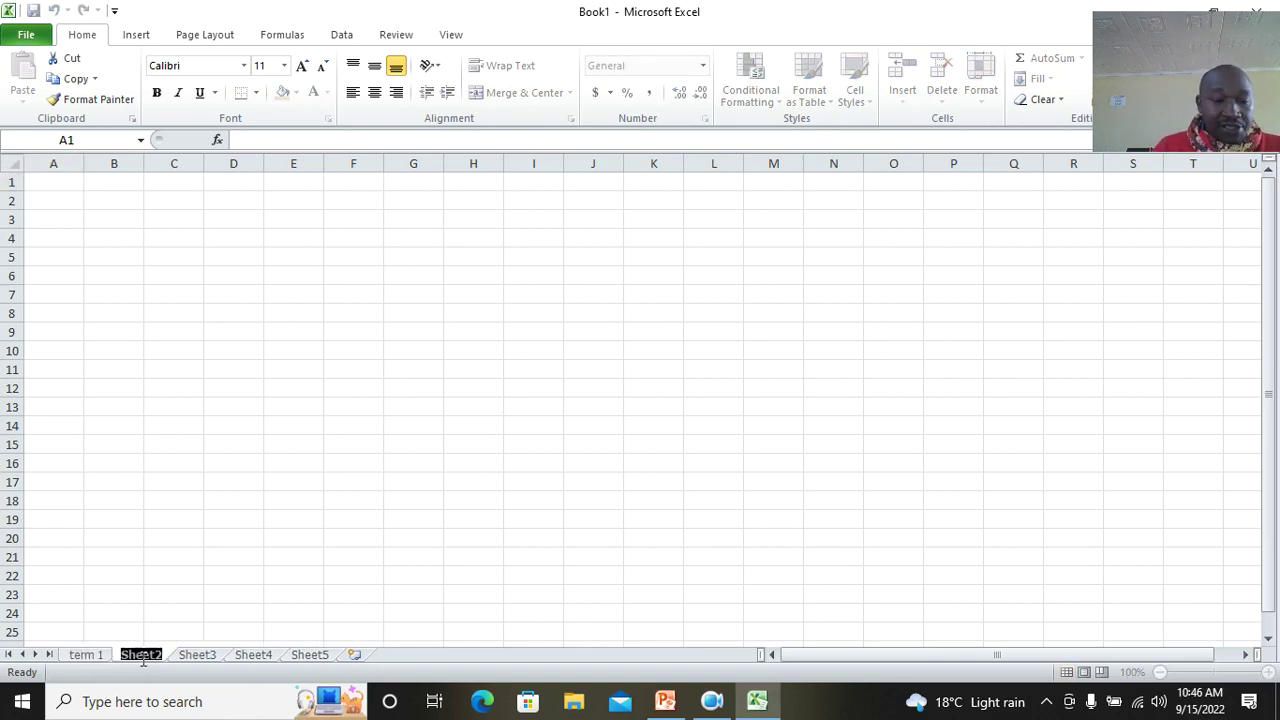
type("term 2")
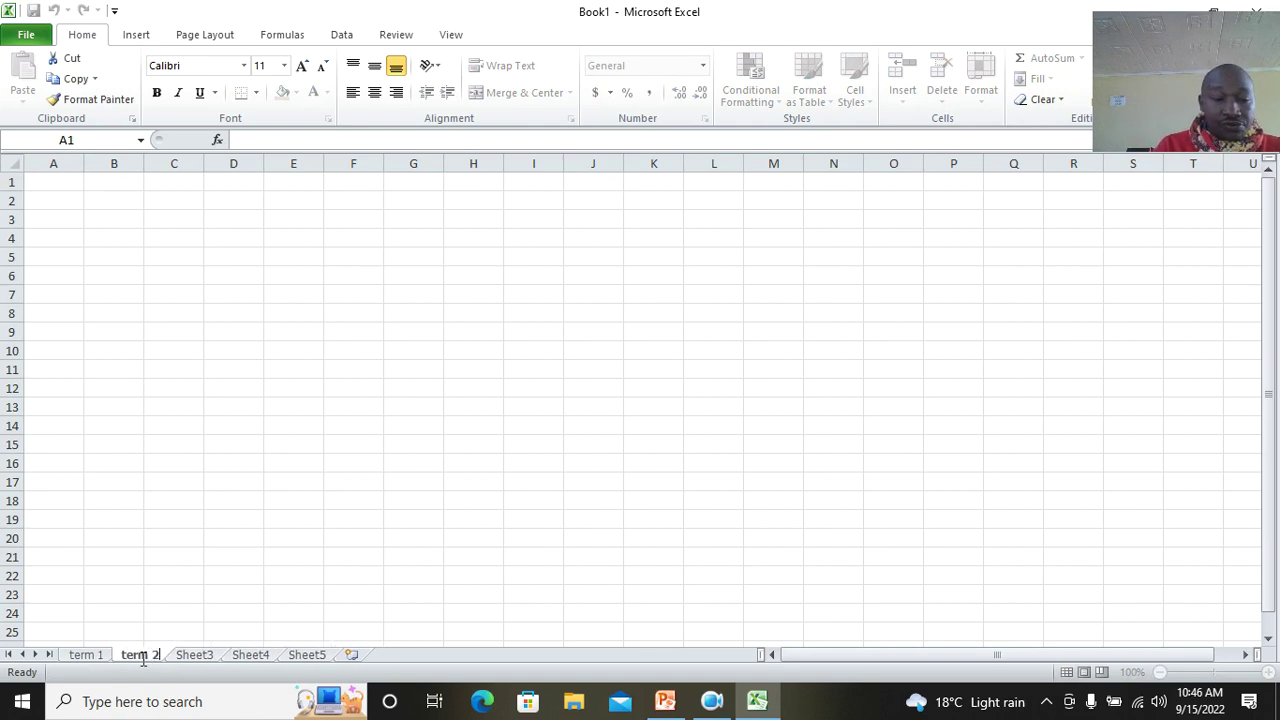
left_click(195, 656)
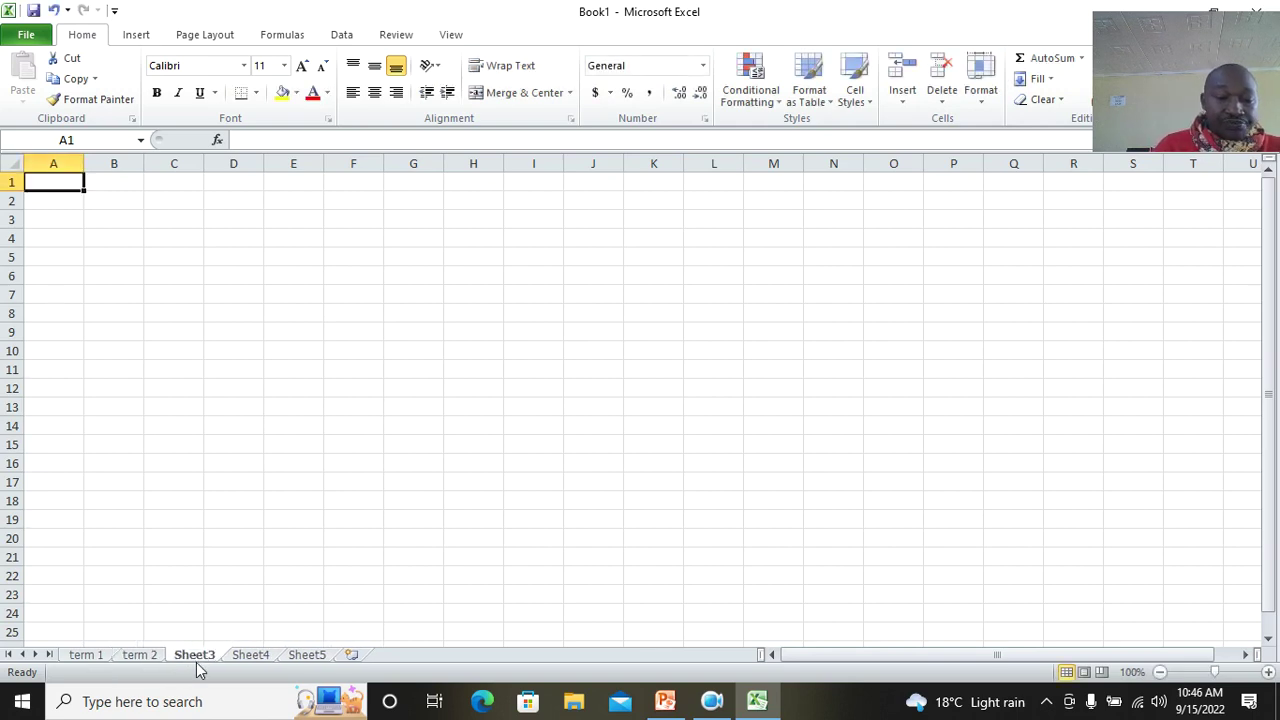
- Rename Sheet3 to 'term 3', correcting a typo in the name
double_click(197, 656)
type("term")
type(" 3")
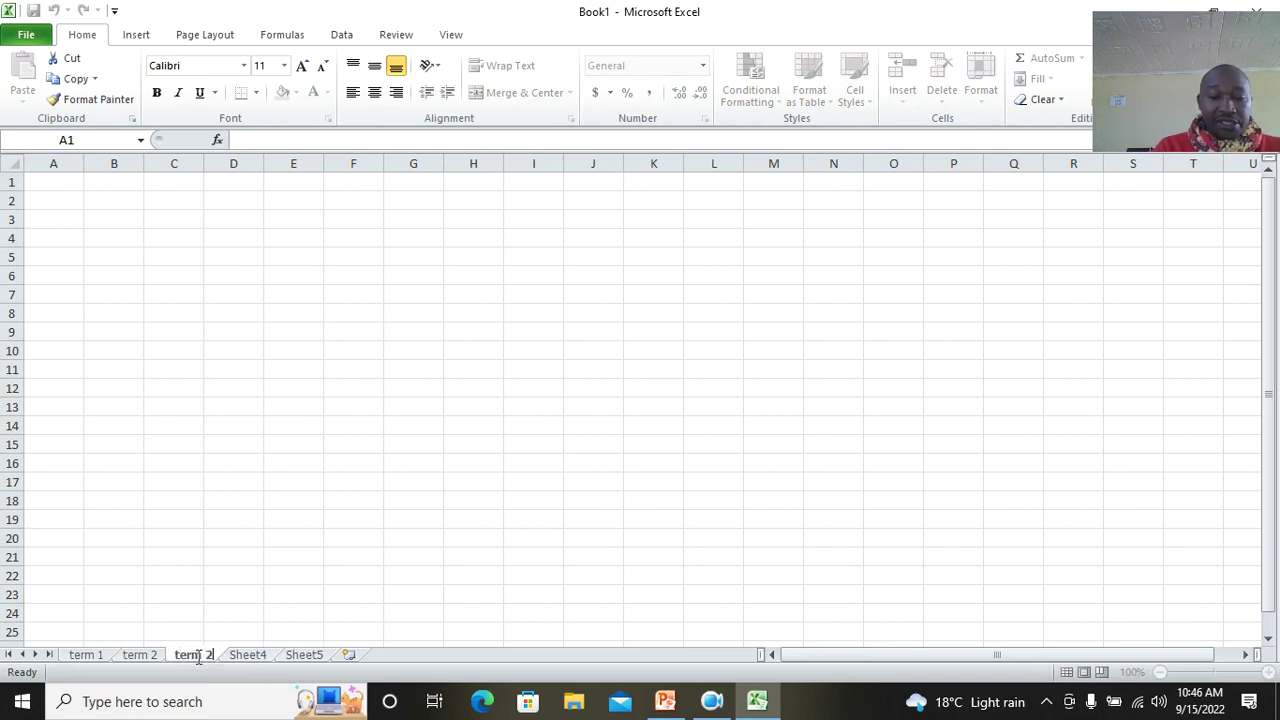
key("BackSpace")
key("BackSpace")
type("3")
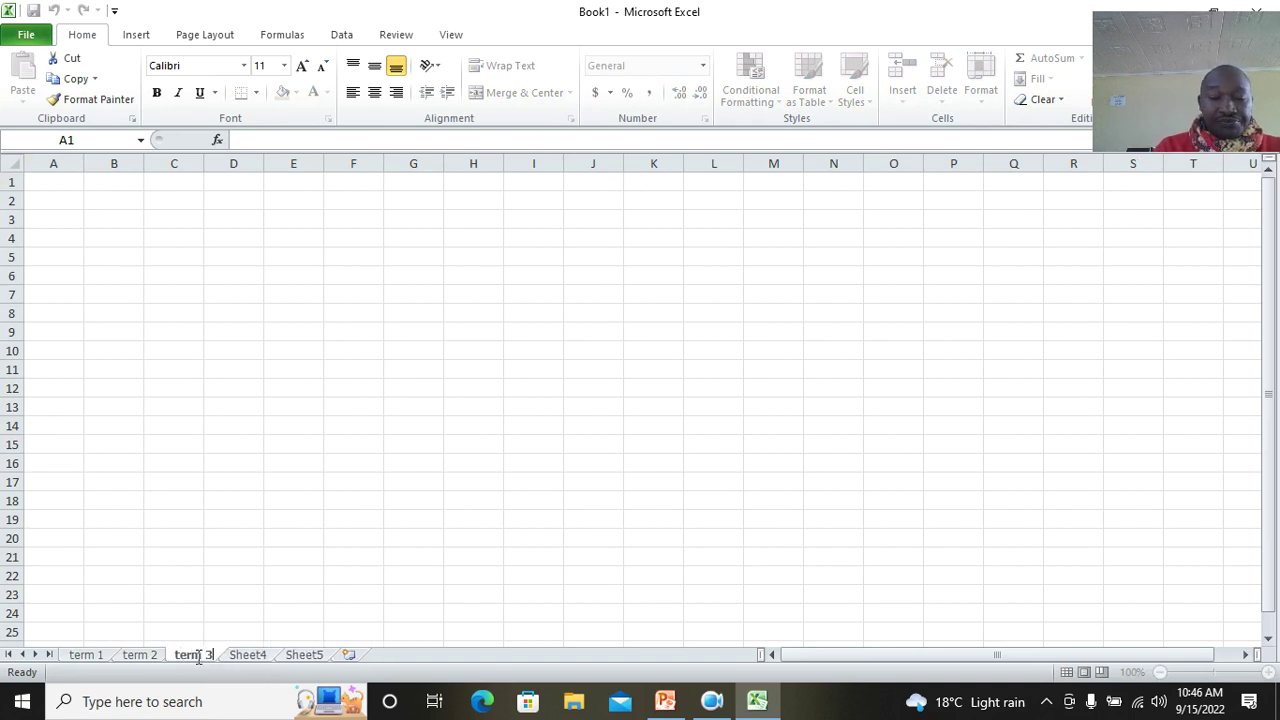
left_click(201, 407)
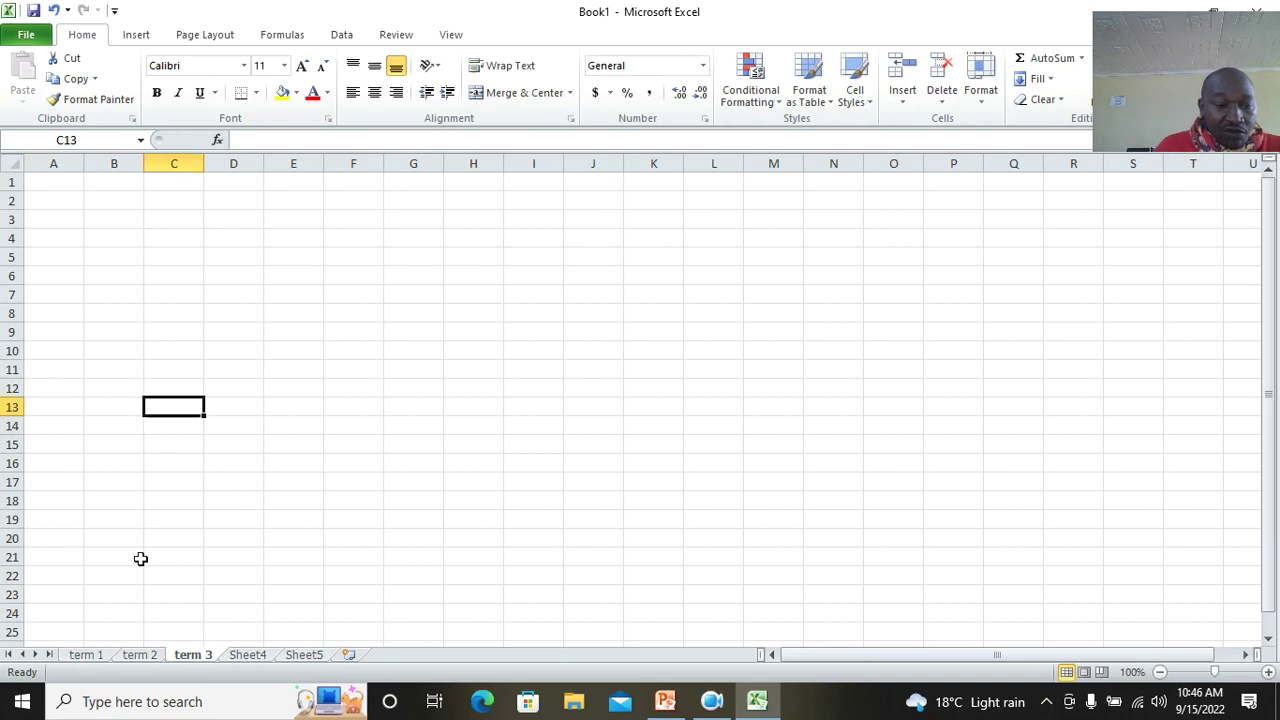
- Cycle through the term 1, term 2 and term 3 tabs to verify the names
left_click(84, 655)
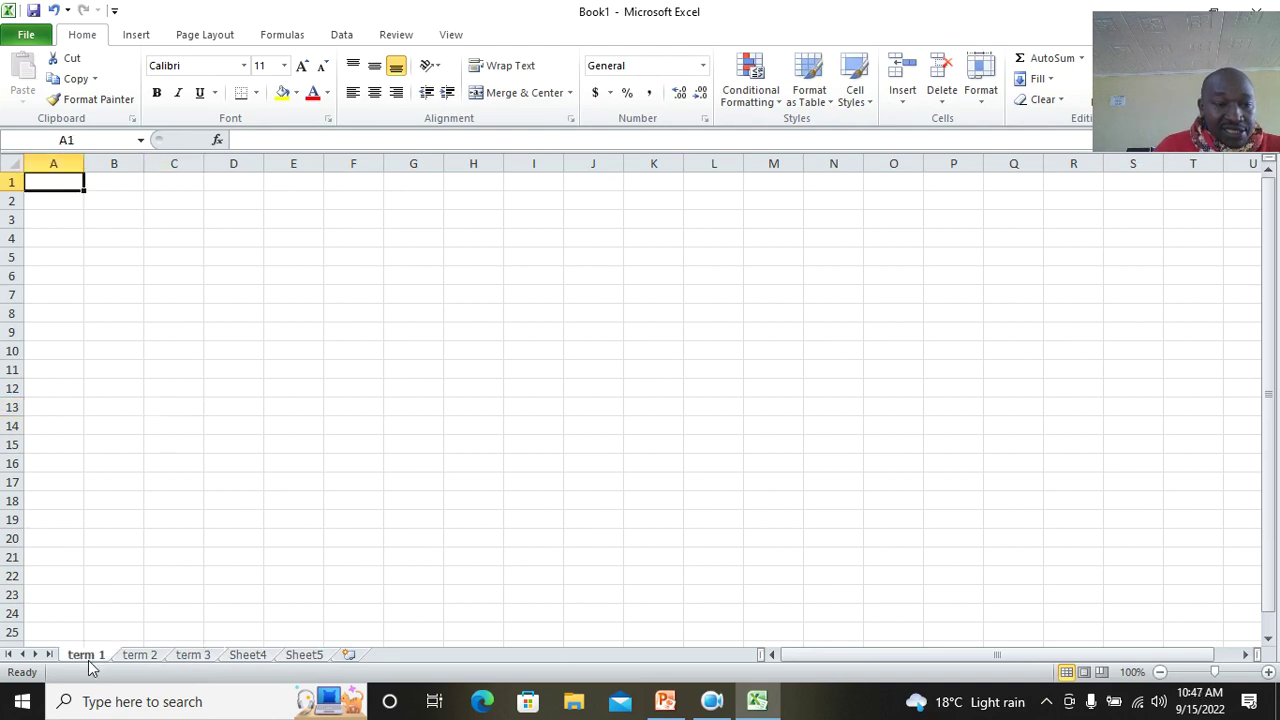
left_click(134, 655)
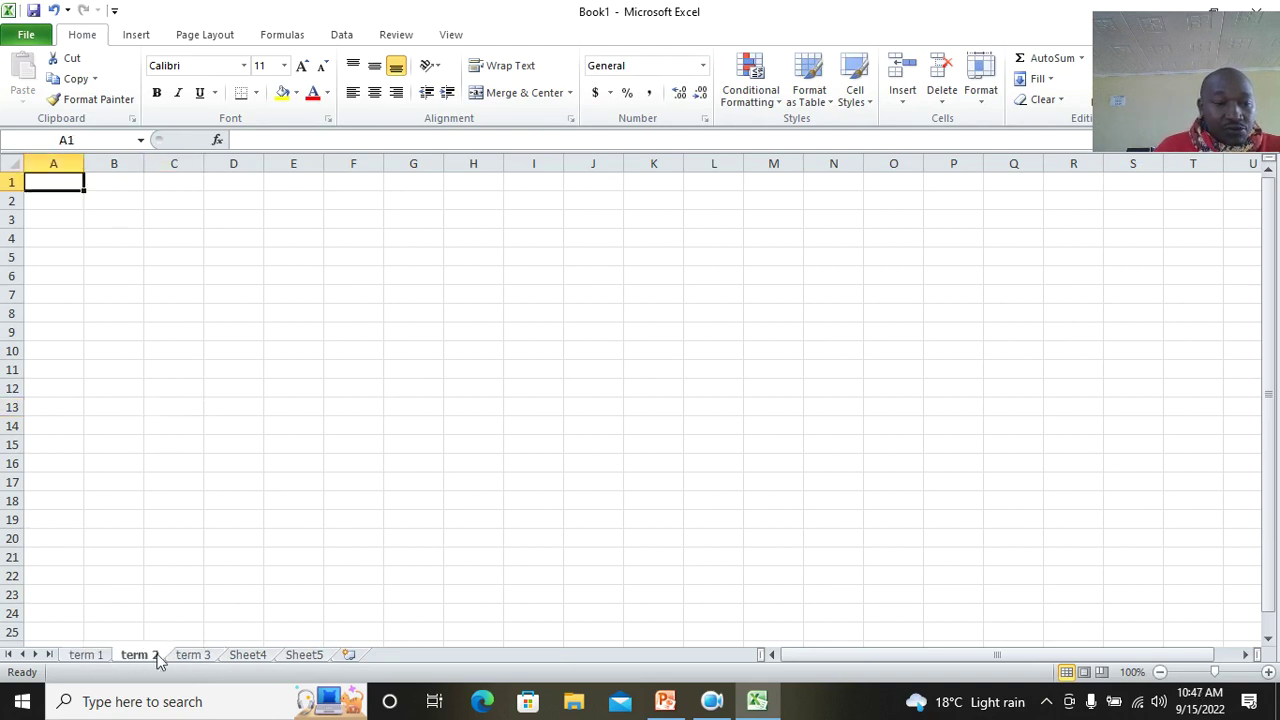
left_click(192, 656)
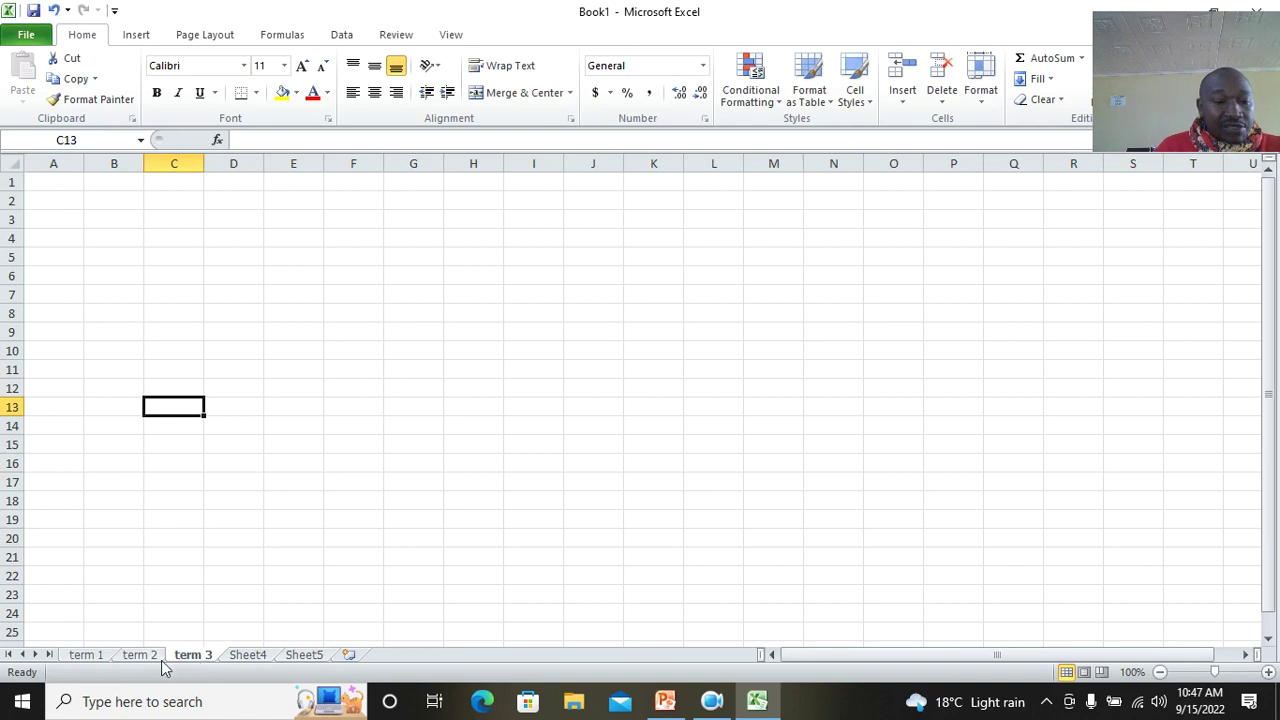
left_click(95, 657)
left_click(137, 662)
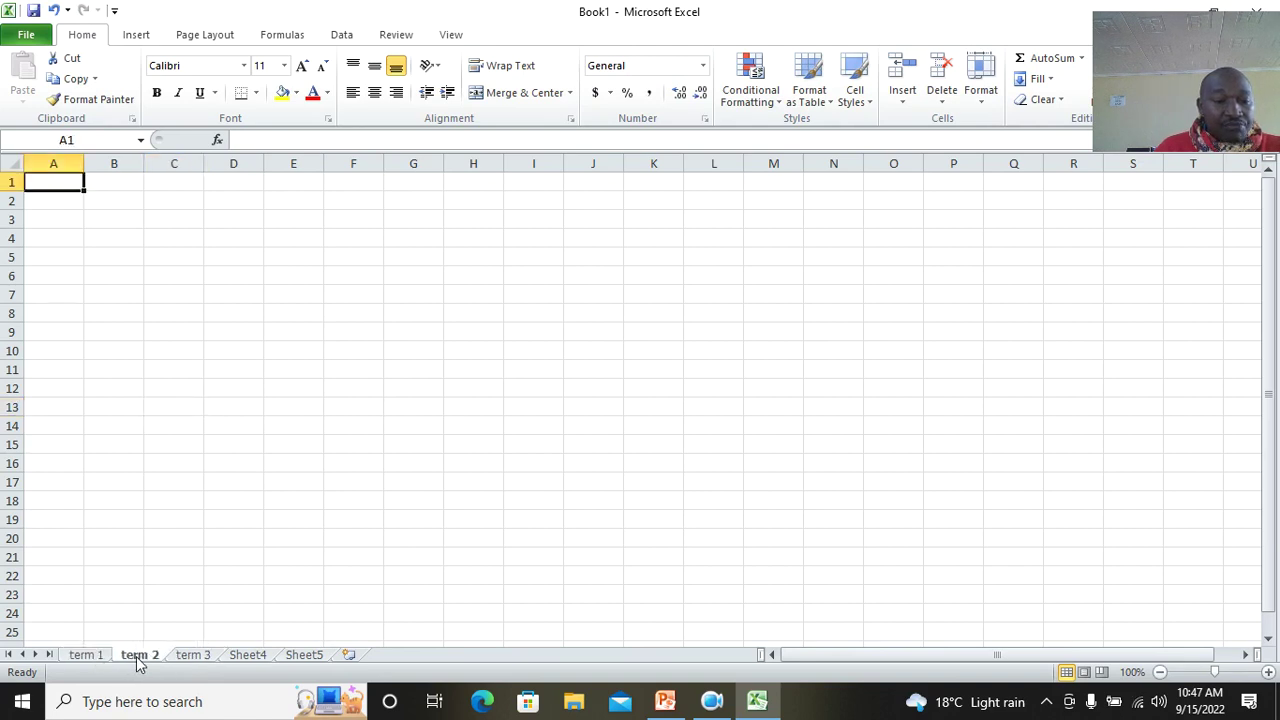
left_click(193, 658)
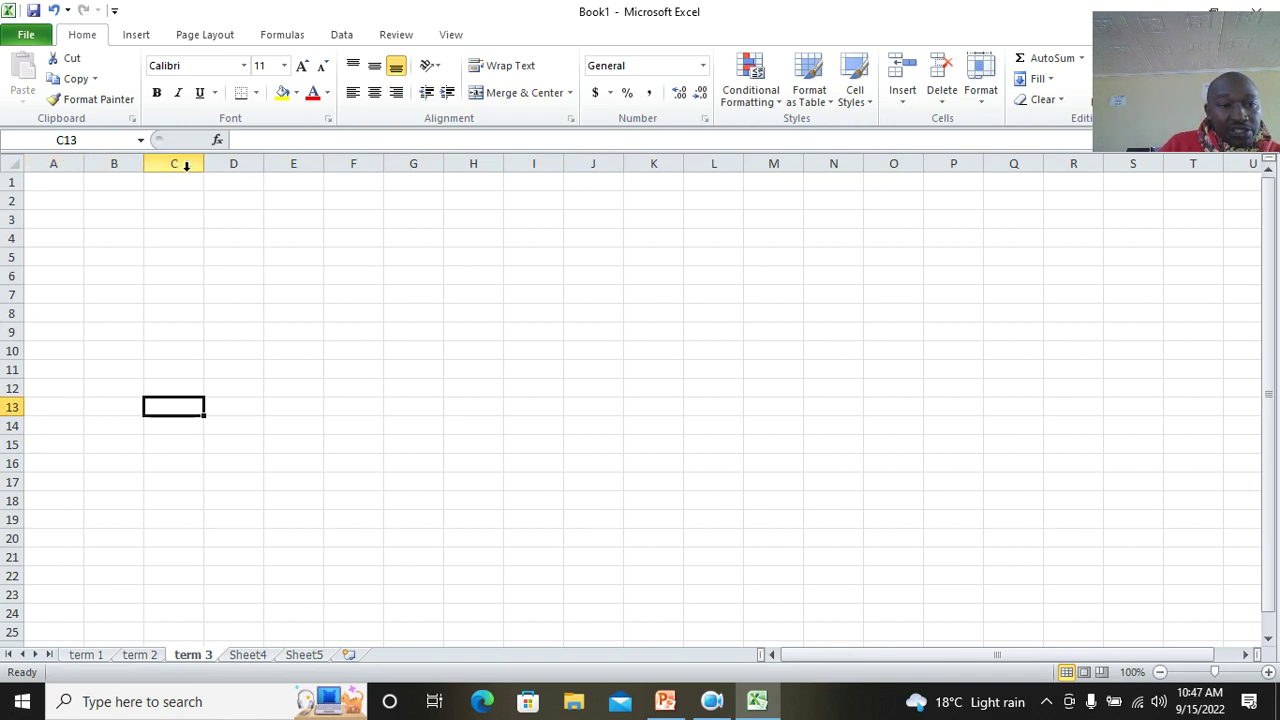
left_click_drag(10, 200, 14, 598)
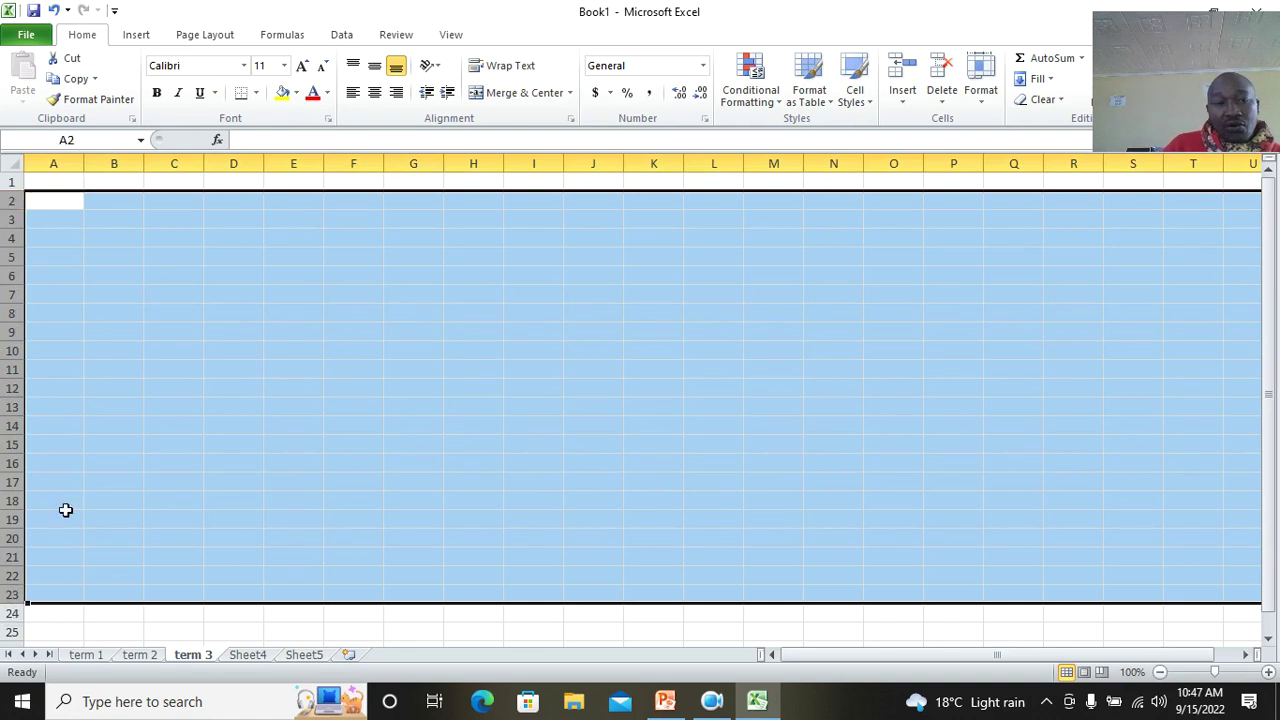
left_click_drag(54, 162, 697, 155)
left_click(805, 277)
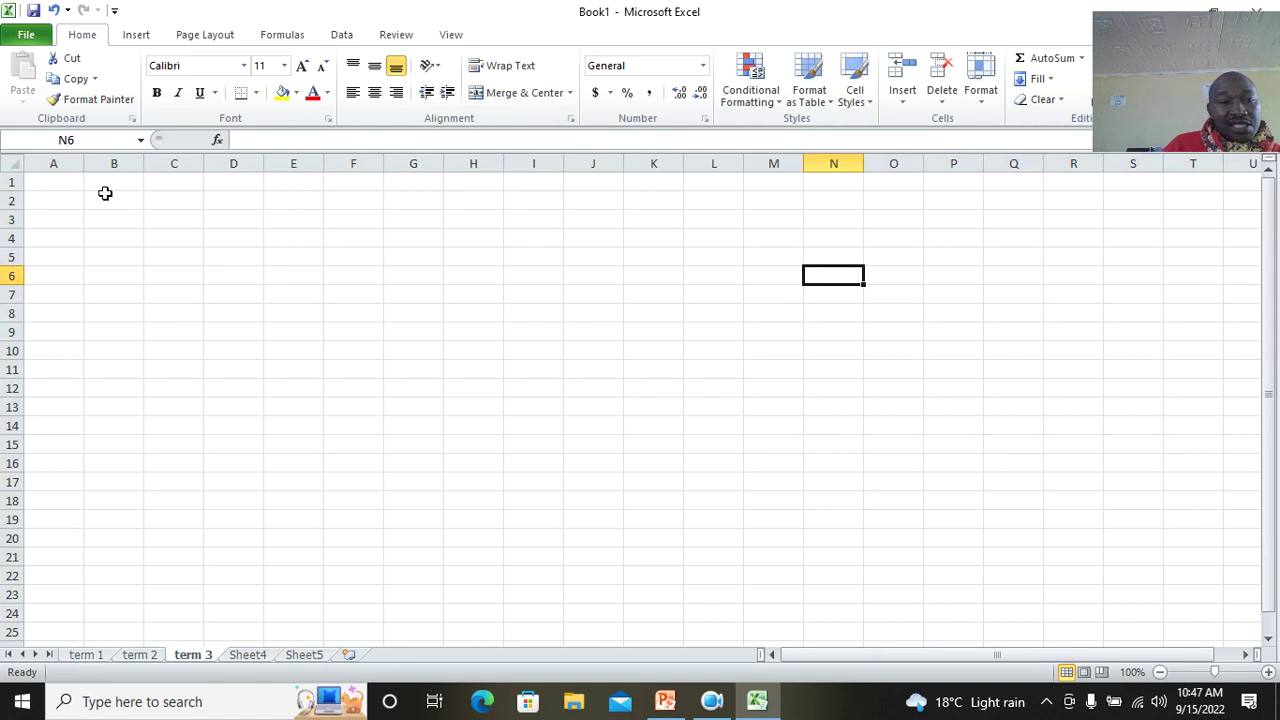
left_click(60, 162)
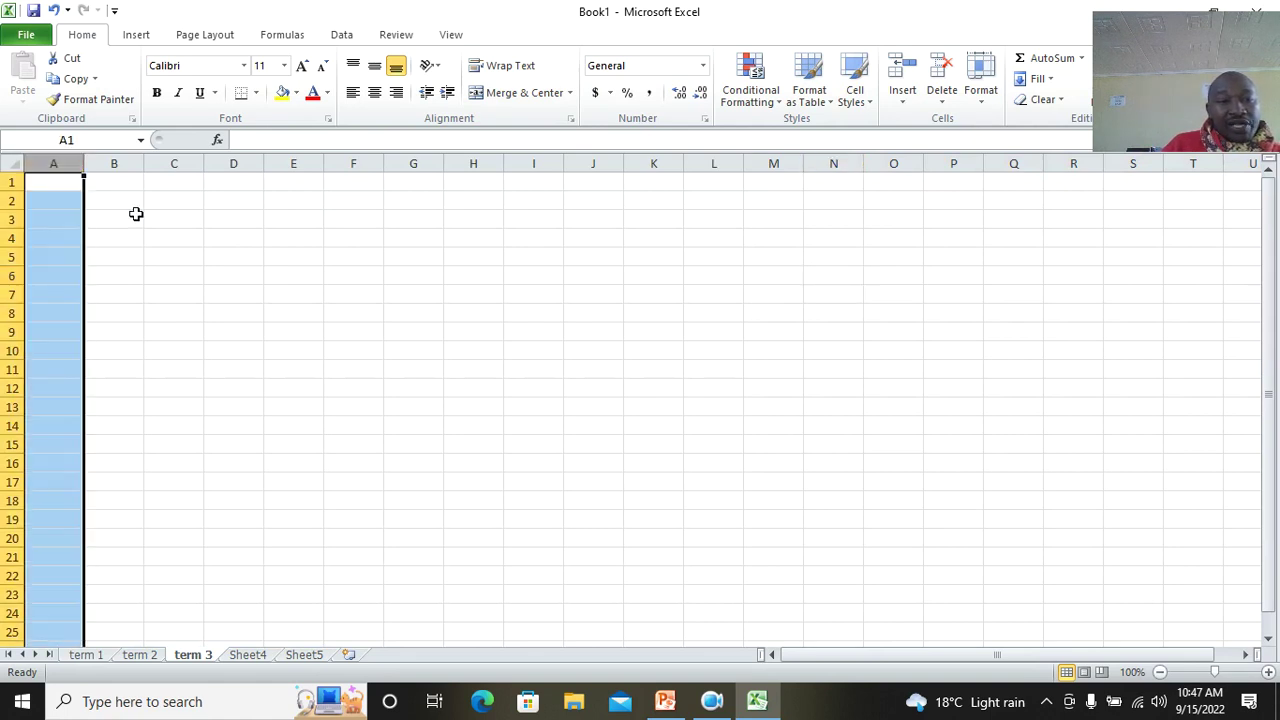
left_click(130, 216)
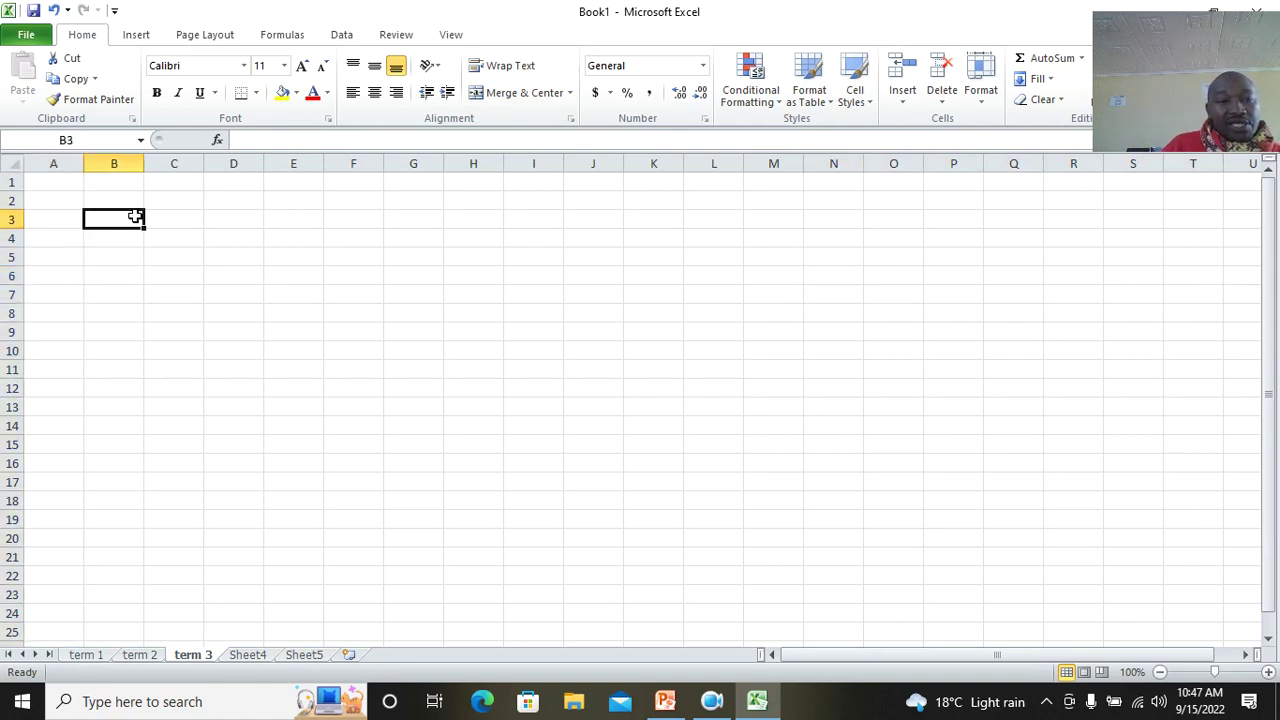
left_click(11, 182)
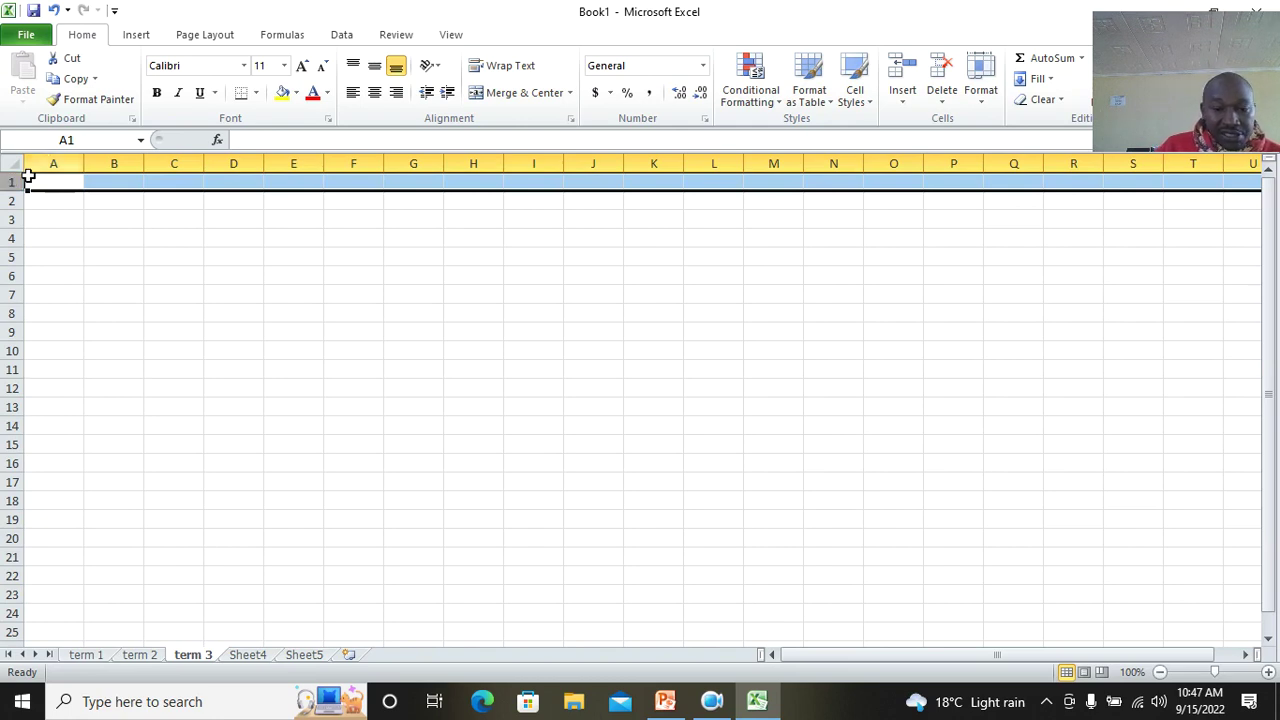
mouse_move(757, 648)
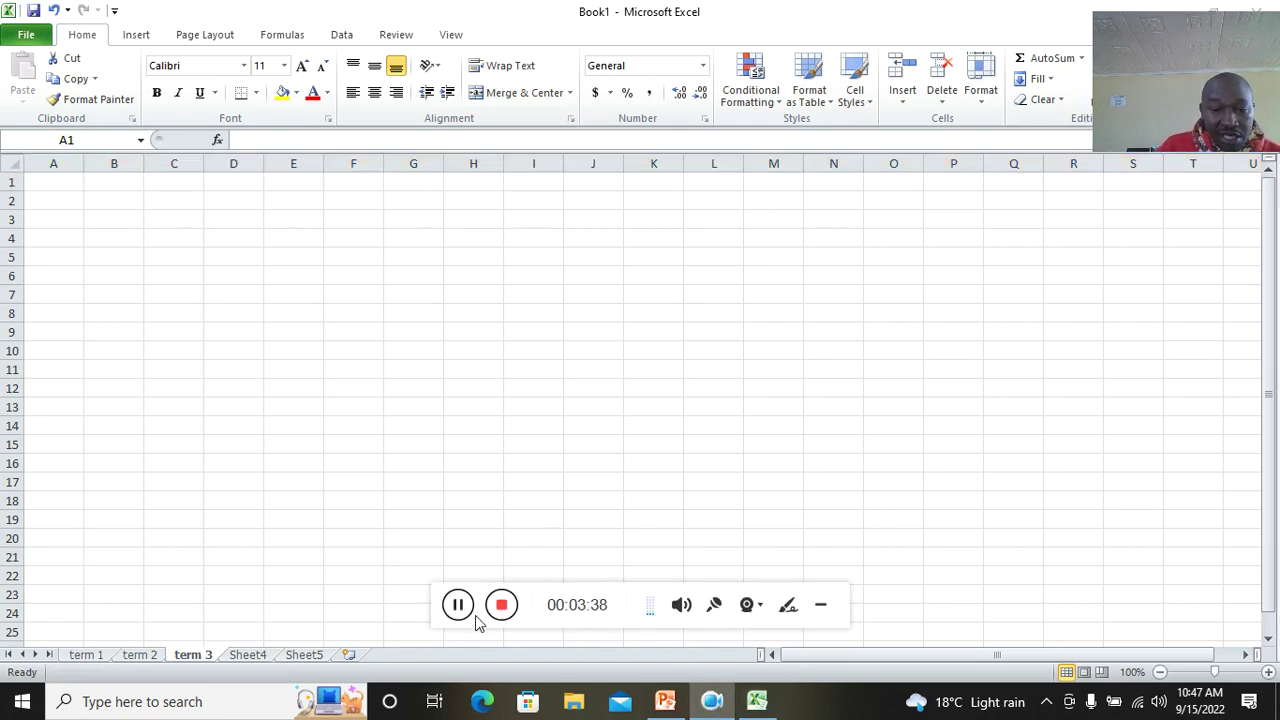
left_click(501, 607)
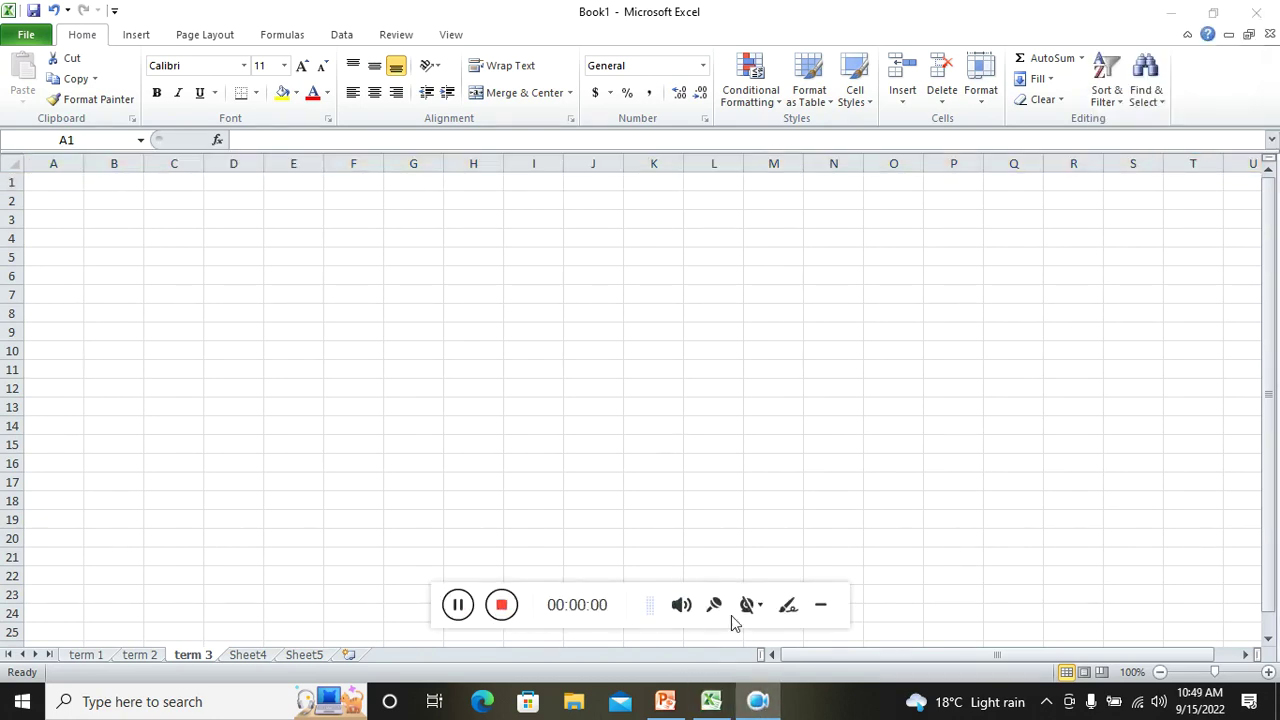
left_click_drag(557, 598, 935, 684)
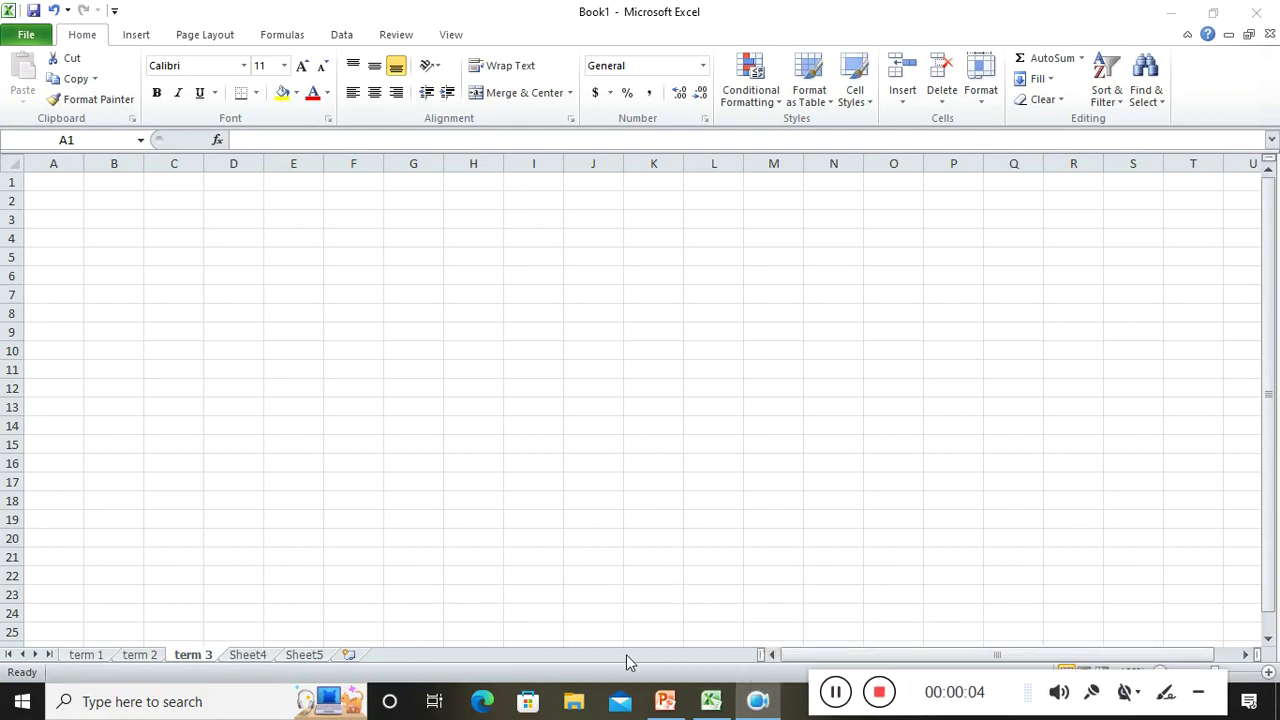
left_click(665, 701)
left_click(154, 368)
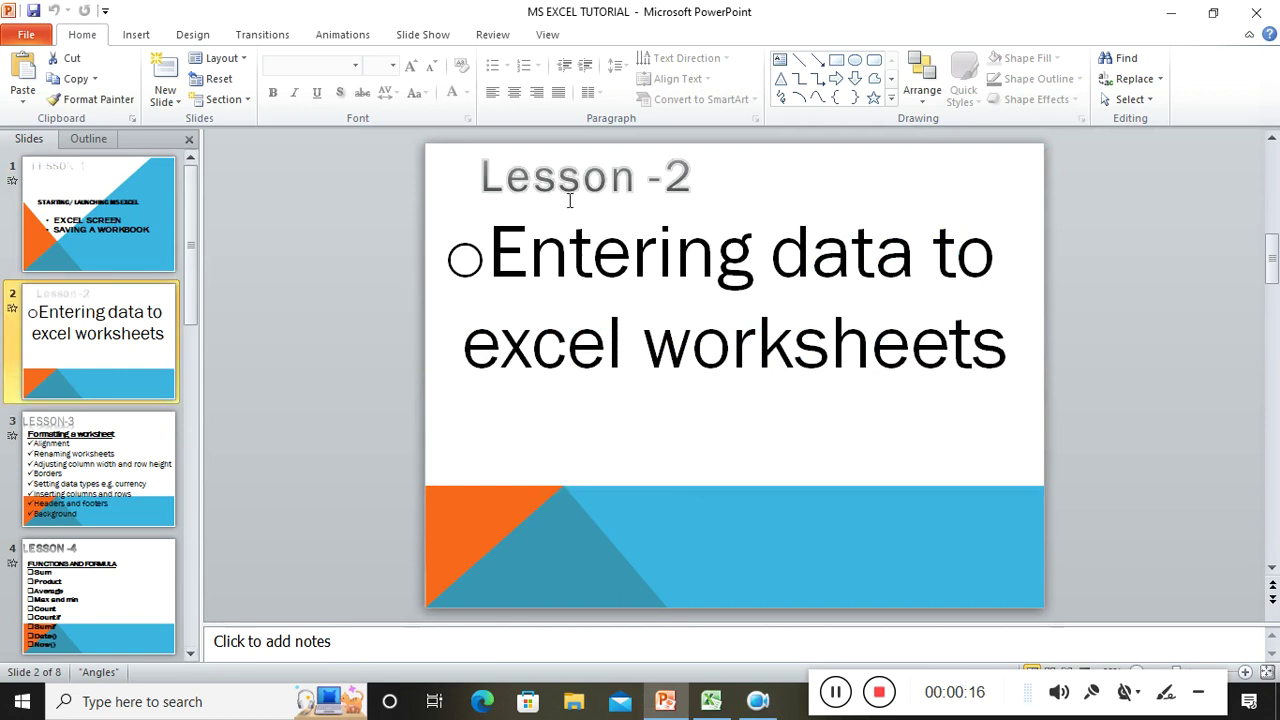
left_click(711, 701)
left_click(107, 236)
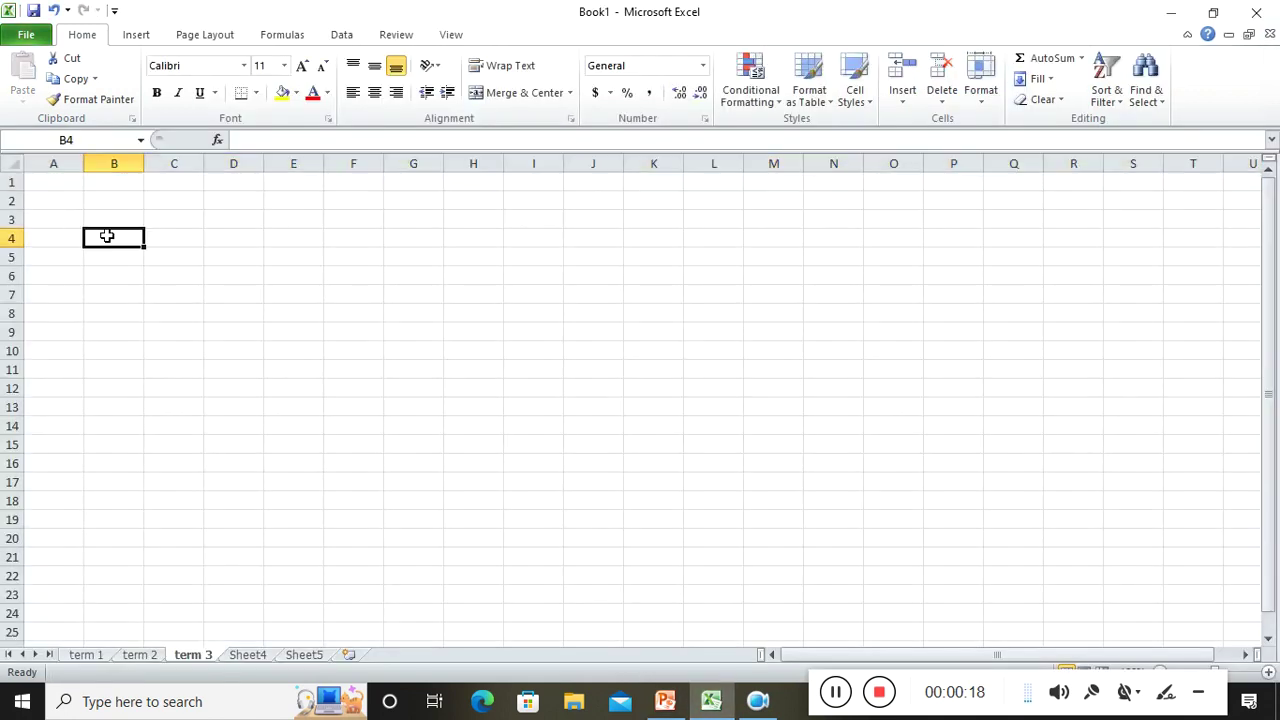
- Enter ADMO in A1 and STUDENT NAME in B1, widening column B to fit
left_click(47, 179)
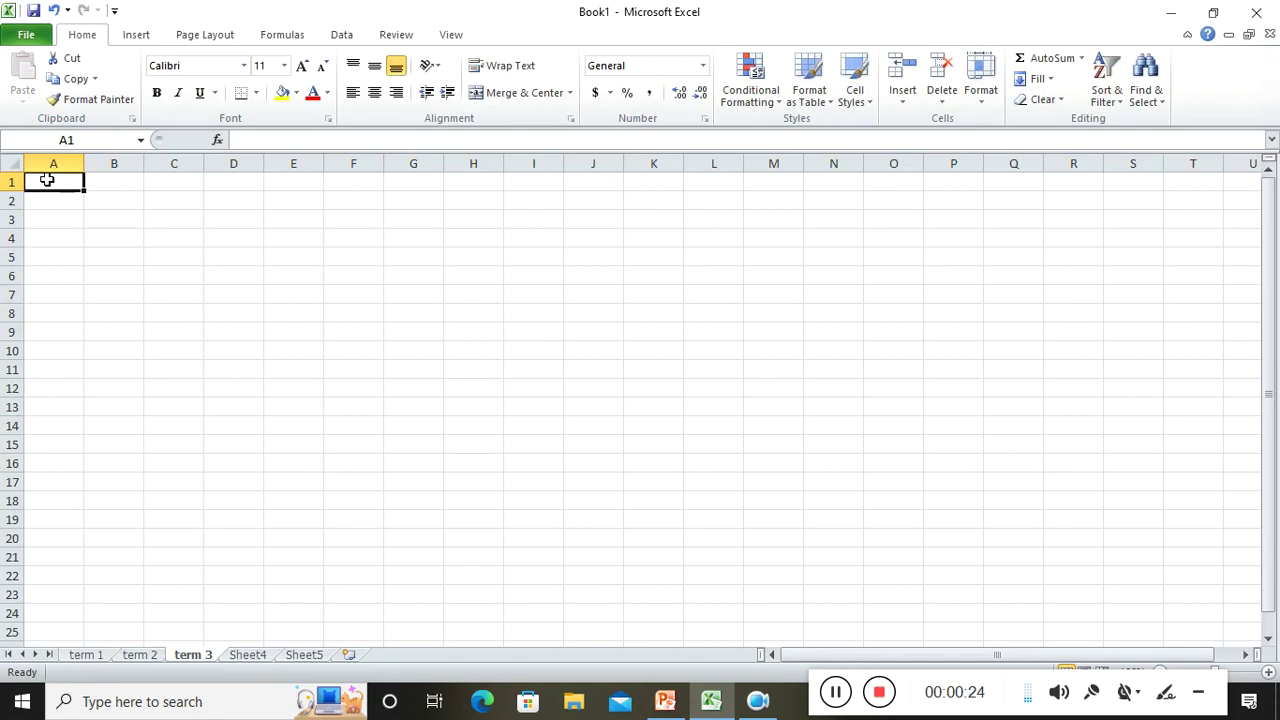
type("ADMO")
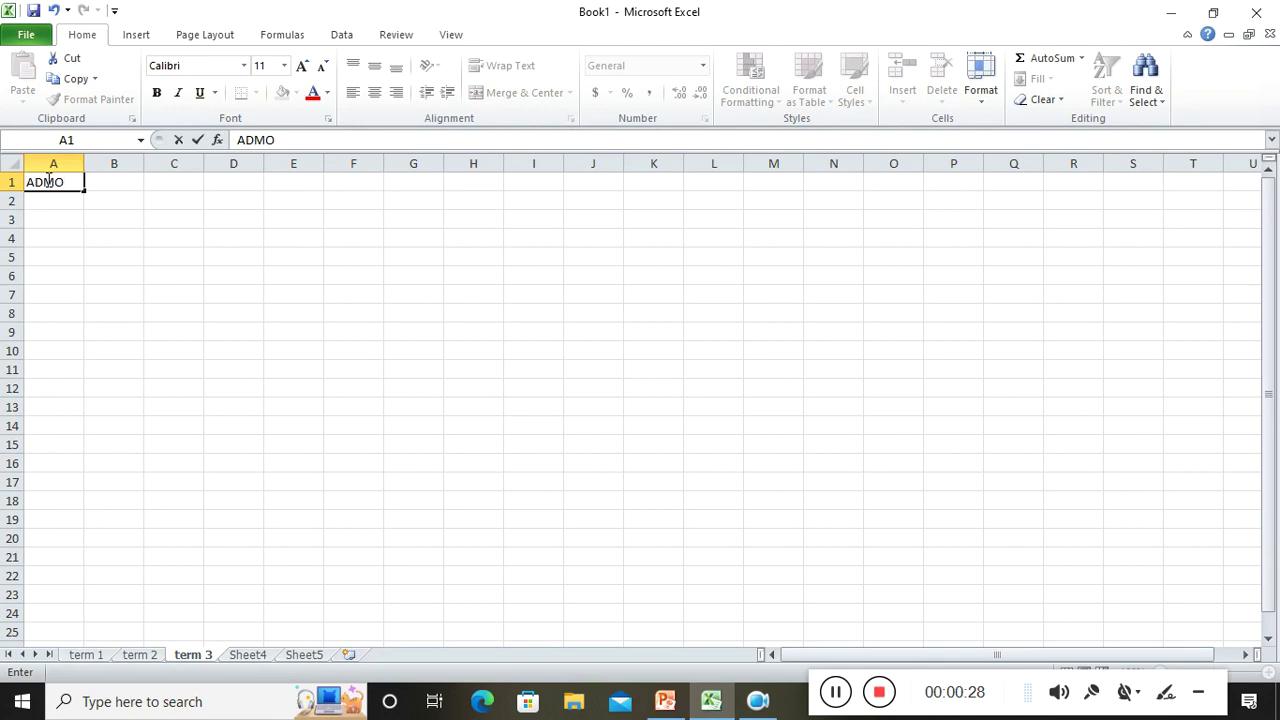
key("Tab")
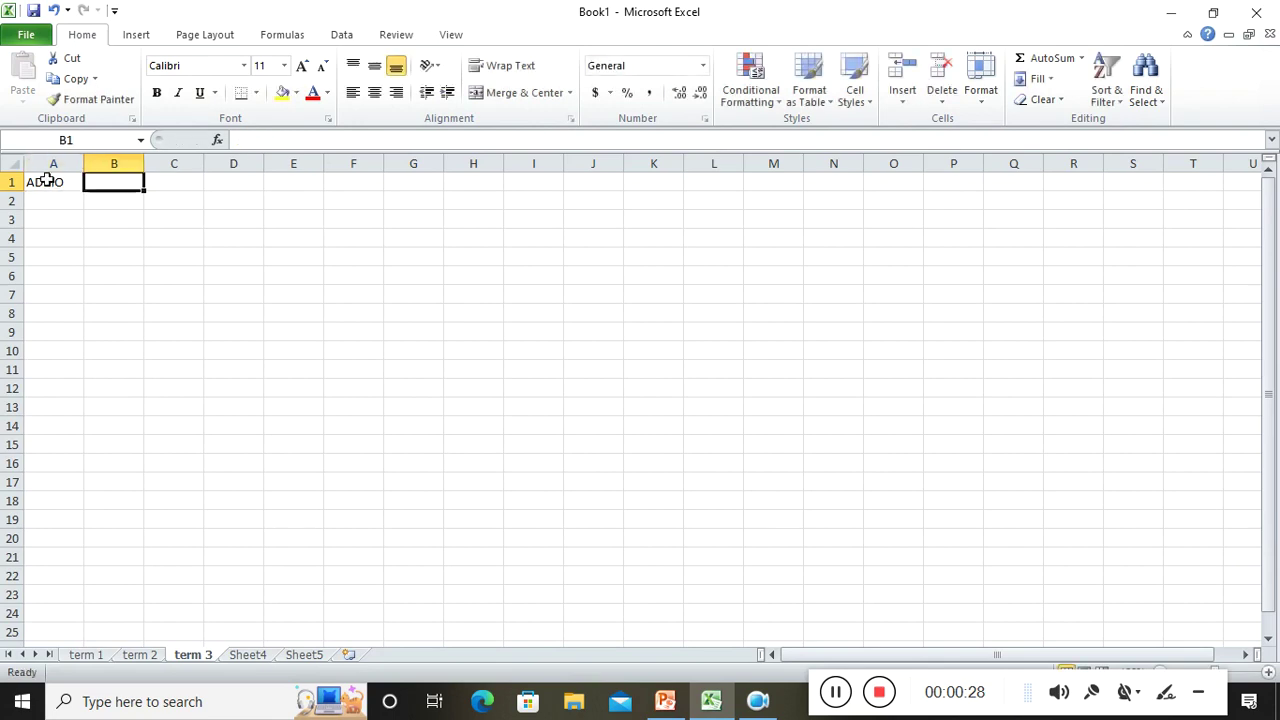
type("NT NAME")
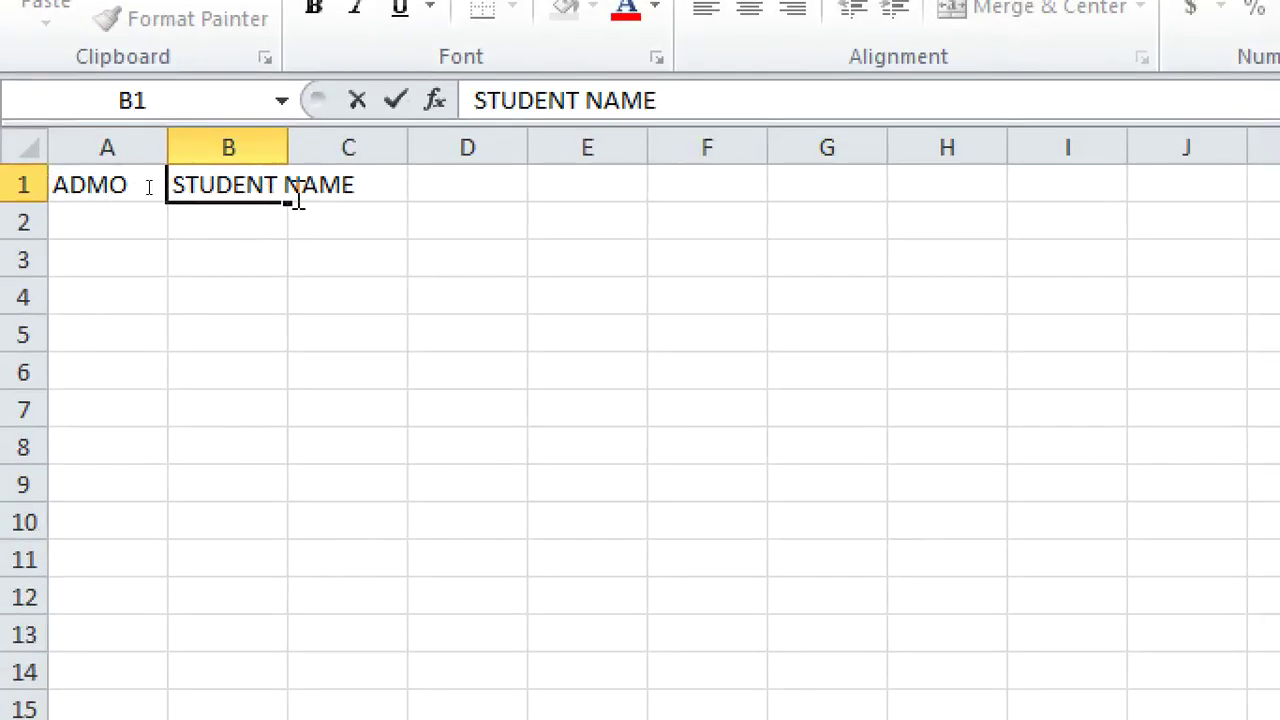
left_click(290, 147)
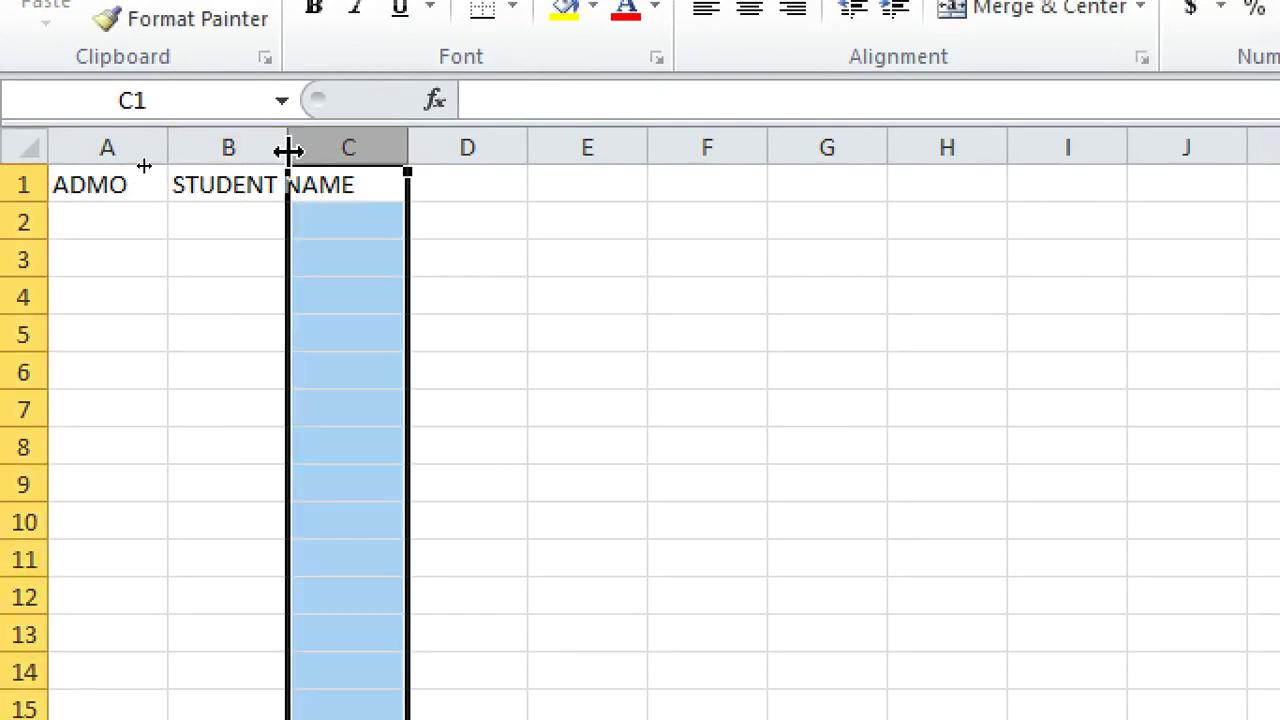
double_click(288, 150)
left_click(343, 443)
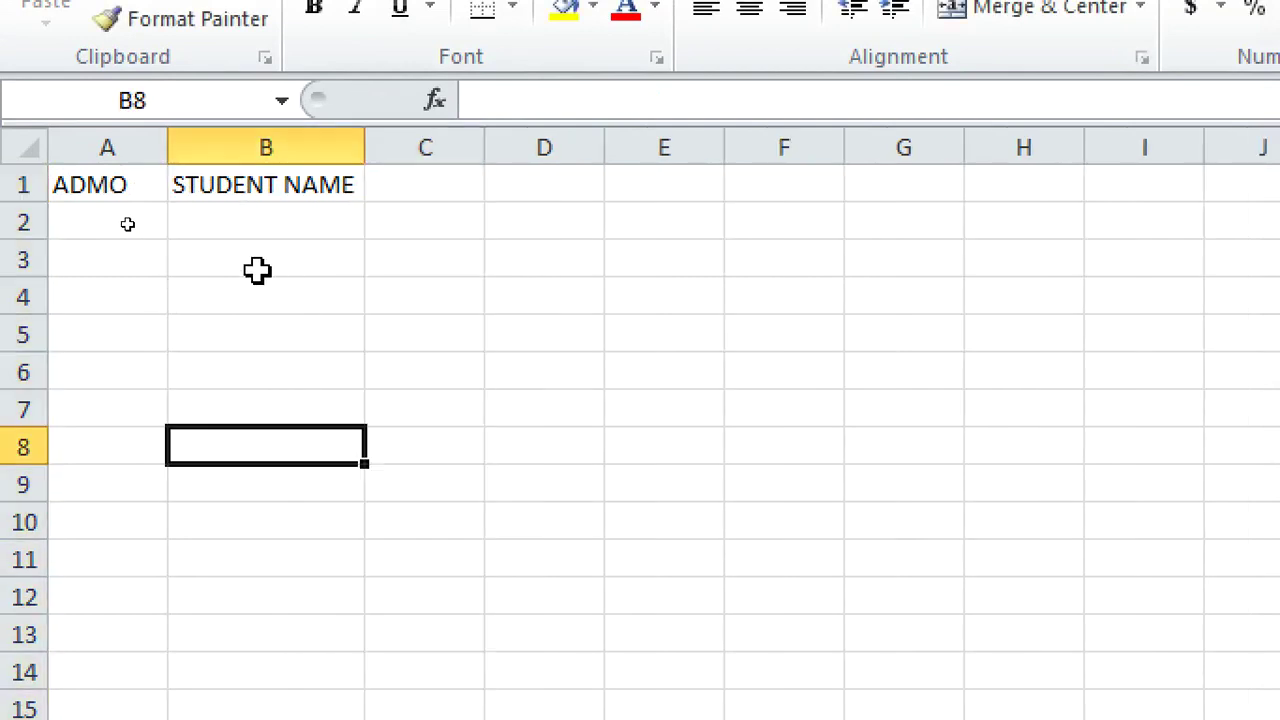
left_click(225, 230)
left_click(238, 183)
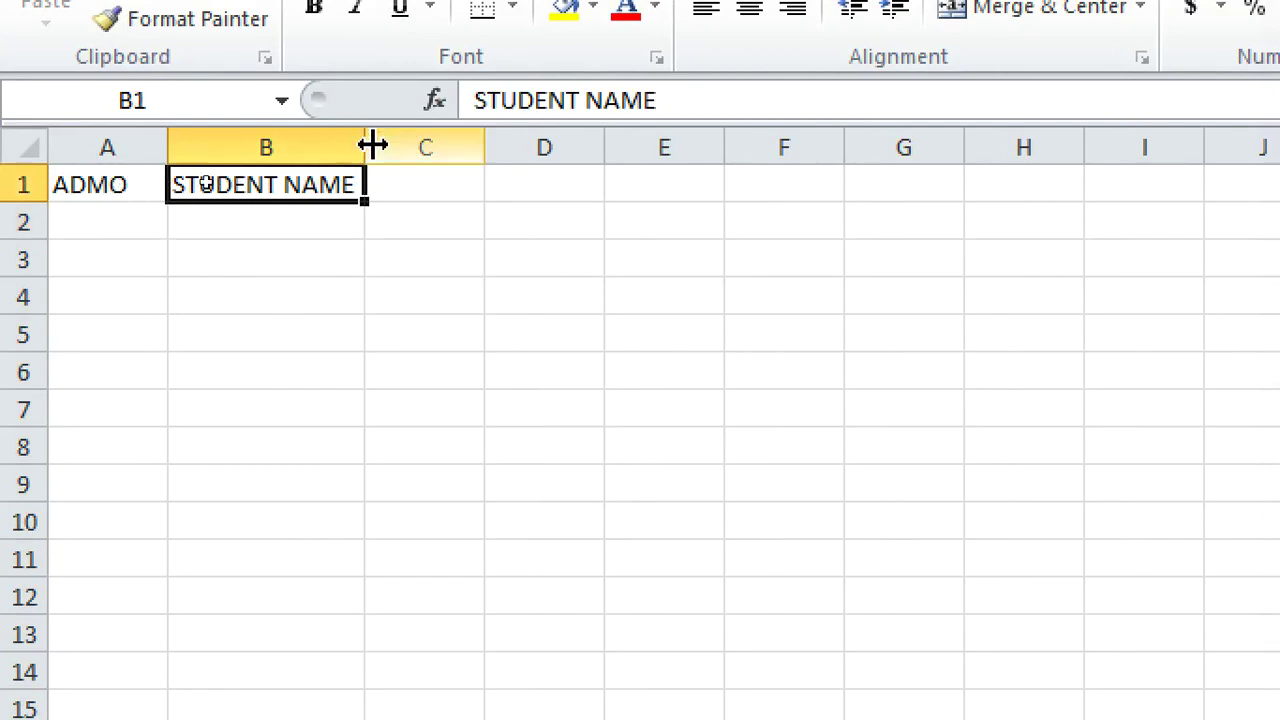
- Enter CLASS in C1 and a provisional REMARKS entry in D1
left_click(430, 200)
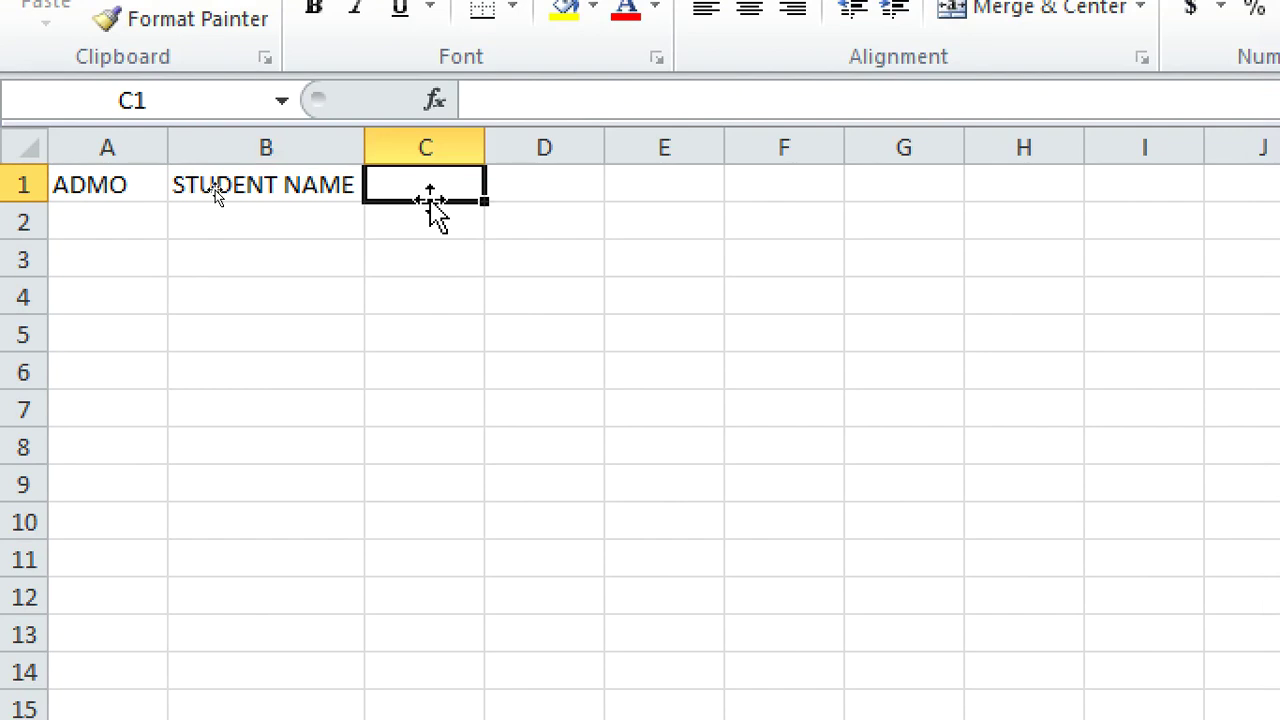
type("CLASS")
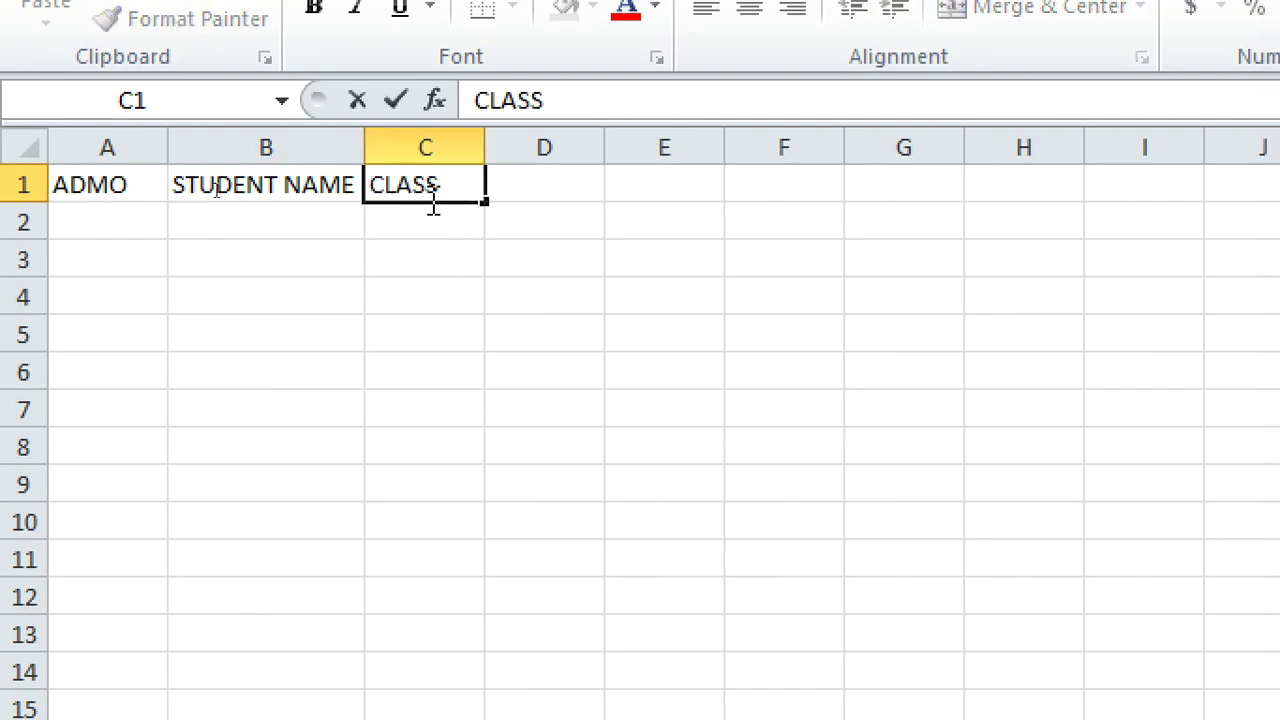
key("Tab")
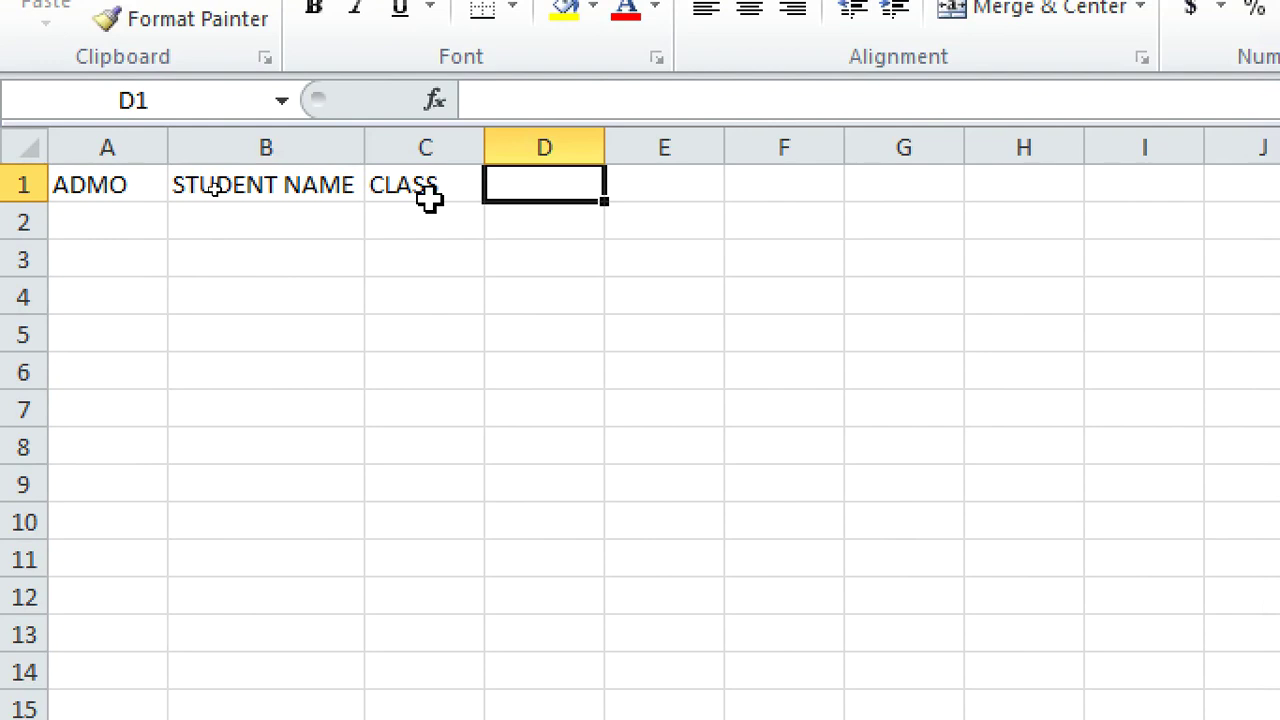
type("REMARKS")
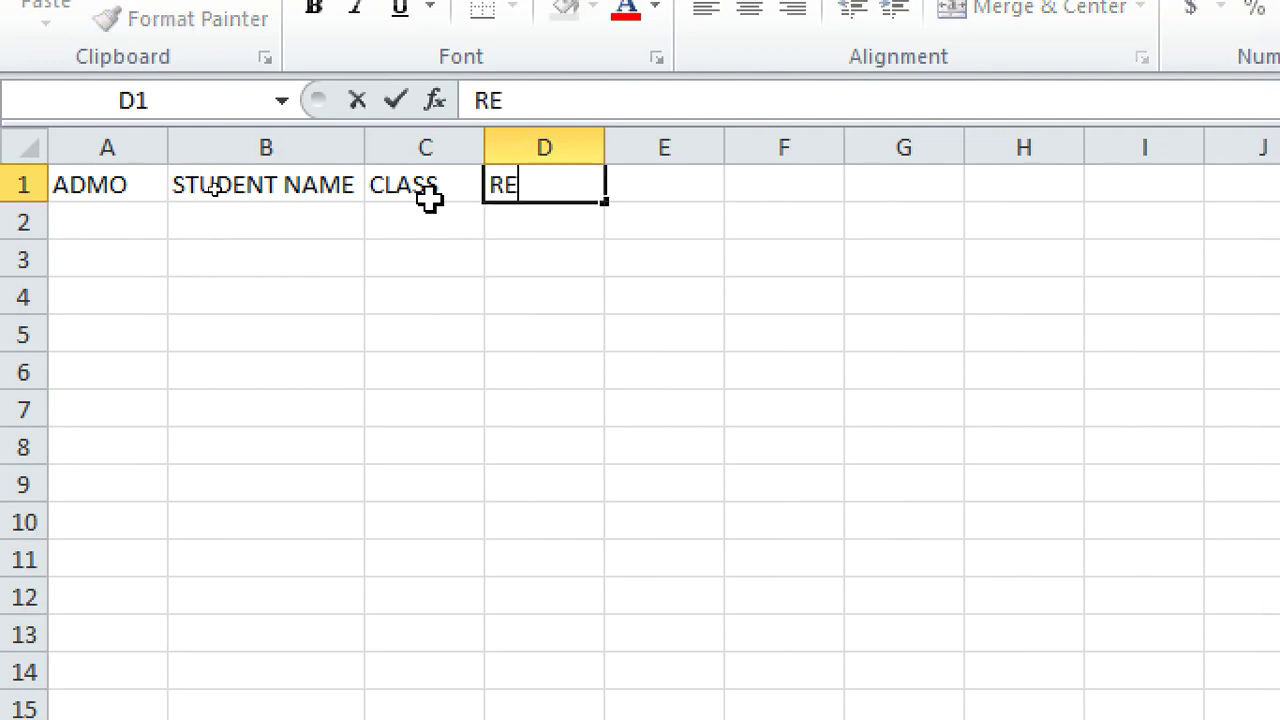
left_click(478, 297)
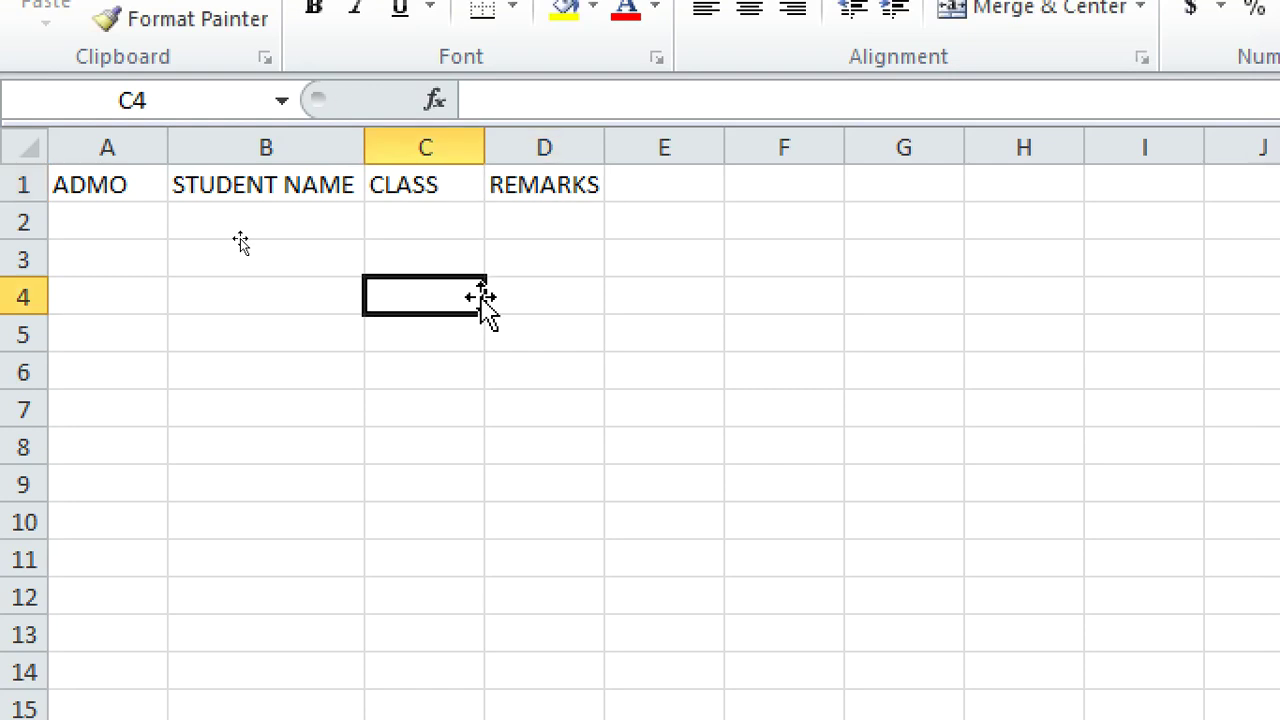
- Replace D1 with FEES PAYABLE, then enter FEESPAID, BALANCE and REMARKS in E1:G1
left_click(560, 188)
type("F")
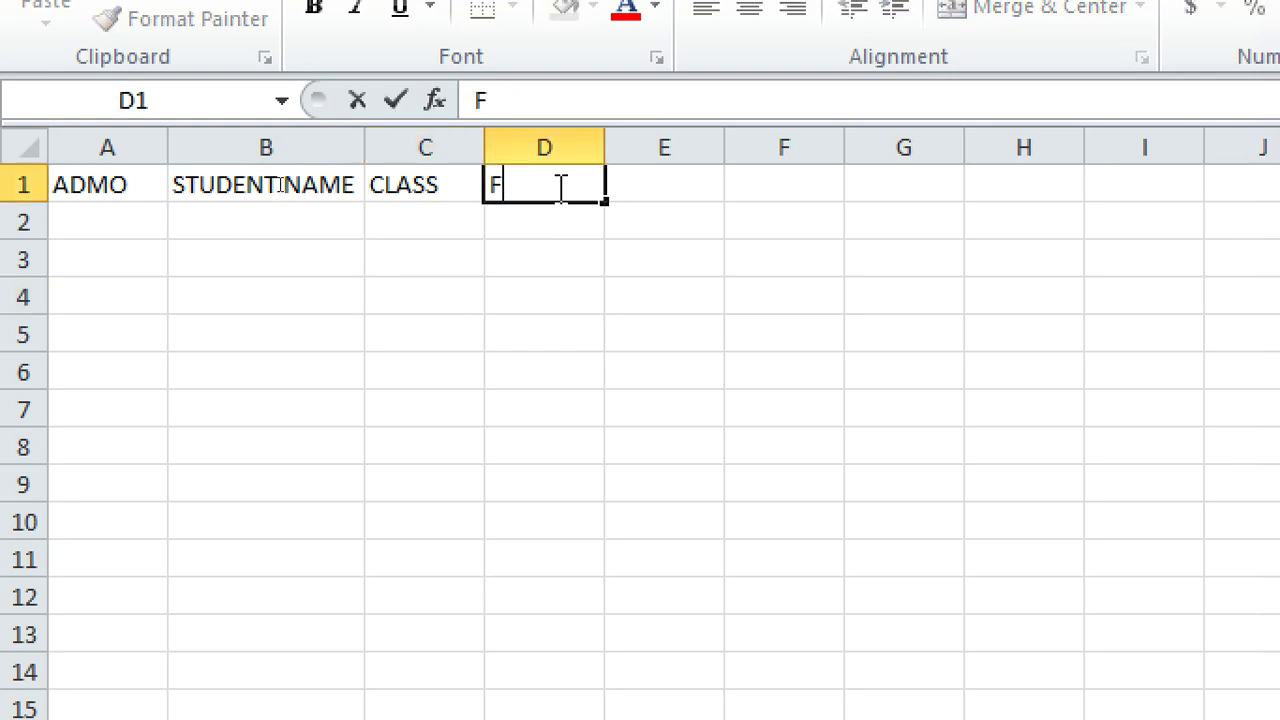
type("EES PAYABLE")
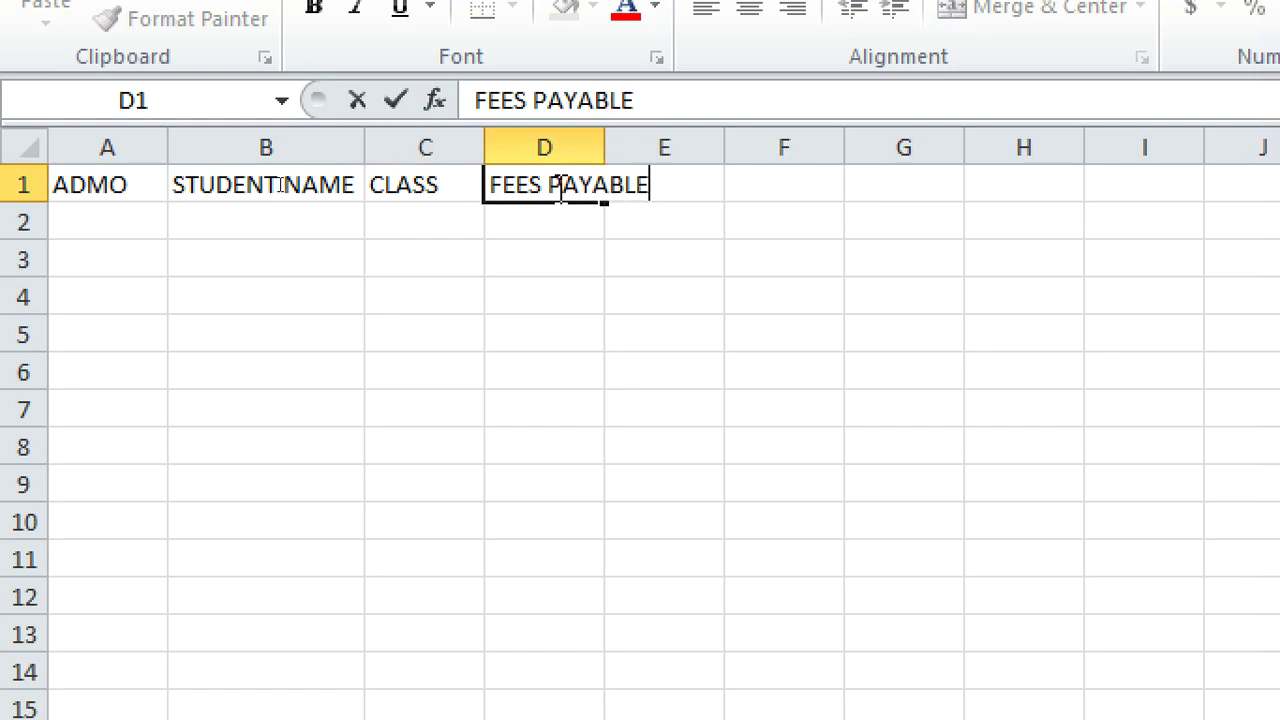
key("Tab")
type("FEE")
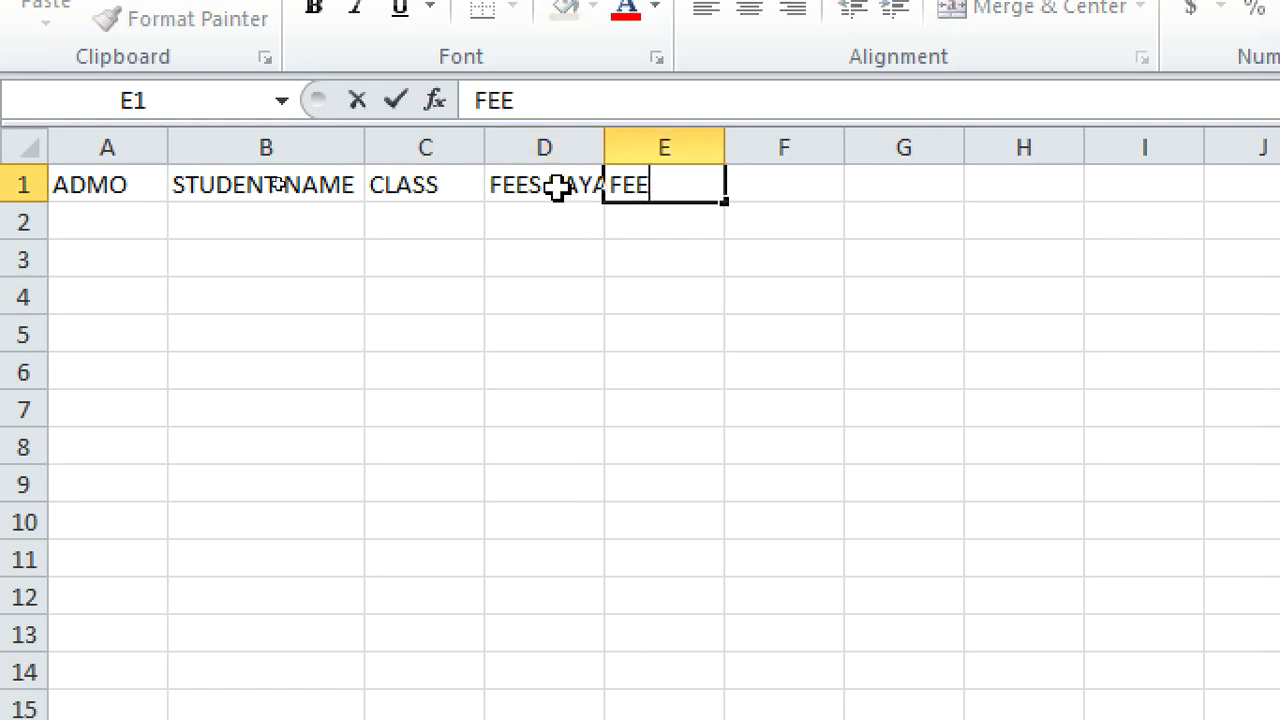
type("SPAID")
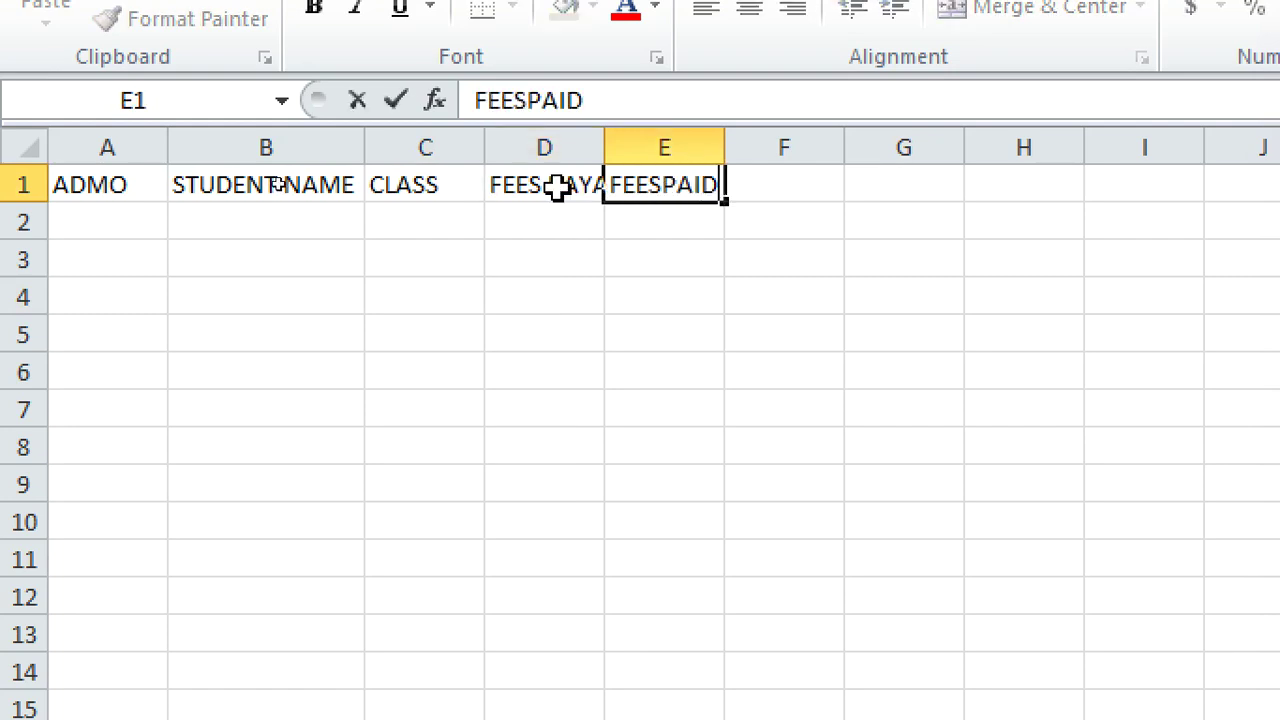
key("Tab")
type("BALANCE")
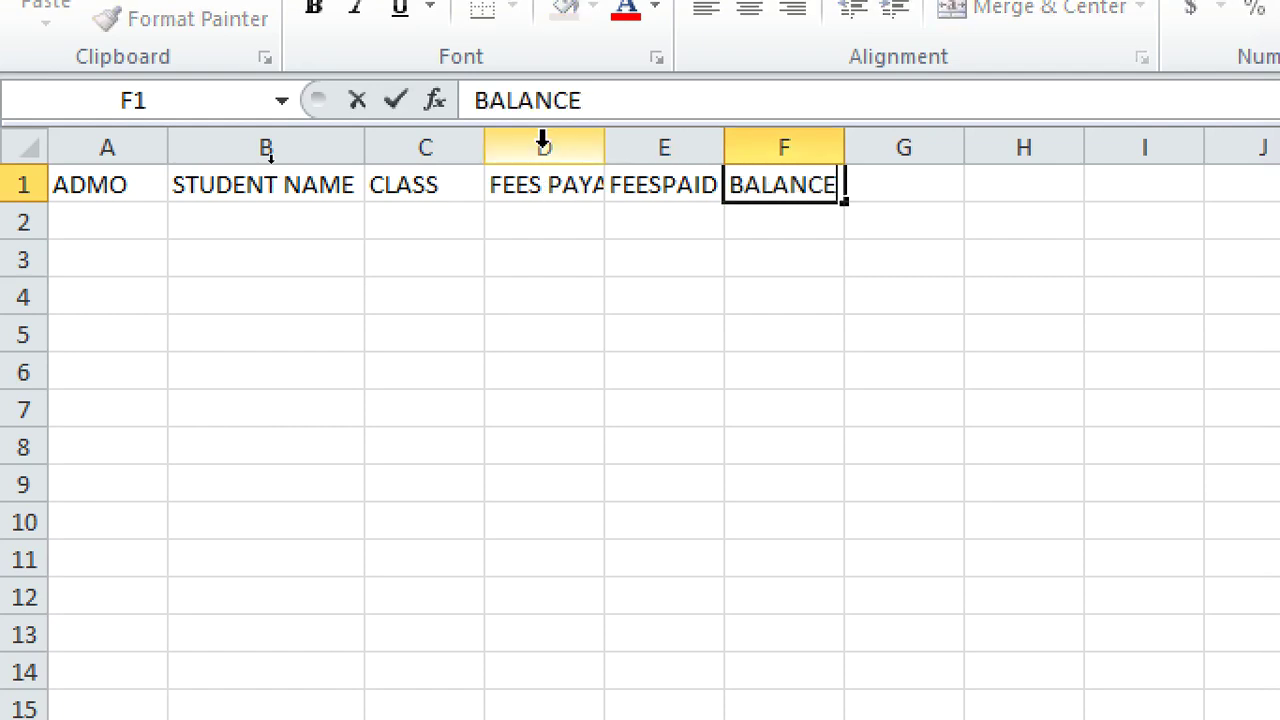
key("Tab")
type("REMARKS")
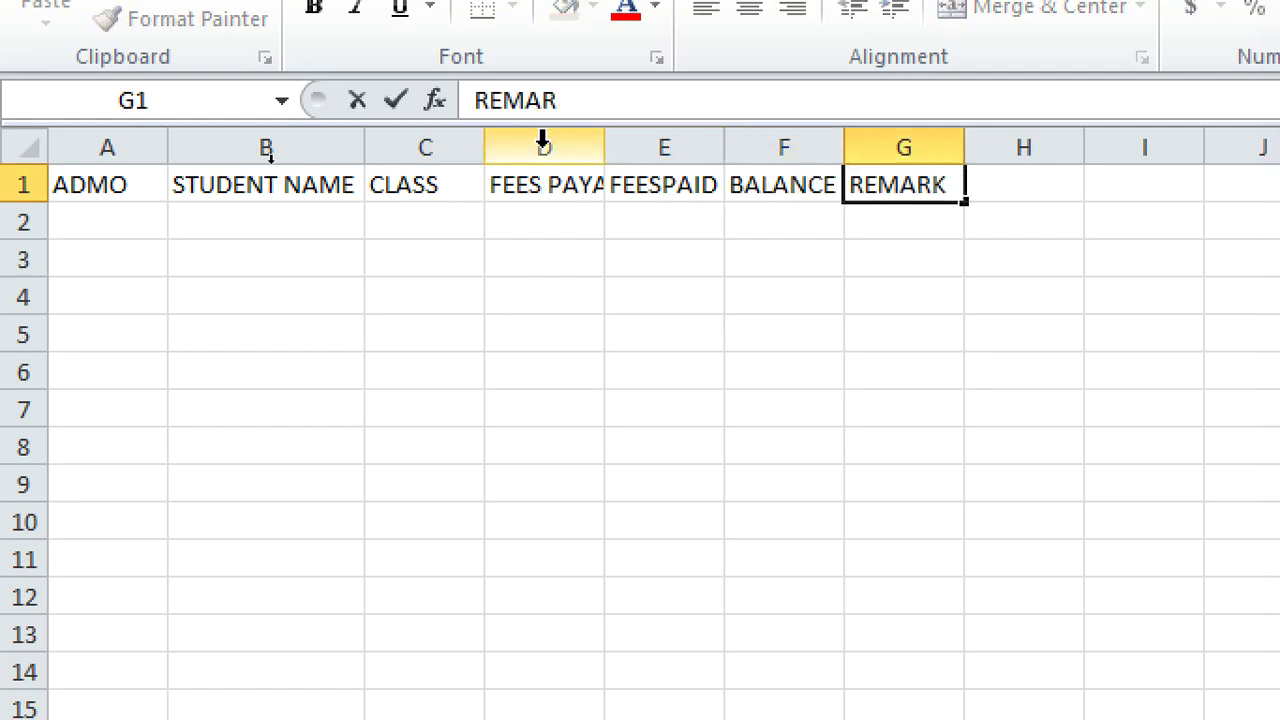
left_click(560, 405)
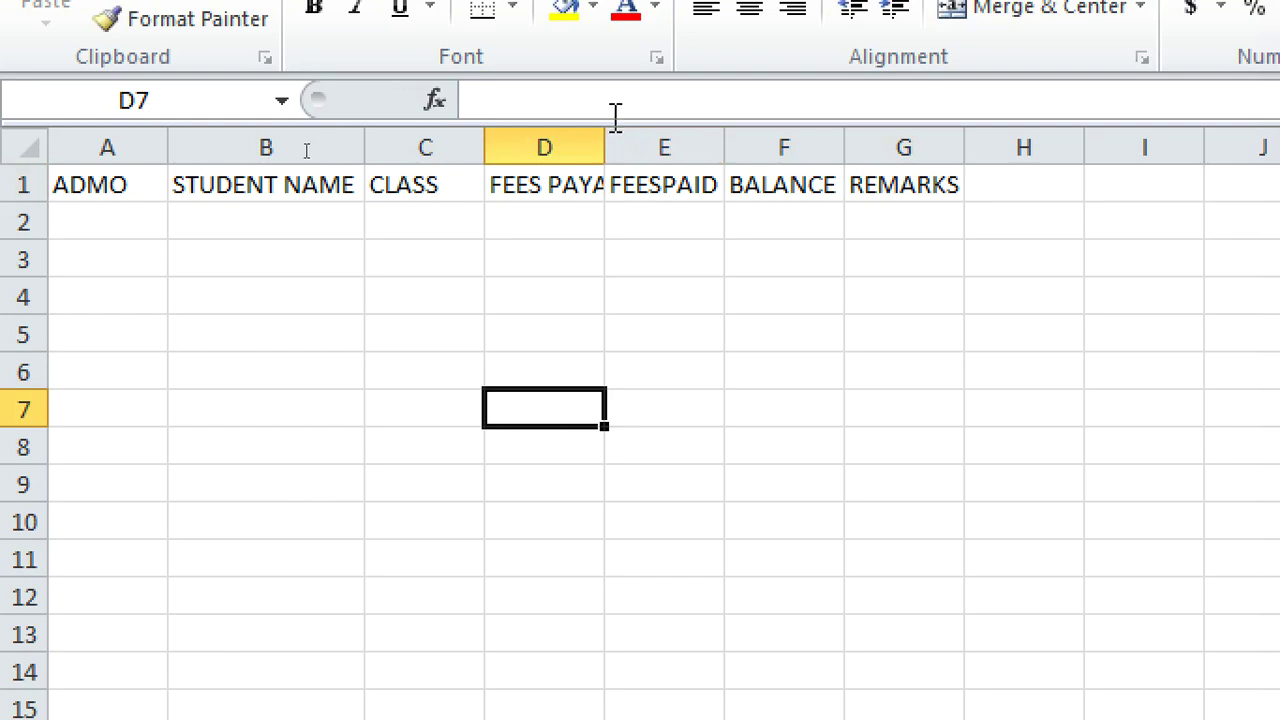
- AutoFit columns D and E to their headings and apply All Borders to A1:G10
double_click(605, 146)
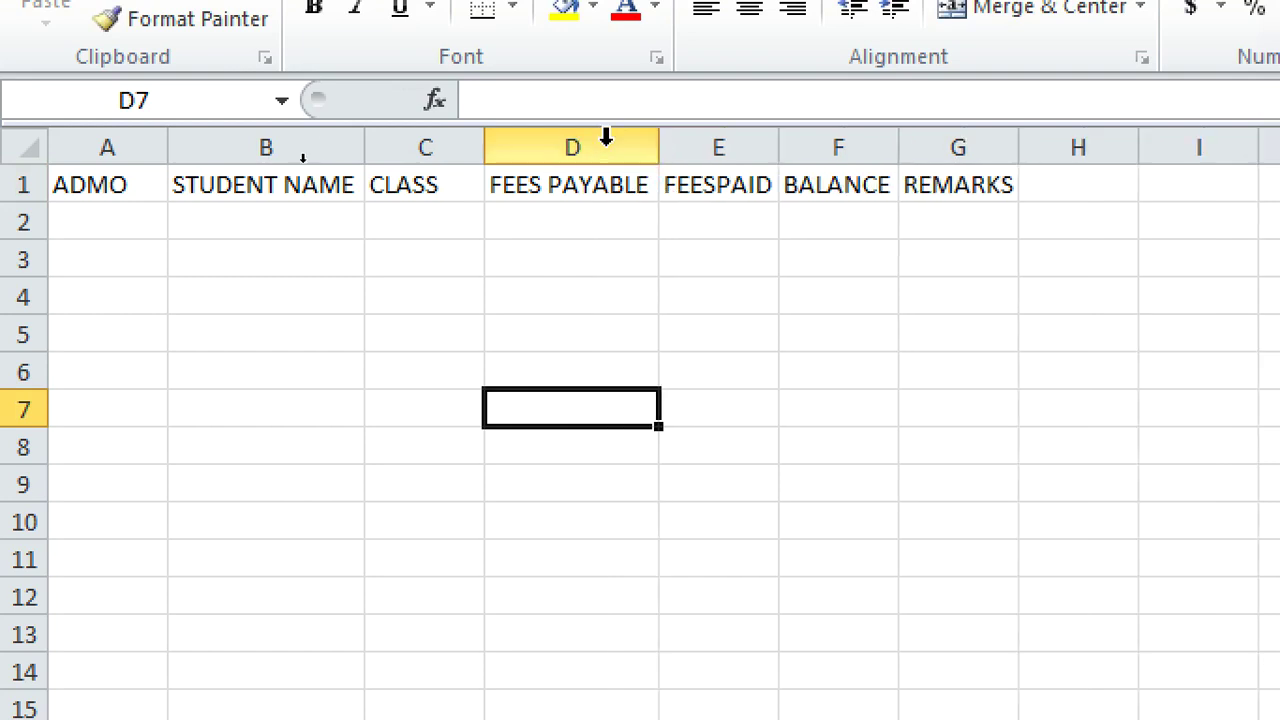
double_click(781, 137)
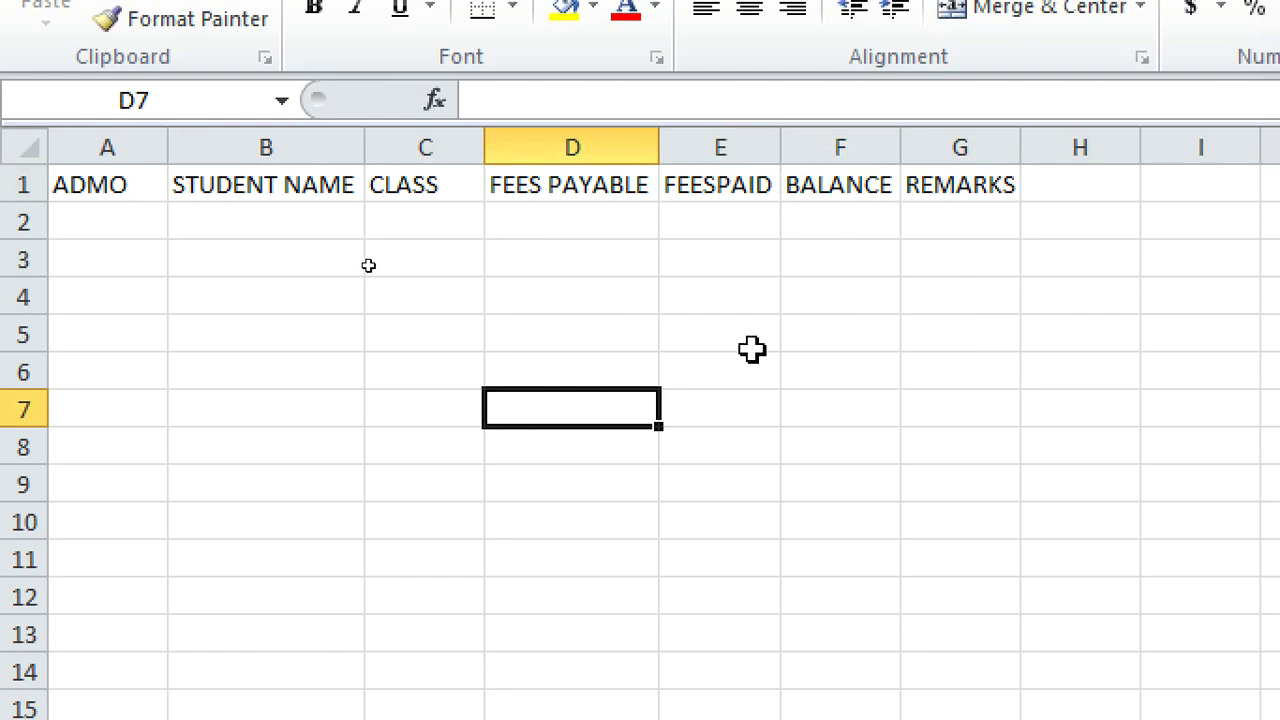
left_click_drag(94, 257, 1085, 525)
left_click(1202, 343)
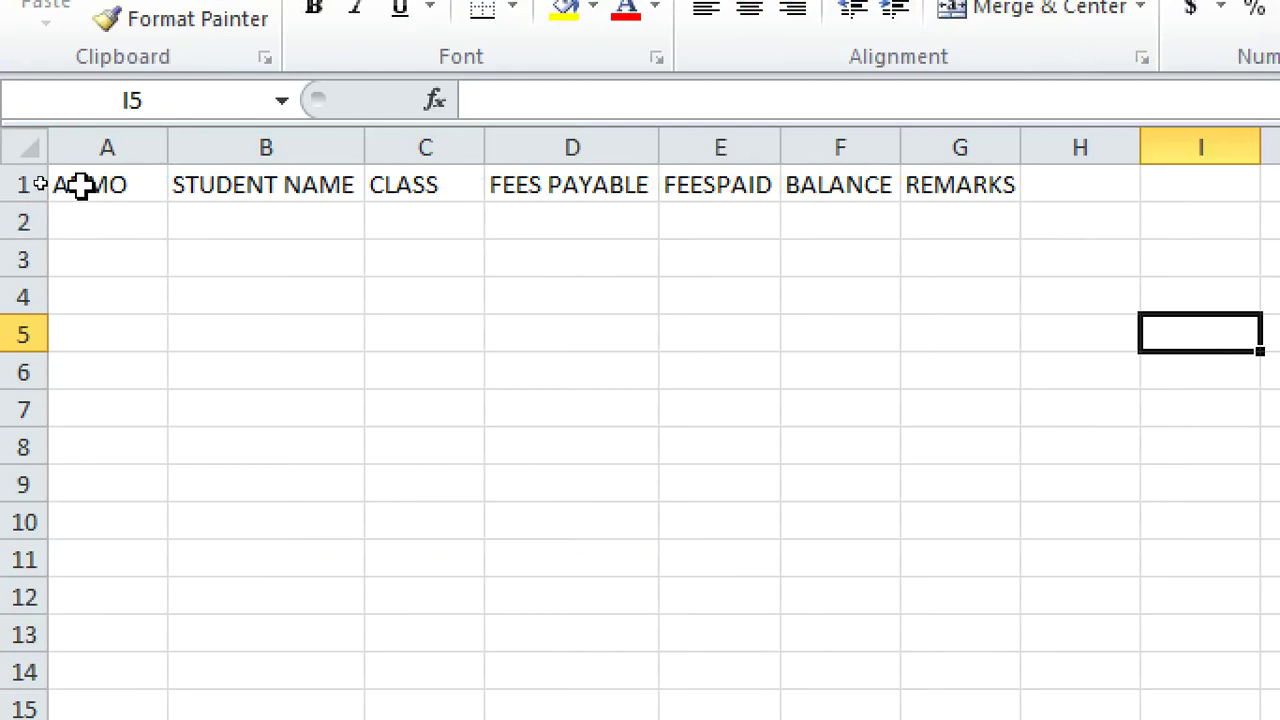
left_click_drag(84, 187, 920, 540)
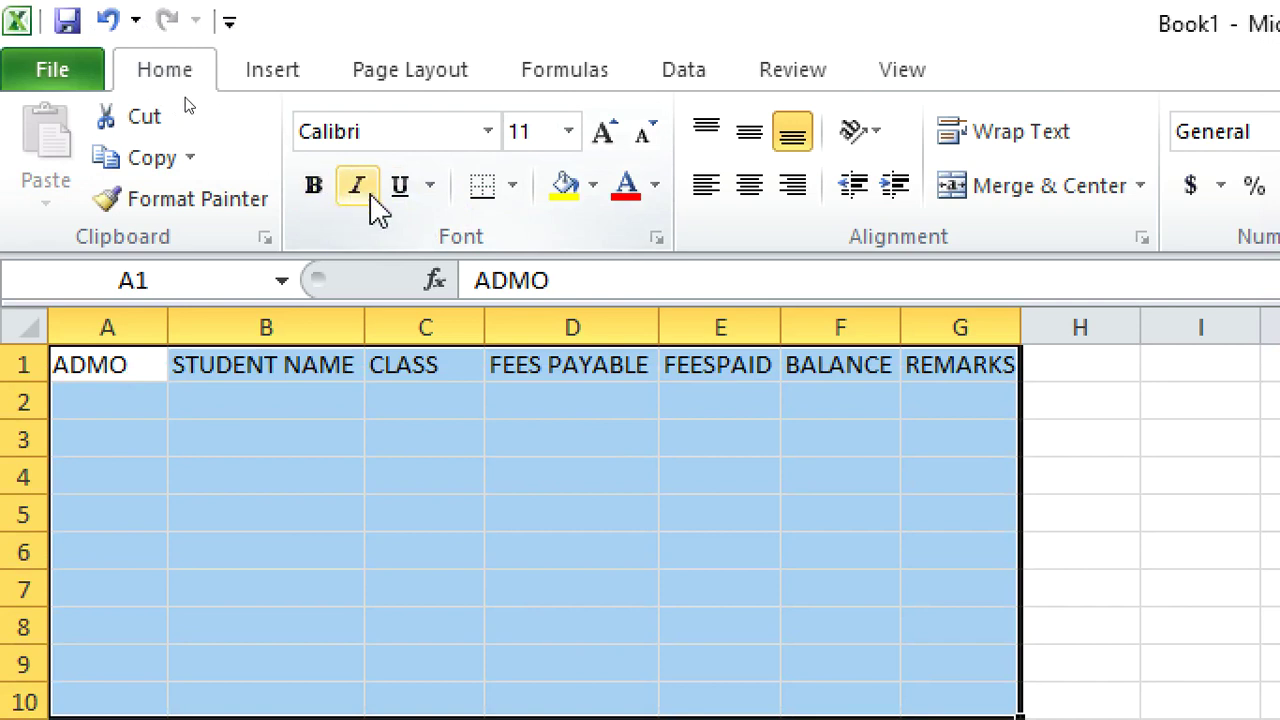
left_click(512, 186)
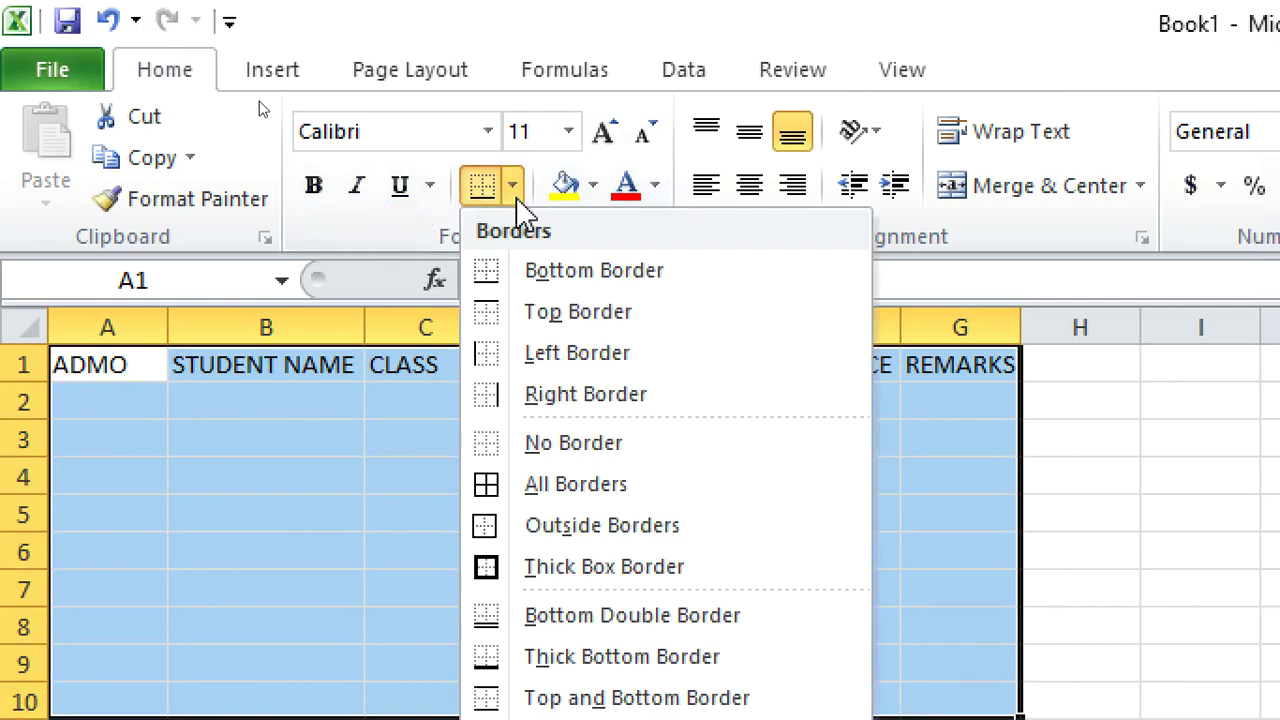
left_click(535, 488)
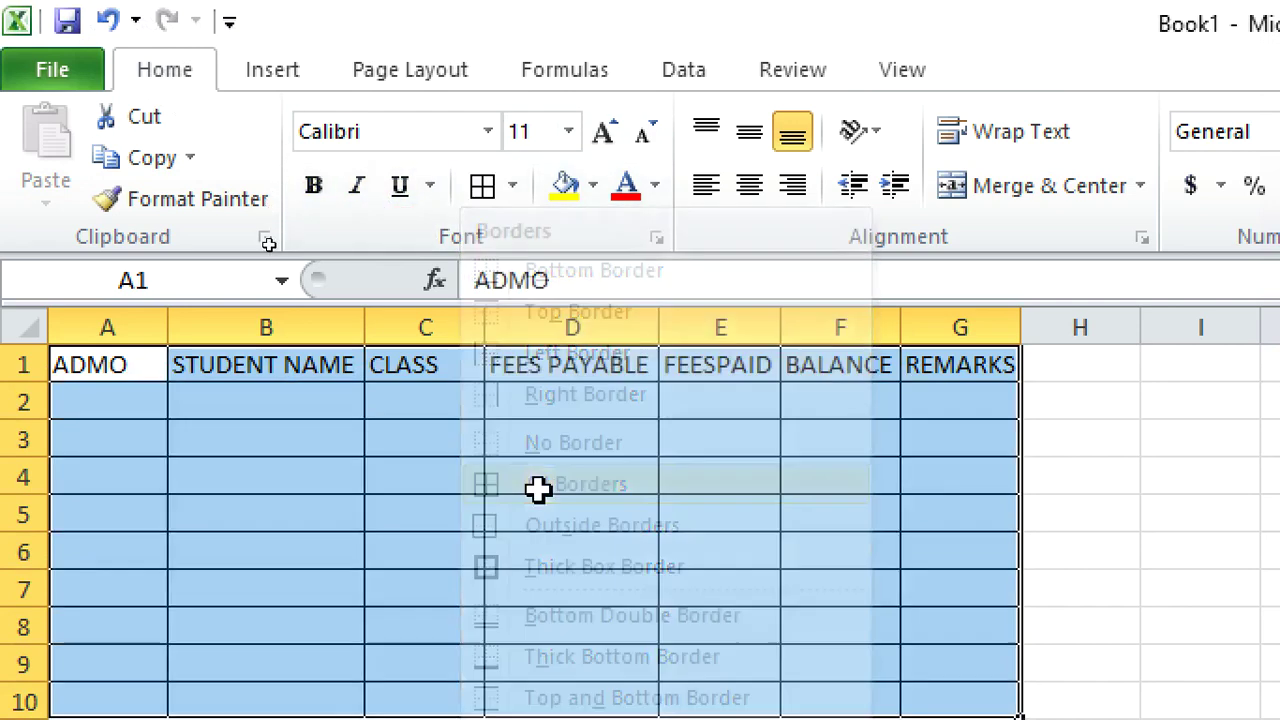
left_click(712, 632)
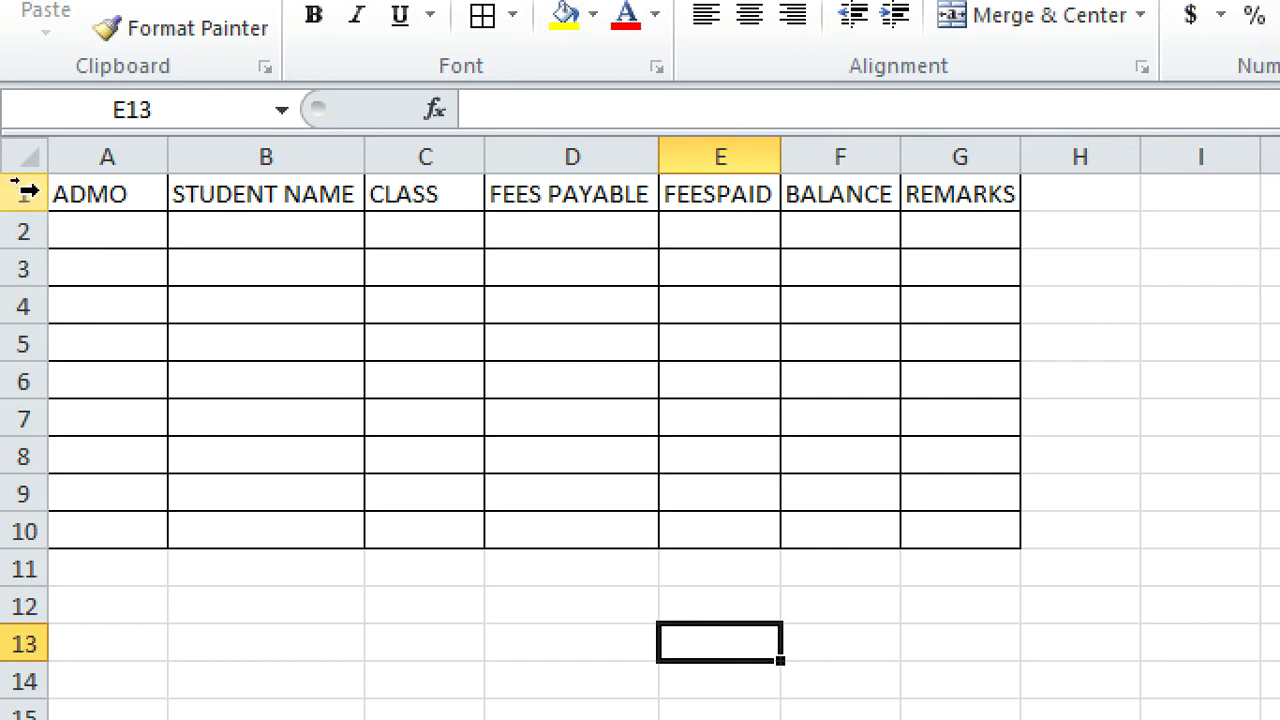
- Insert a blank row above the header row, then select A1:G1
right_click(25, 191)
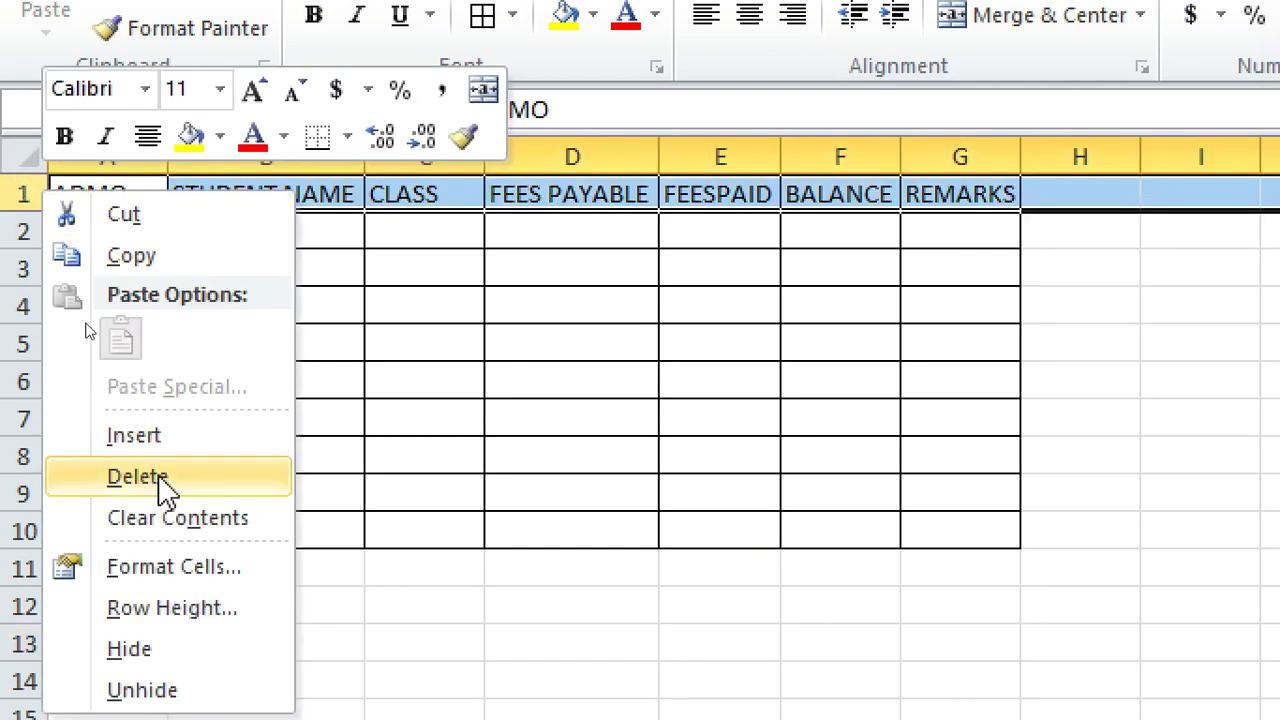
left_click(195, 436)
left_click(297, 414)
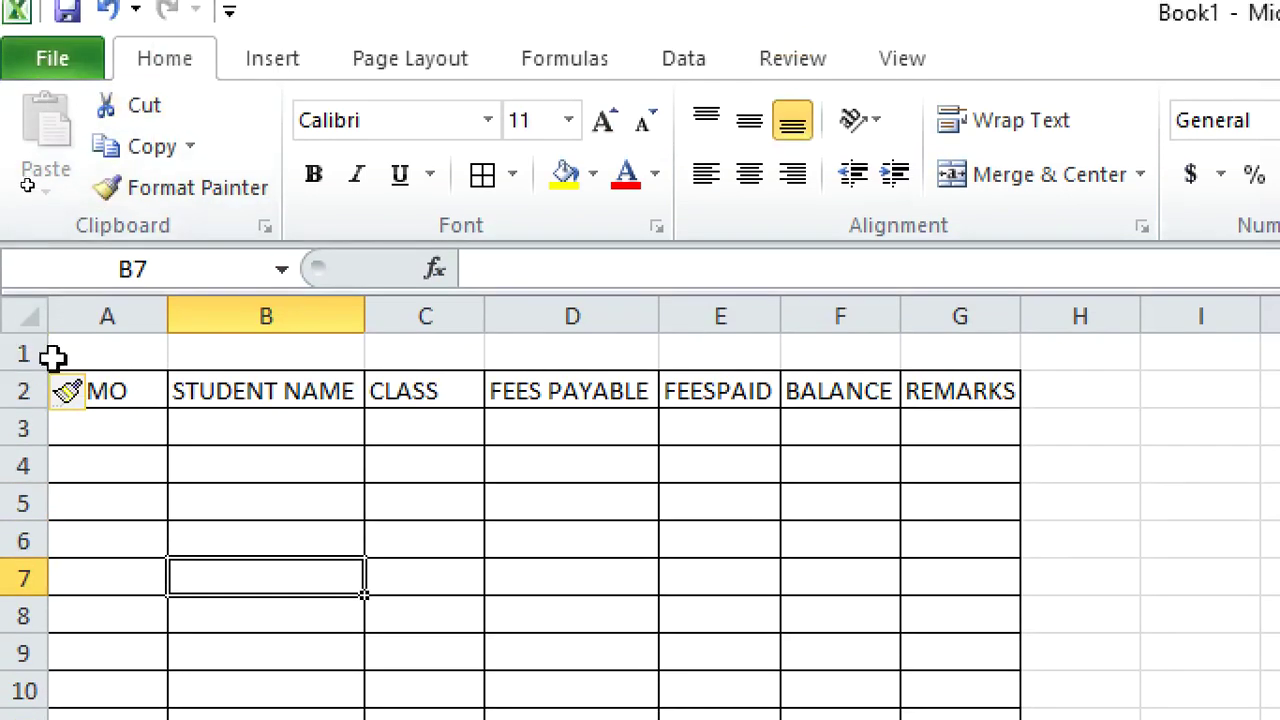
left_click_drag(80, 354, 946, 356)
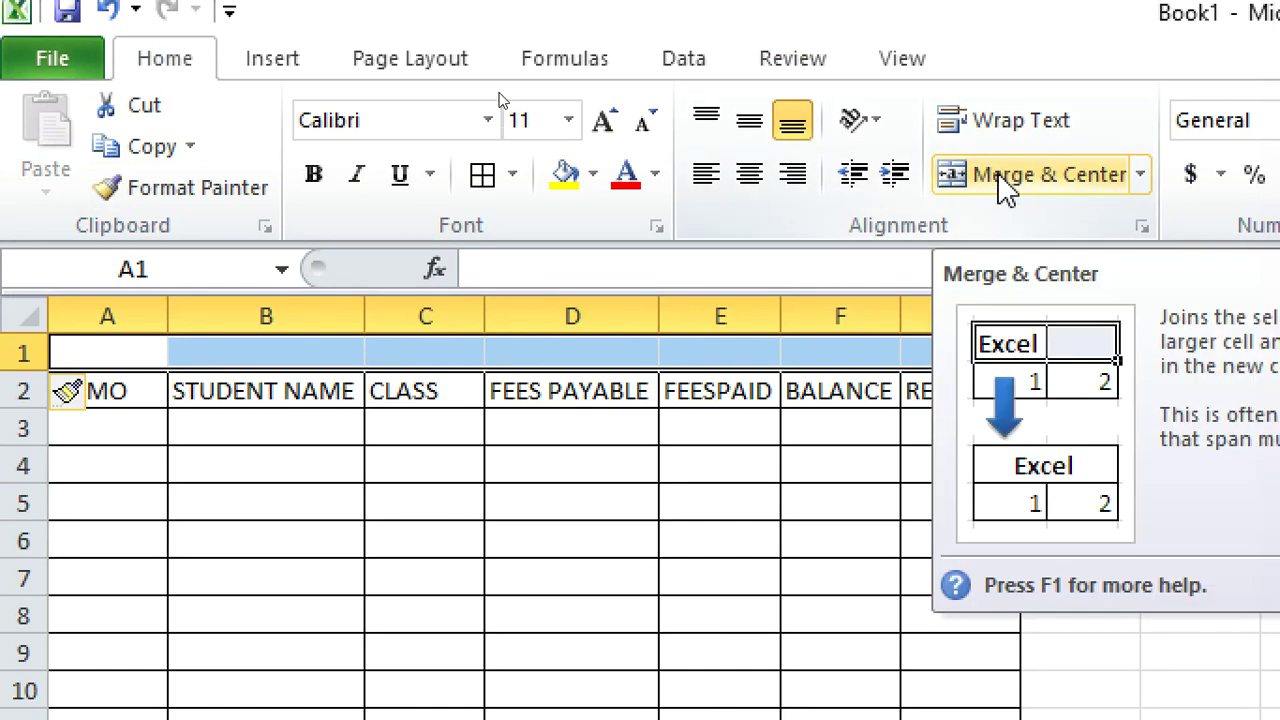
- Merge and center A1:G1 and type 'MAJI MATAMU HIGH SCHOOL KILIFI COUNTY' as the title
left_click(1005, 185)
left_click(1078, 540)
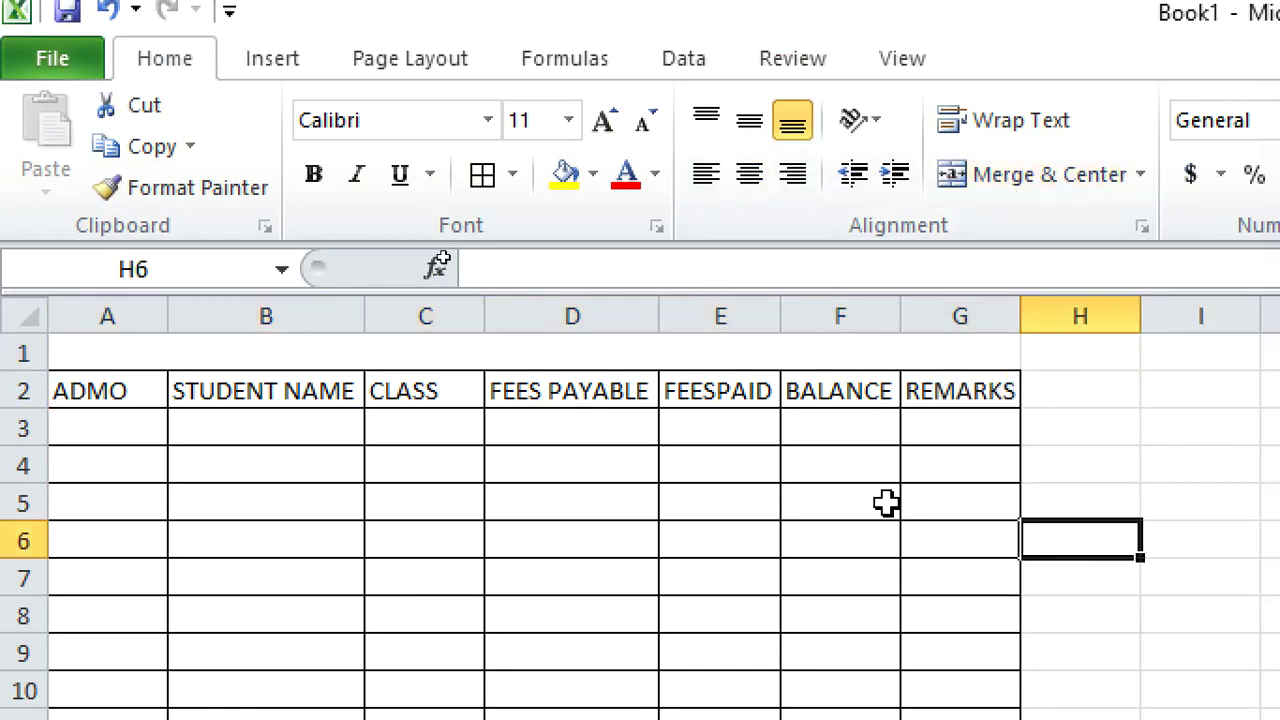
left_click(600, 353)
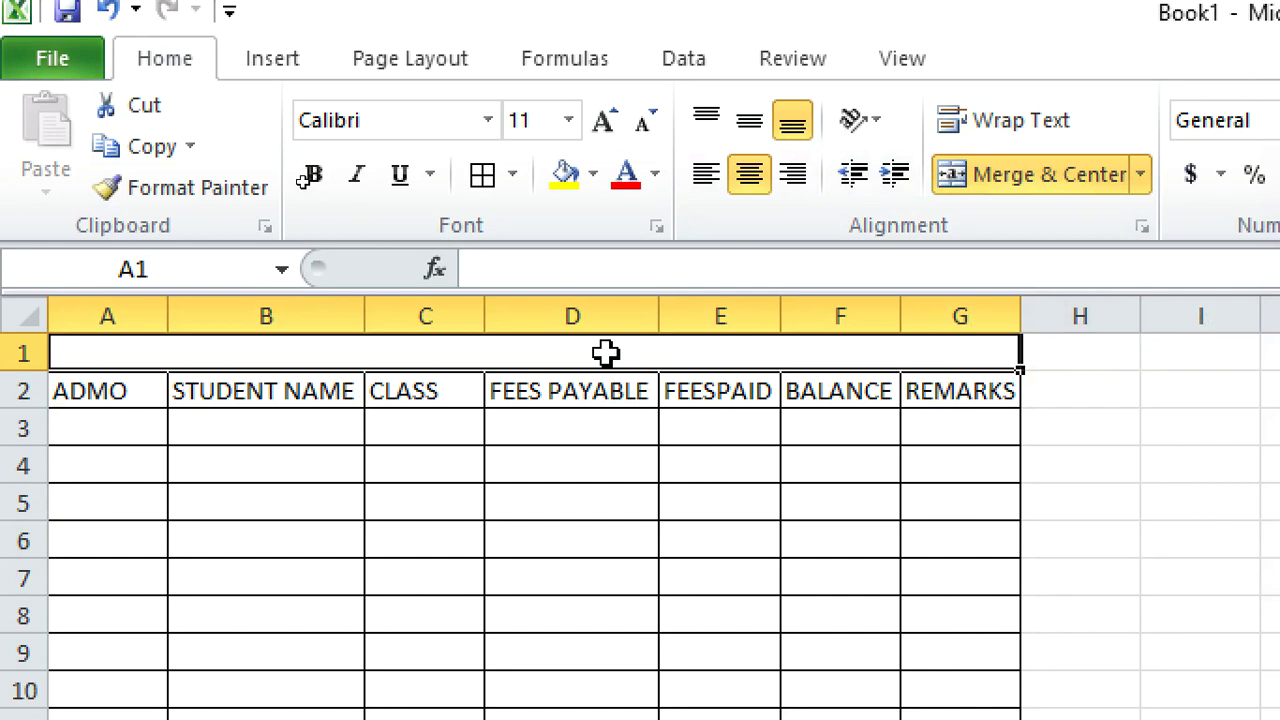
type("MAJ")
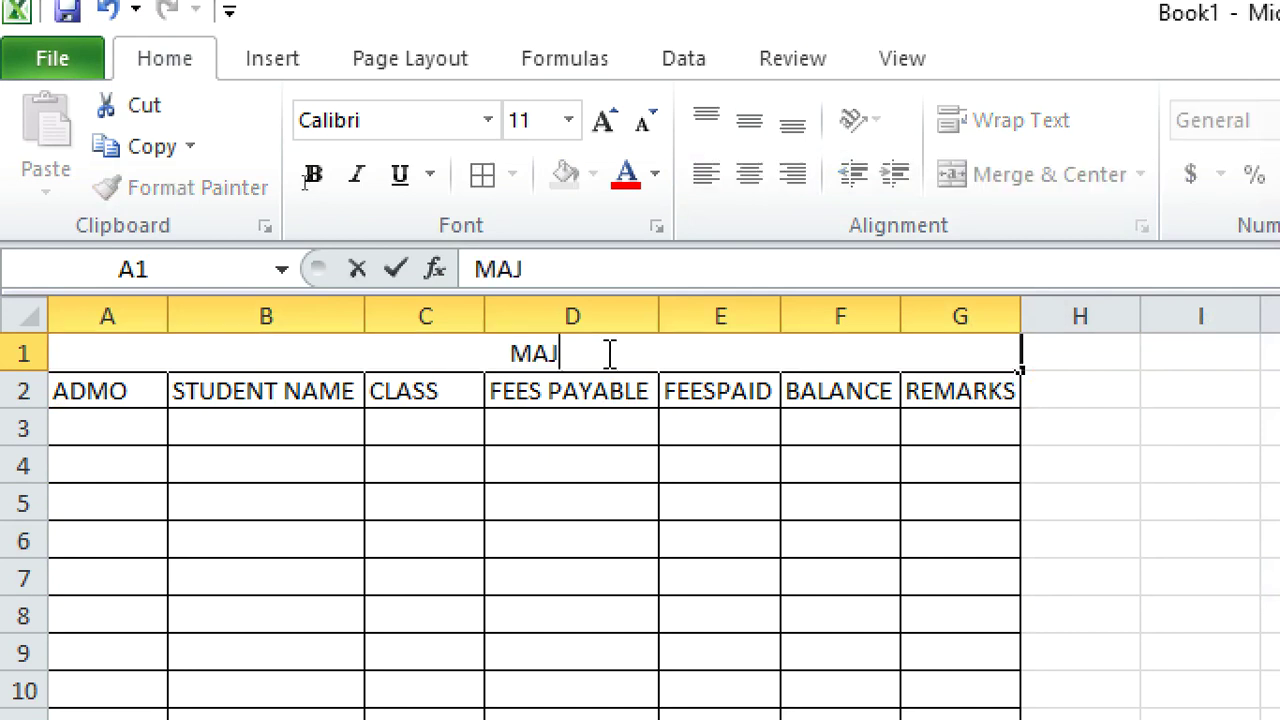
type("I MATAM")
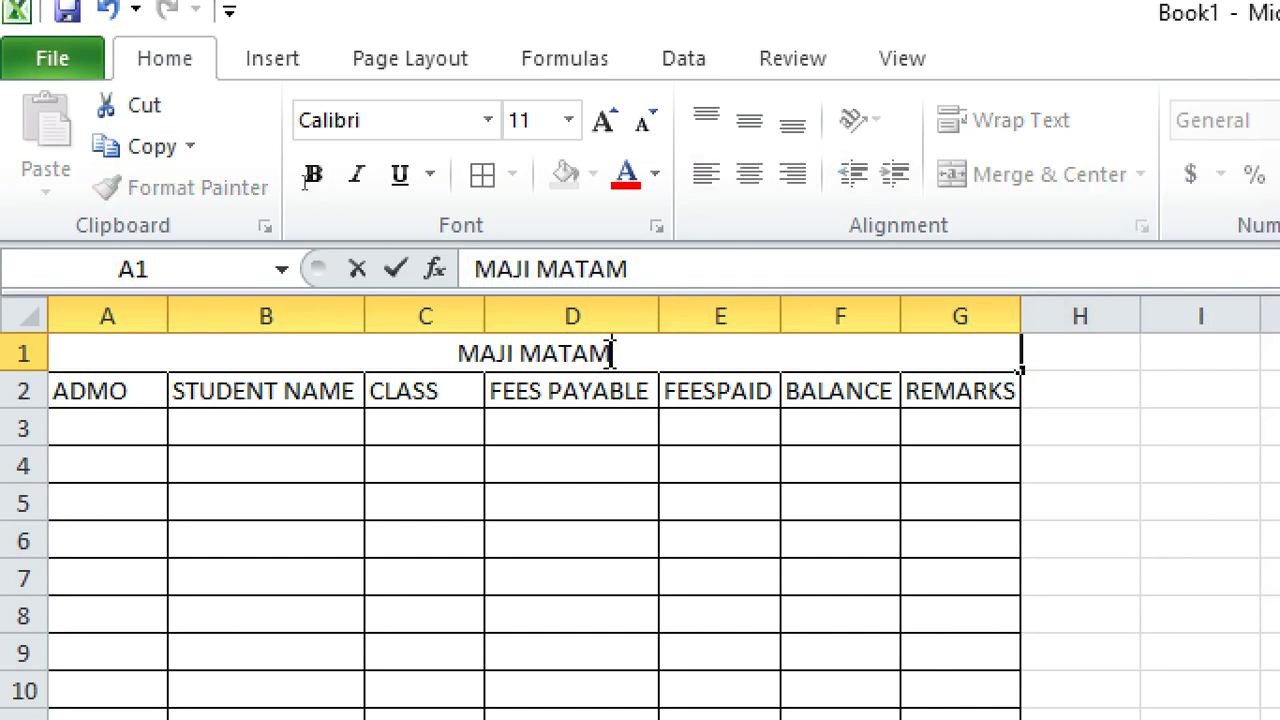
type("U HIGH")
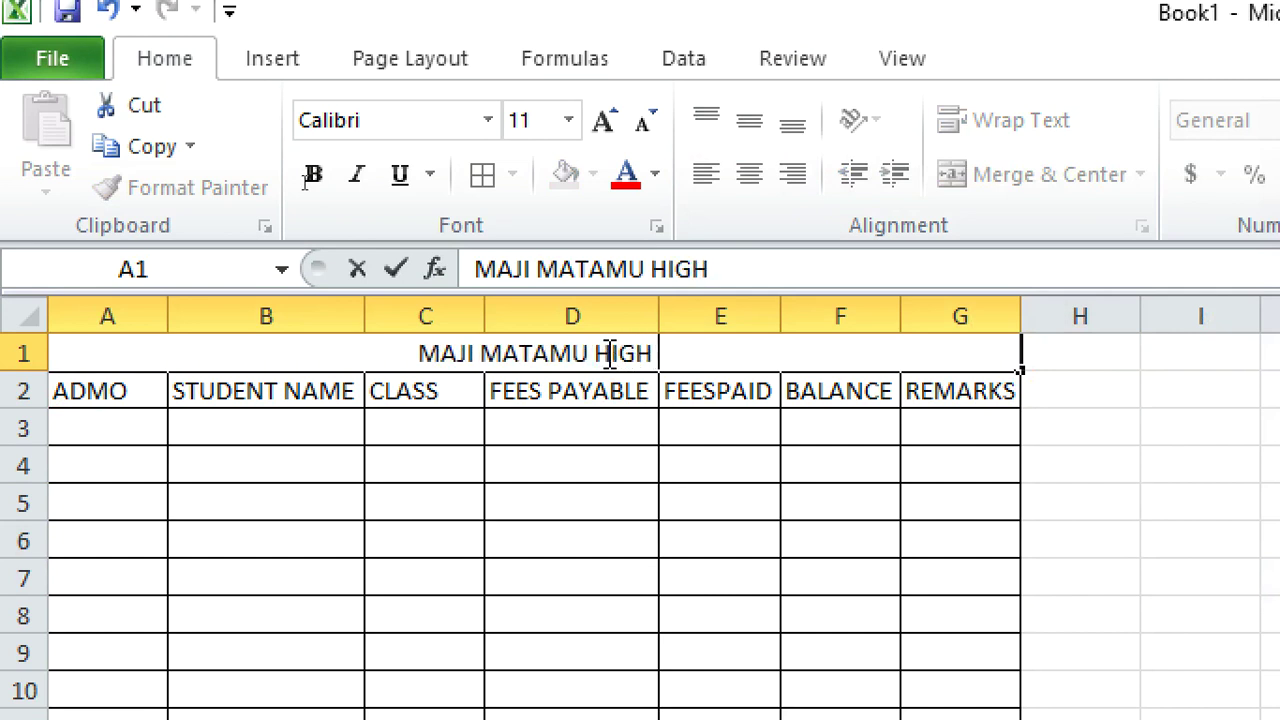
type(" SCHOOL KILI")
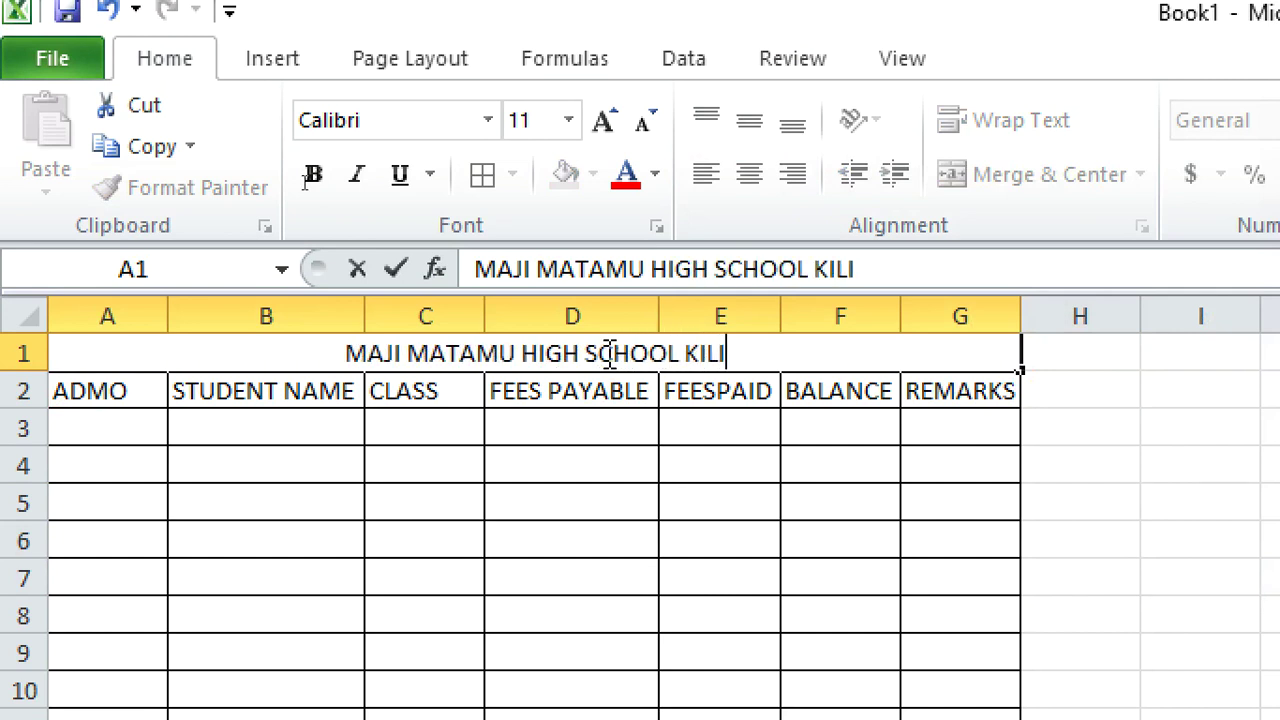
type("FI COUNTY")
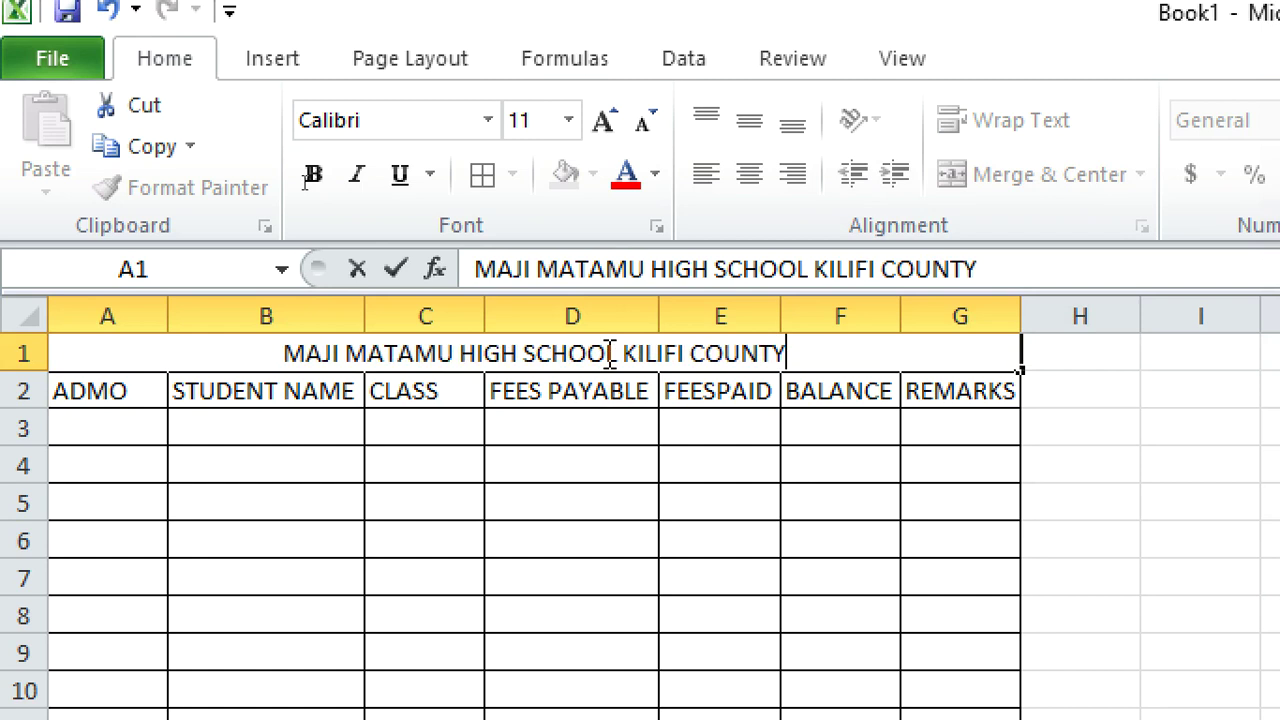
- Format the merged school title in A1 as red, bold text
left_click(766, 529)
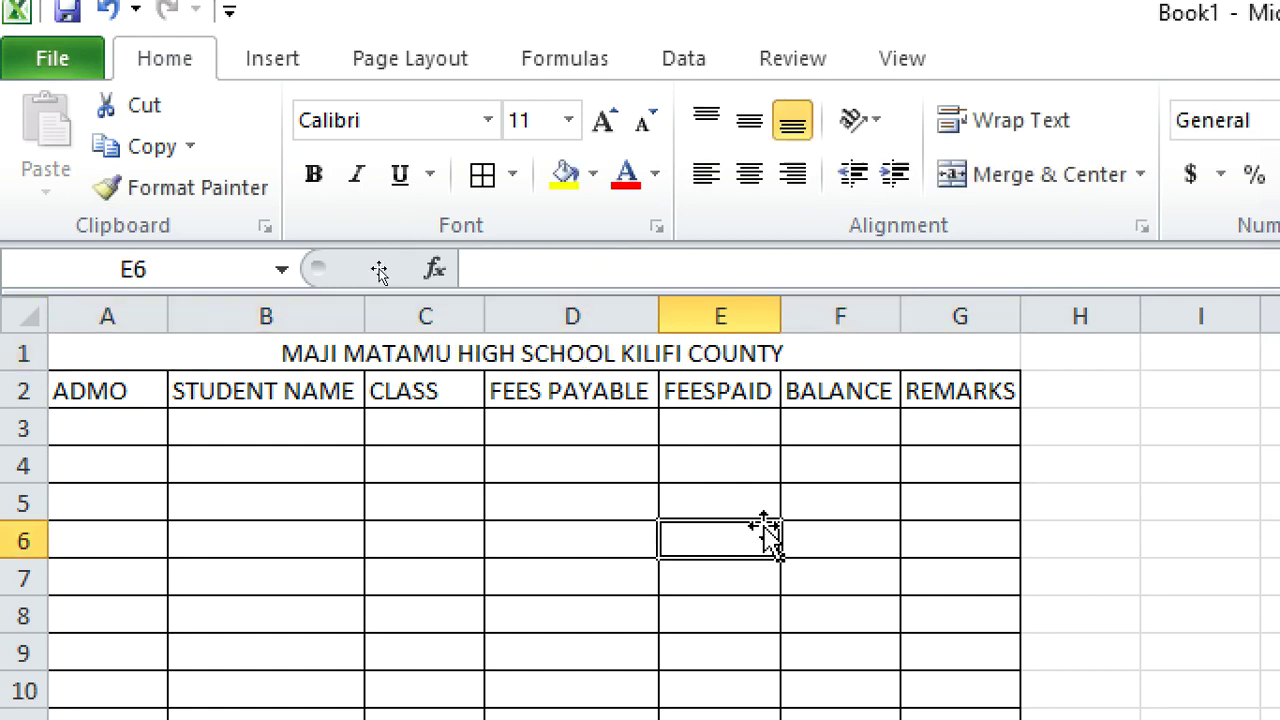
left_click(372, 360)
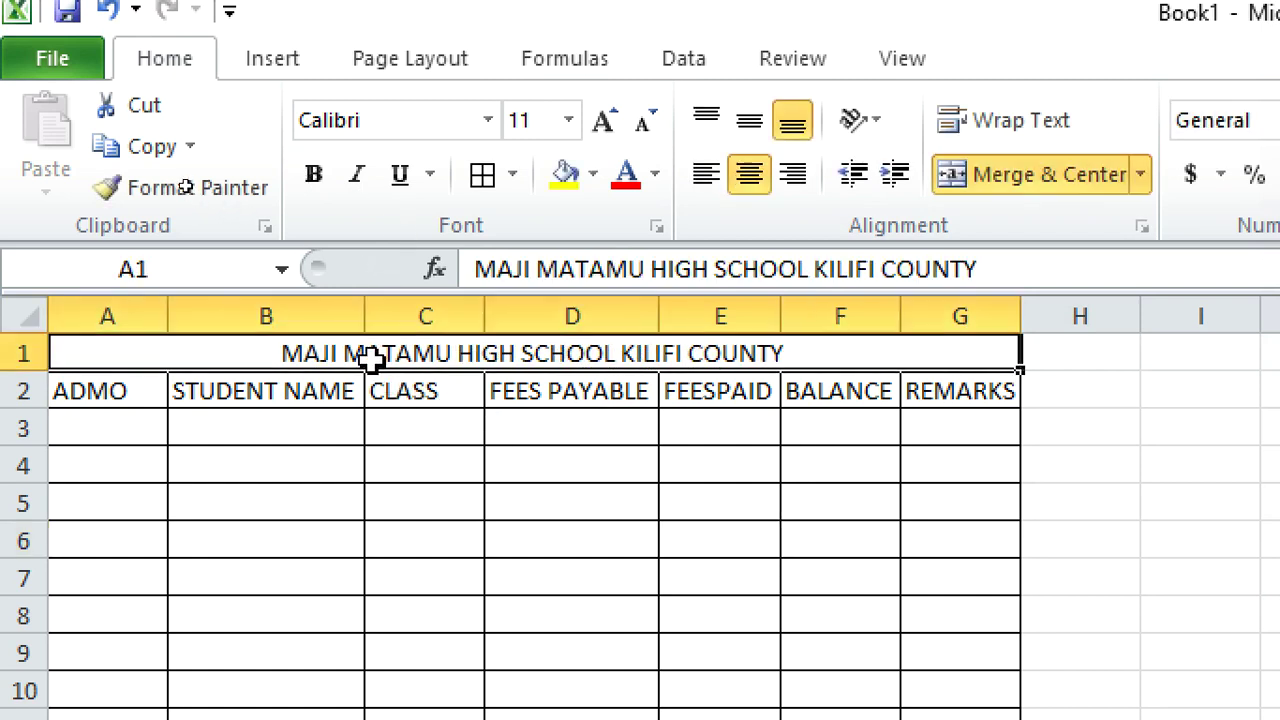
left_click(626, 178)
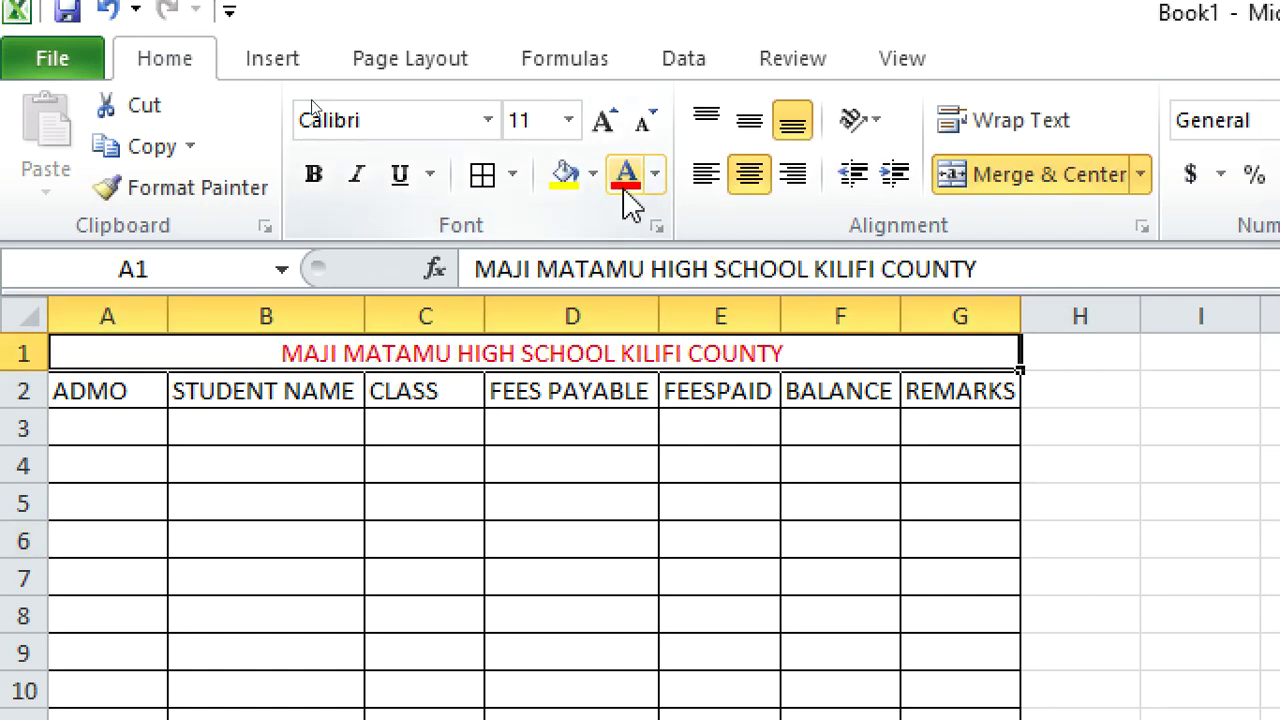
left_click(315, 180)
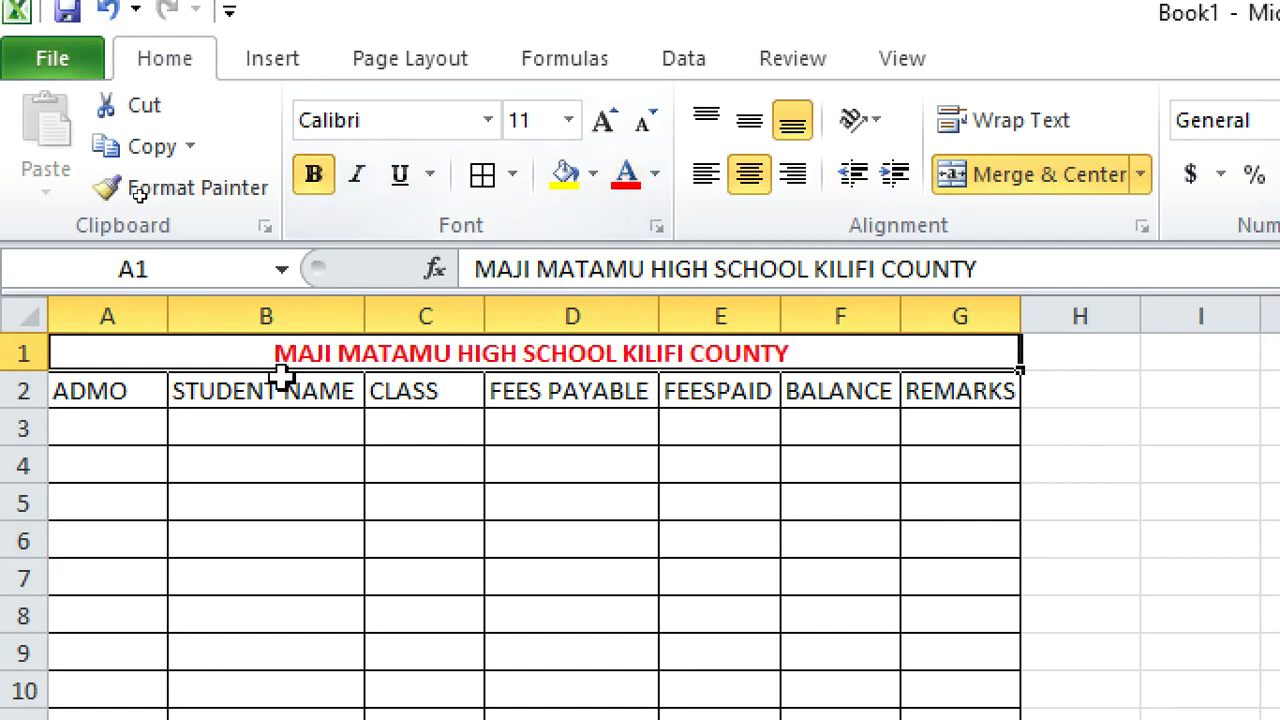
left_click(411, 468)
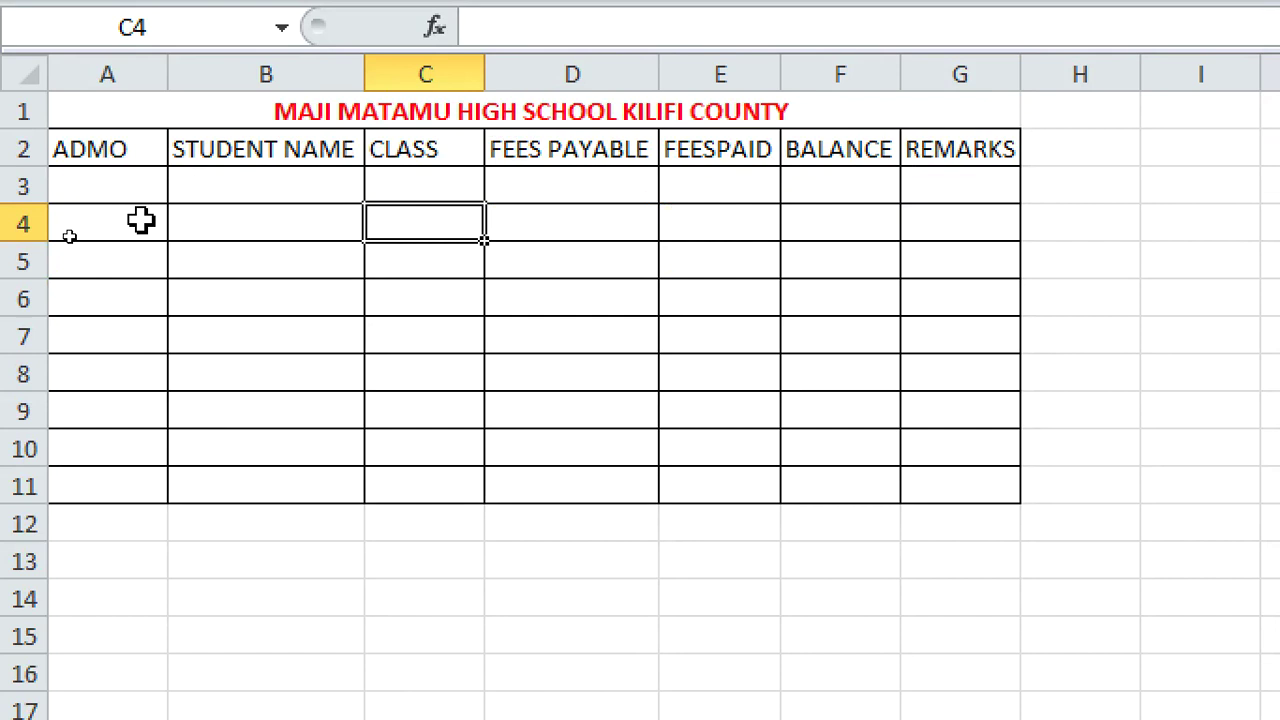
- Enter admission numbers 520, 526, 544, 650 and 850 in A3:A7
left_click(108, 191)
type("5")
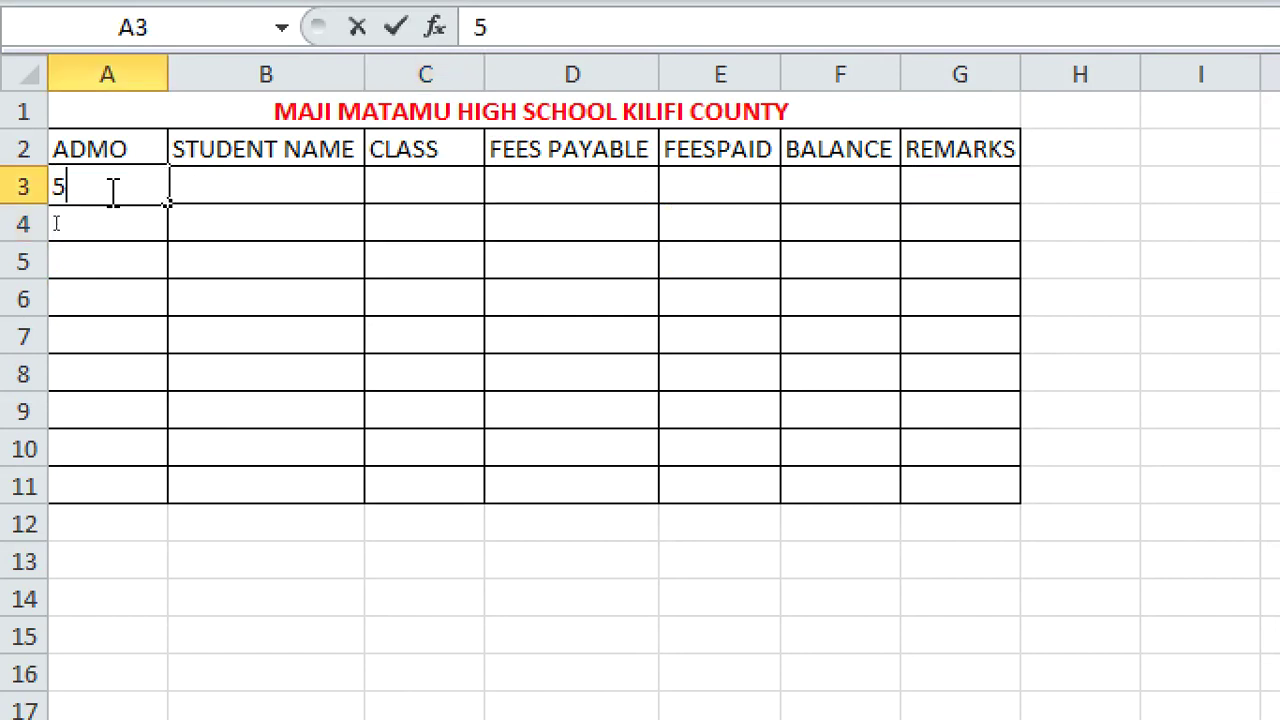
type("20")
key("Return")
type("526")
key("Return")
type("5")
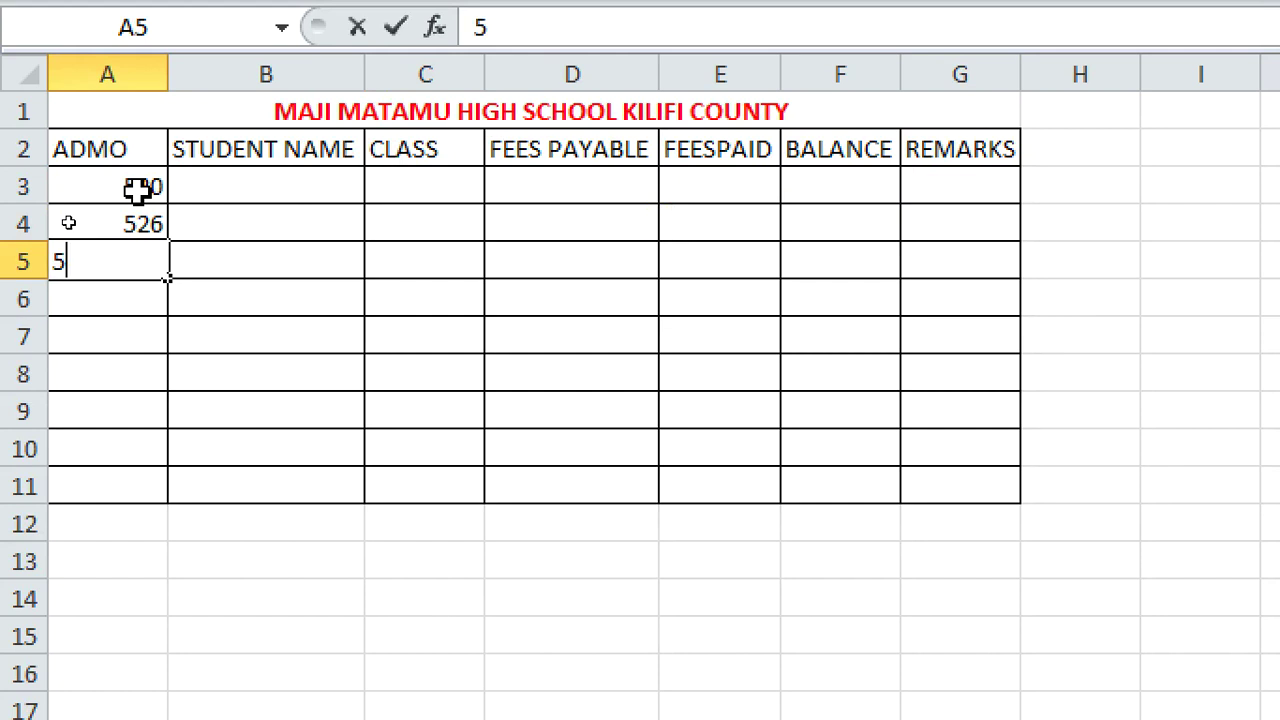
type("44")
key("Return")
type("650")
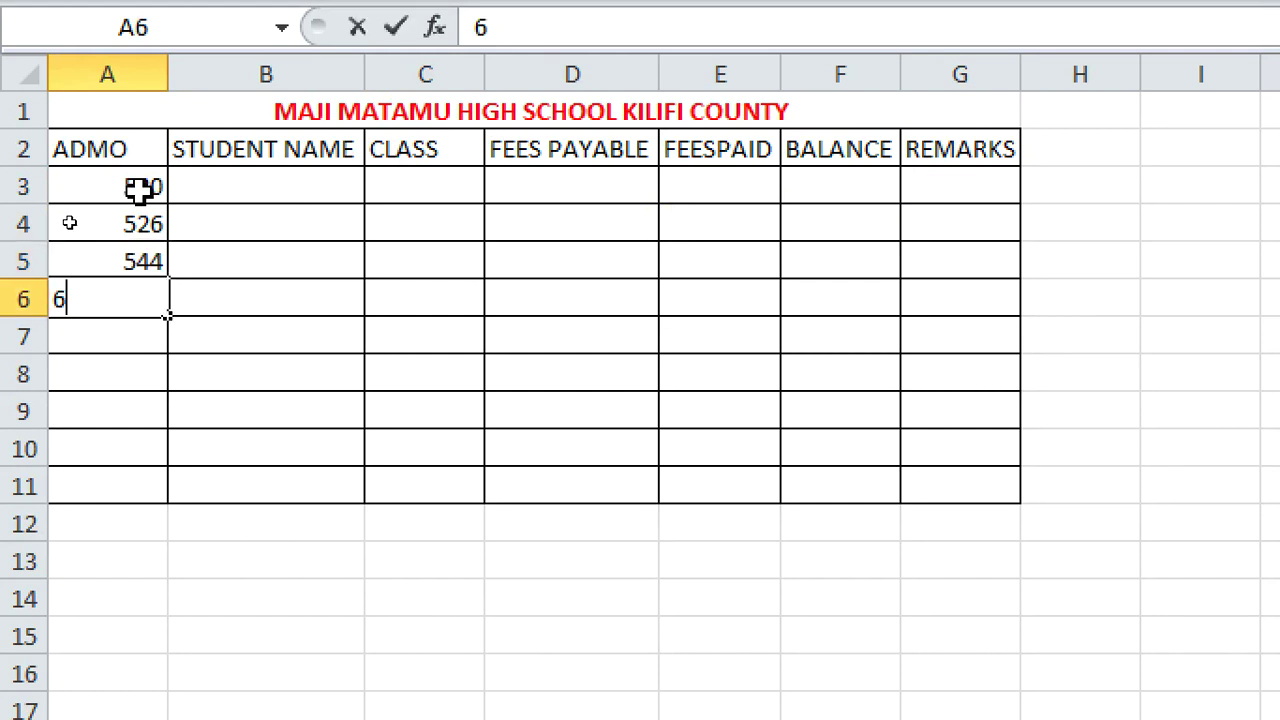
key("Return")
type("850")
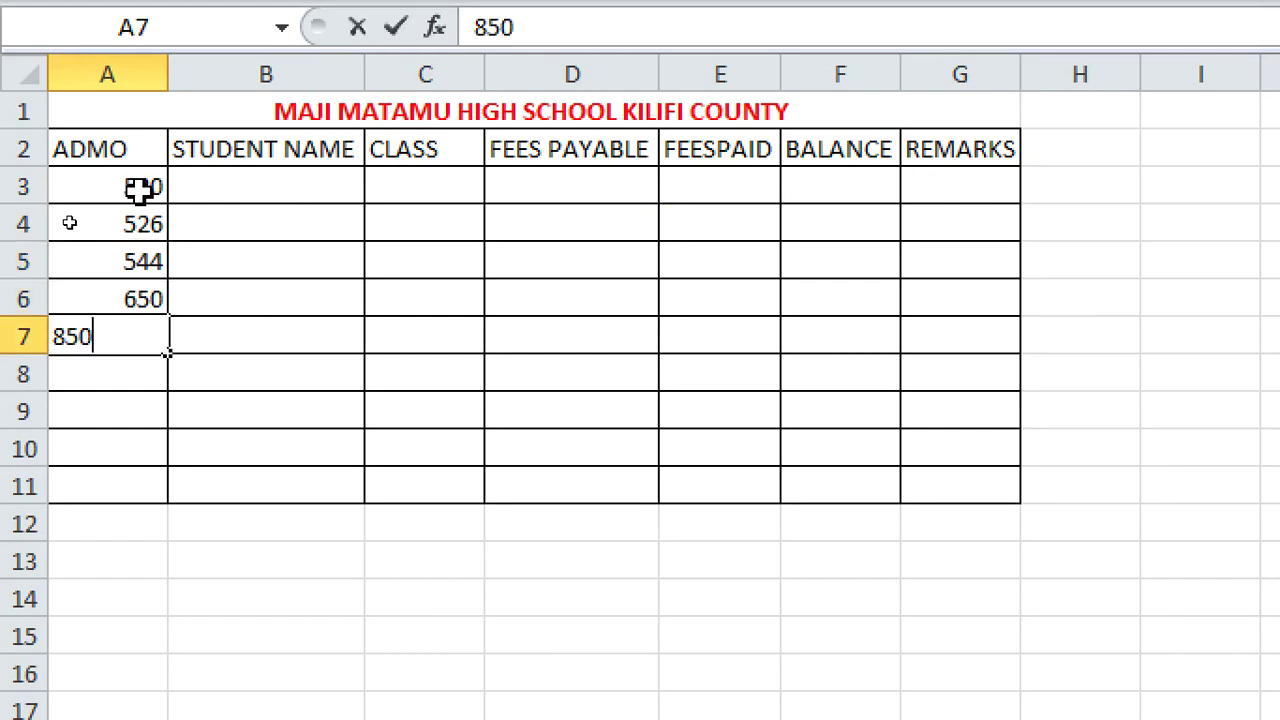
key("Return")
- Enter 740, 1000 and 1230 in A8:A10, correct A3 to 560, and enter 960 in A11
type("740")
key("Return")
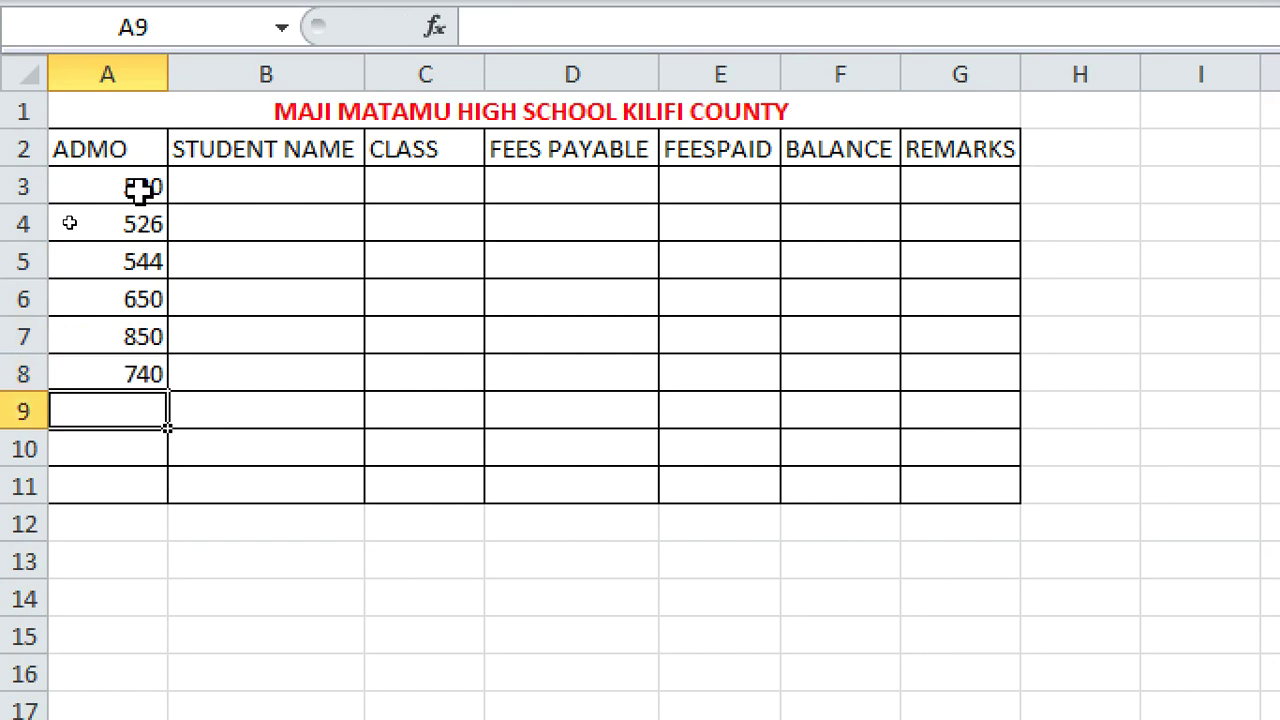
type("1000")
key("Return")
type("1230")
left_click(140, 187)
type("560")
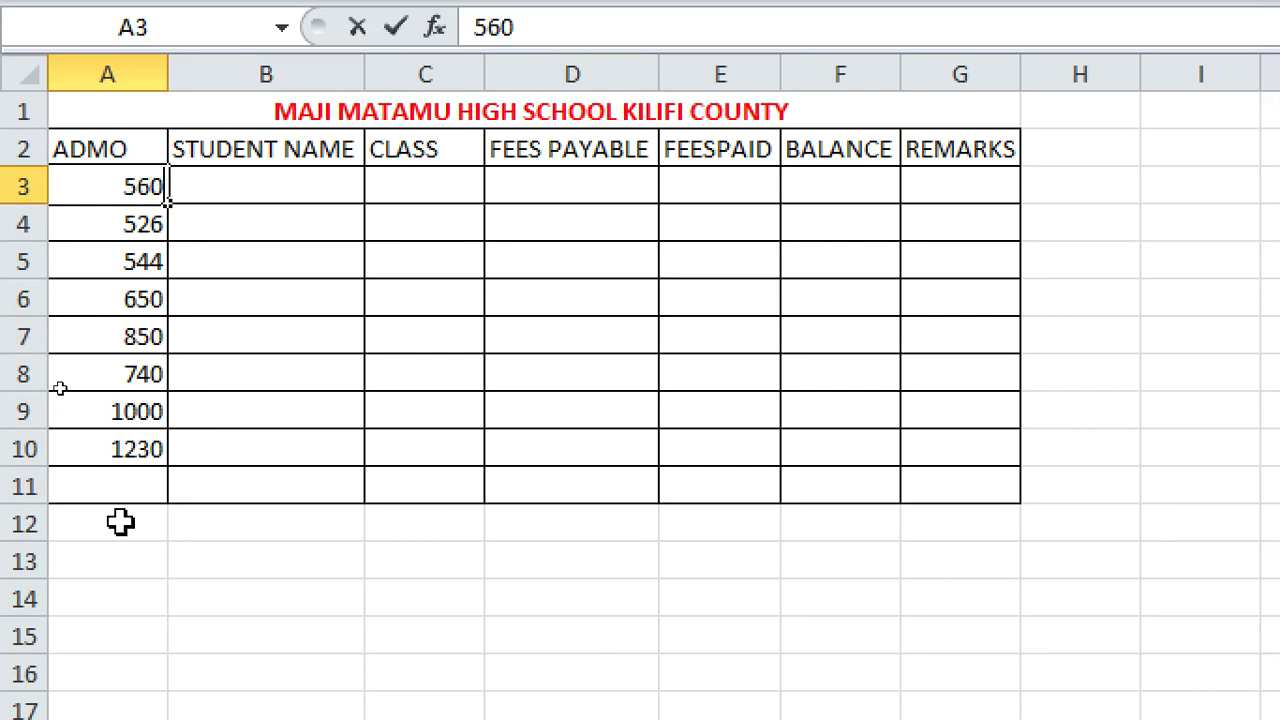
left_click(128, 490)
type("960")
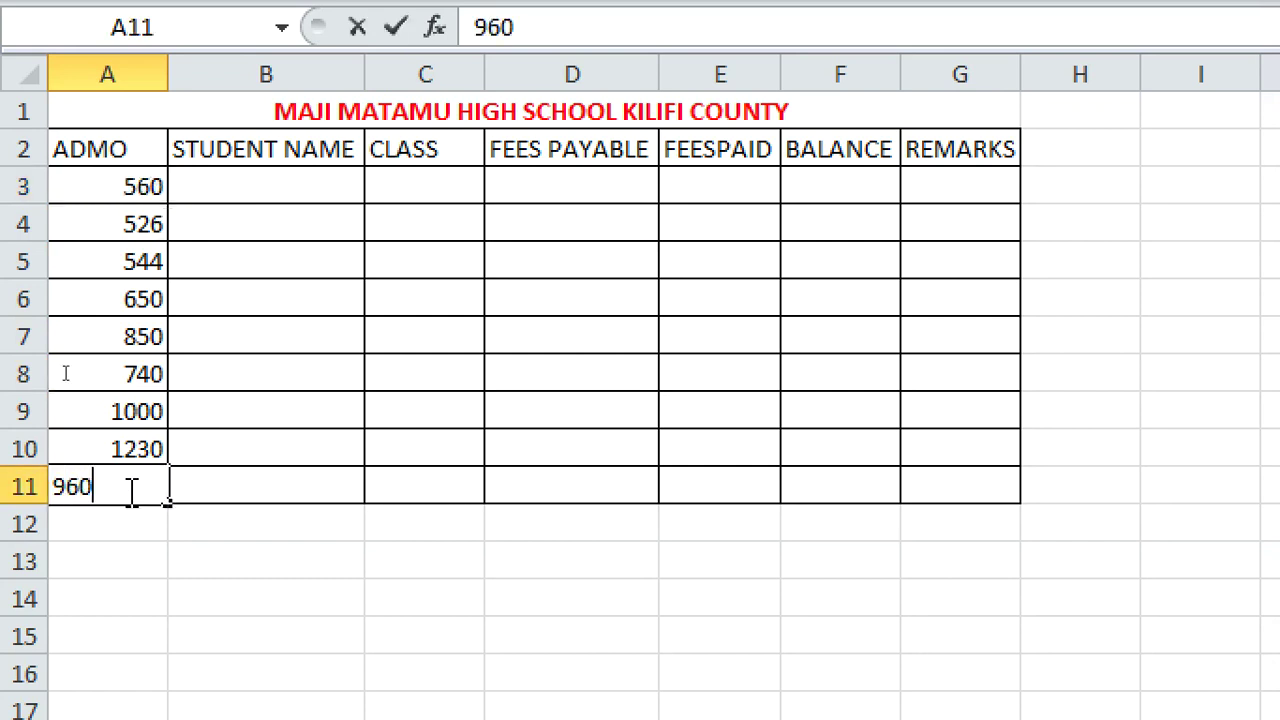
left_click(331, 363)
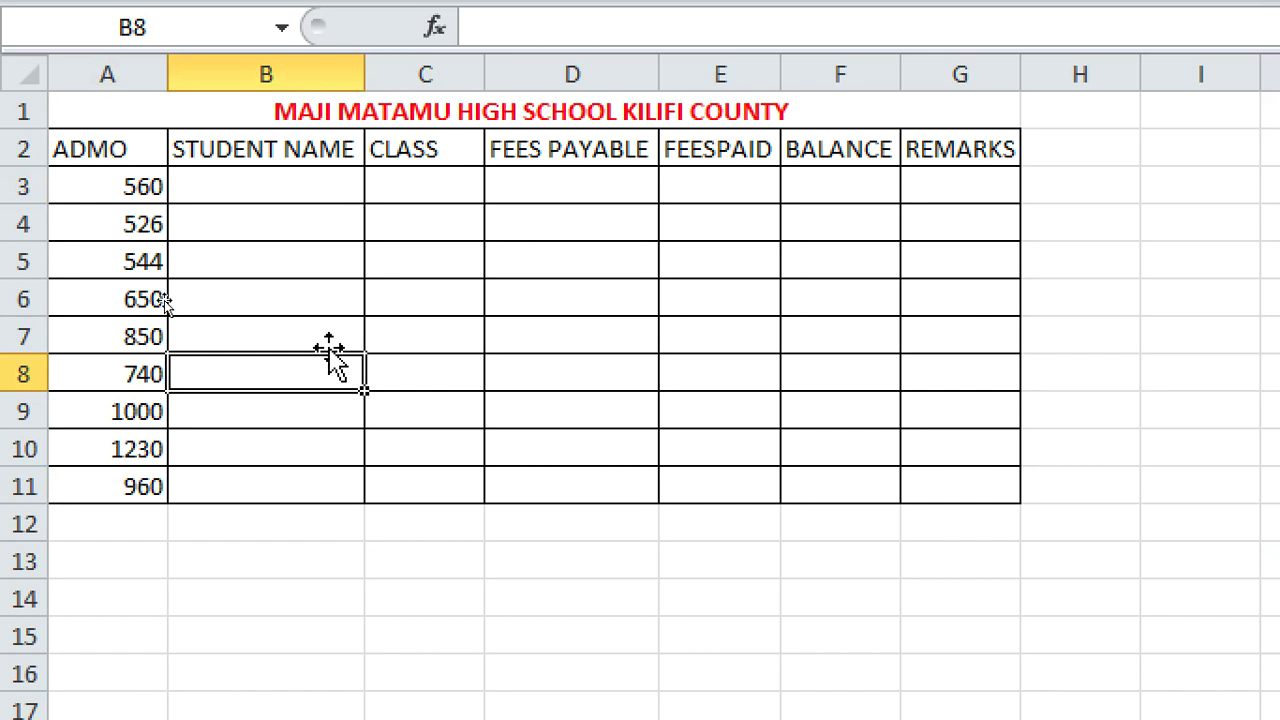
left_click(285, 195)
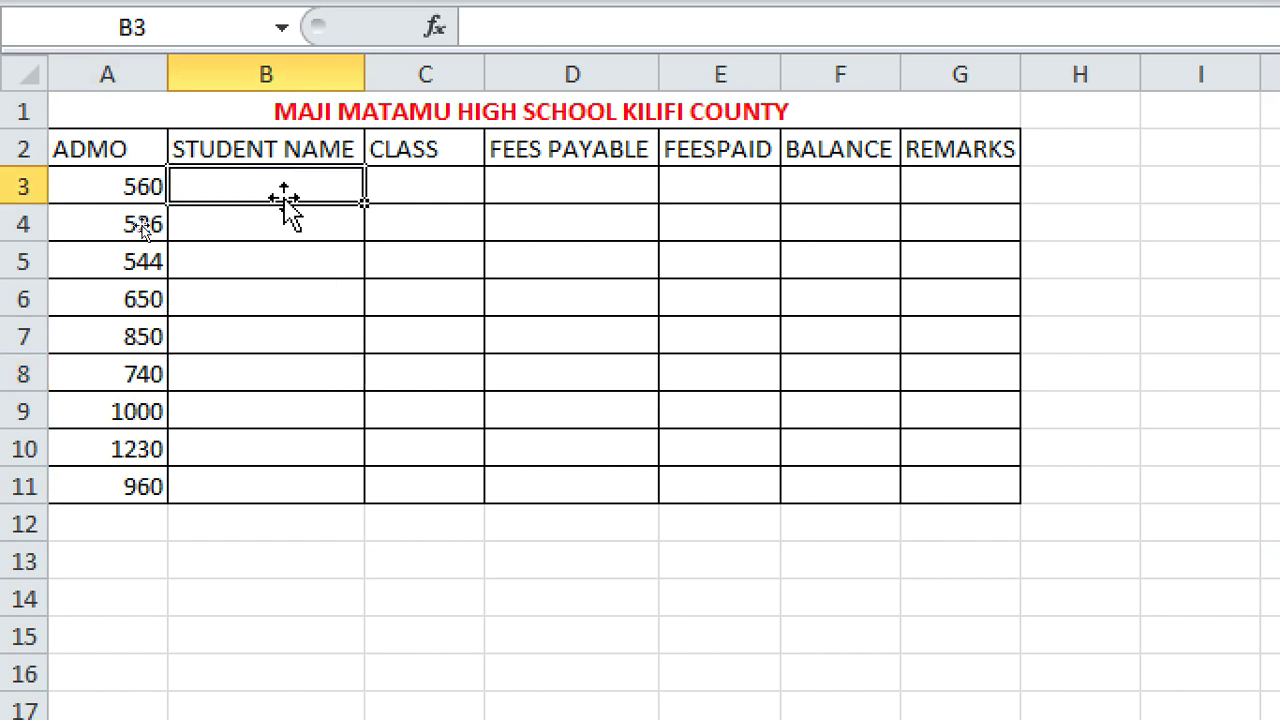
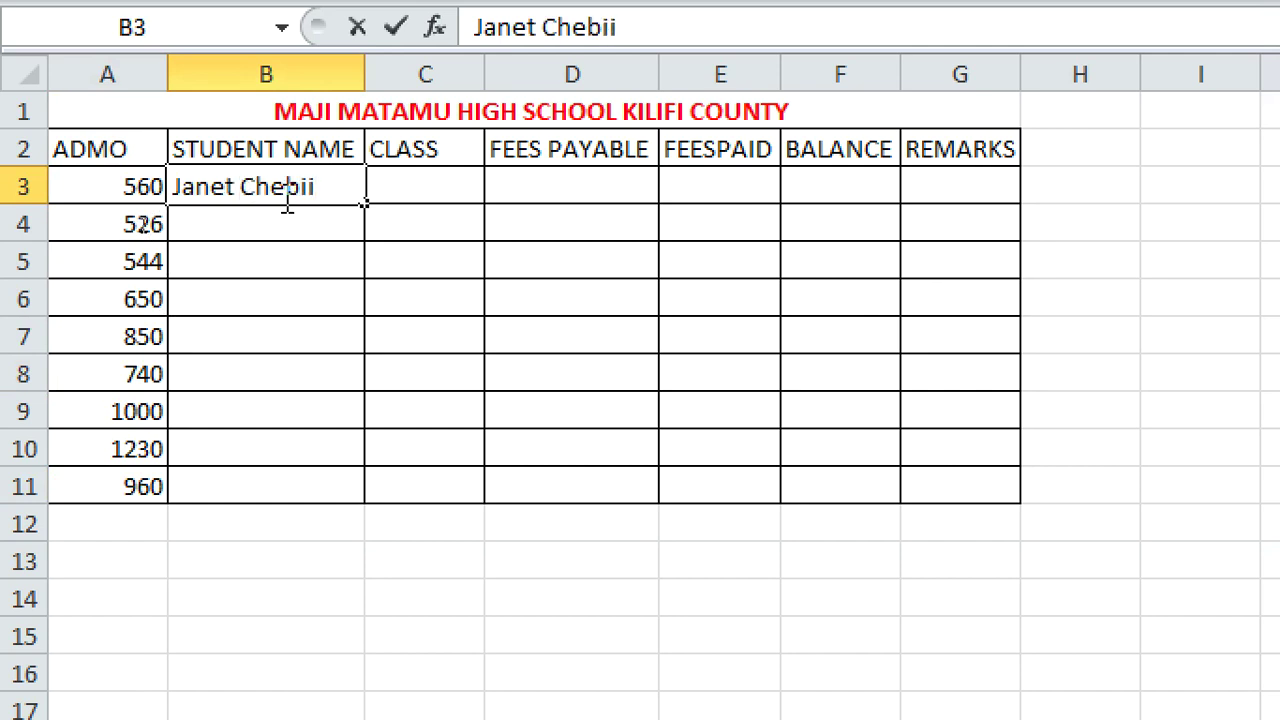
key("Return")
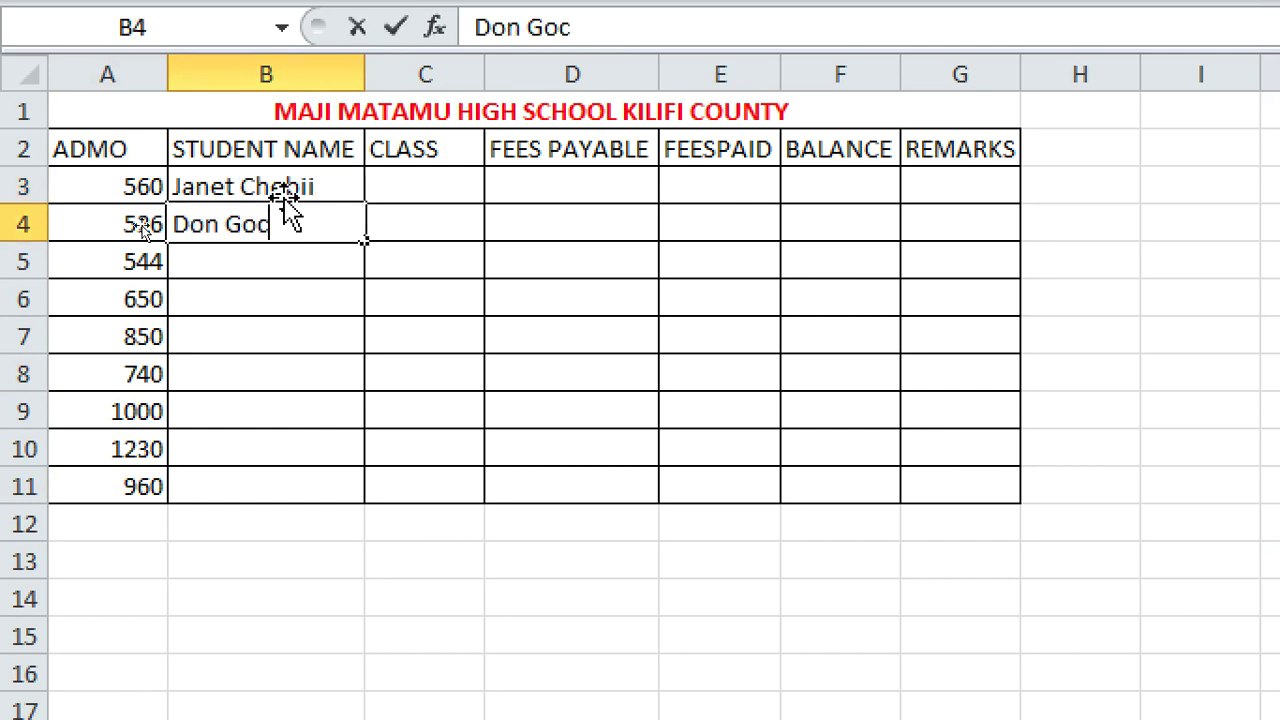
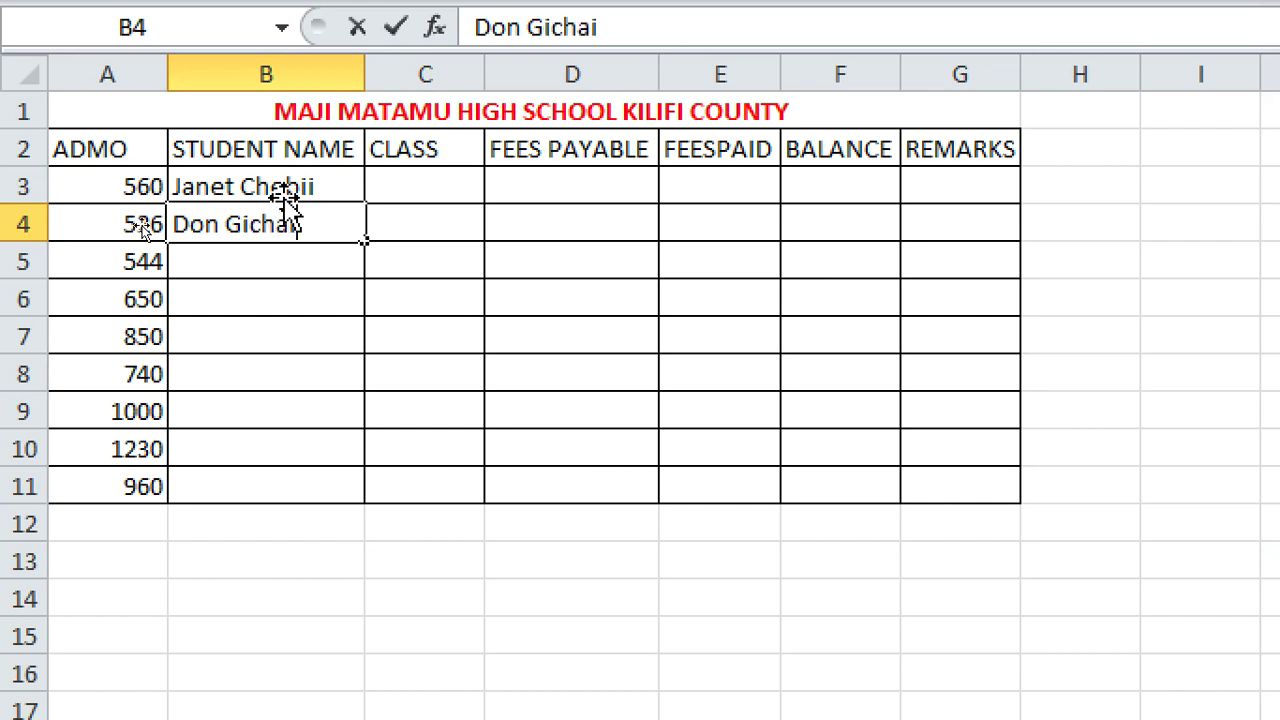
key("Return")
key("Return")
type("A")
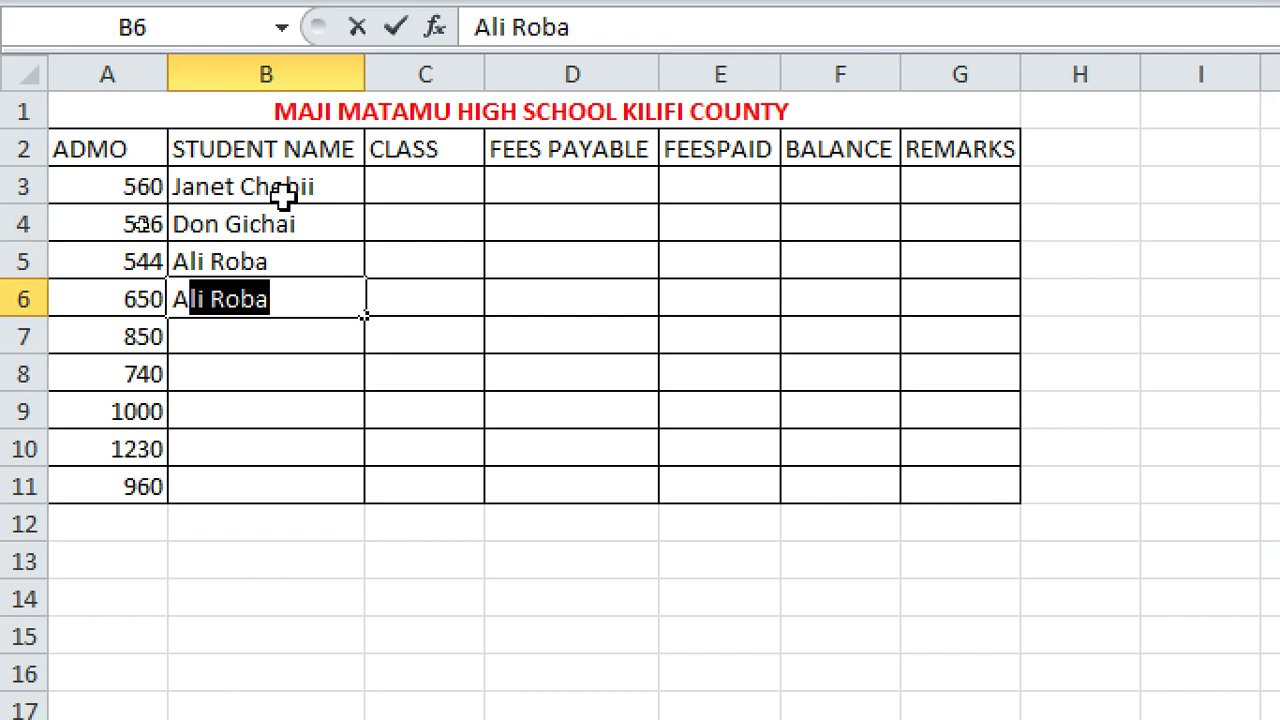
type("bdi")
key("Up")
type("kal")
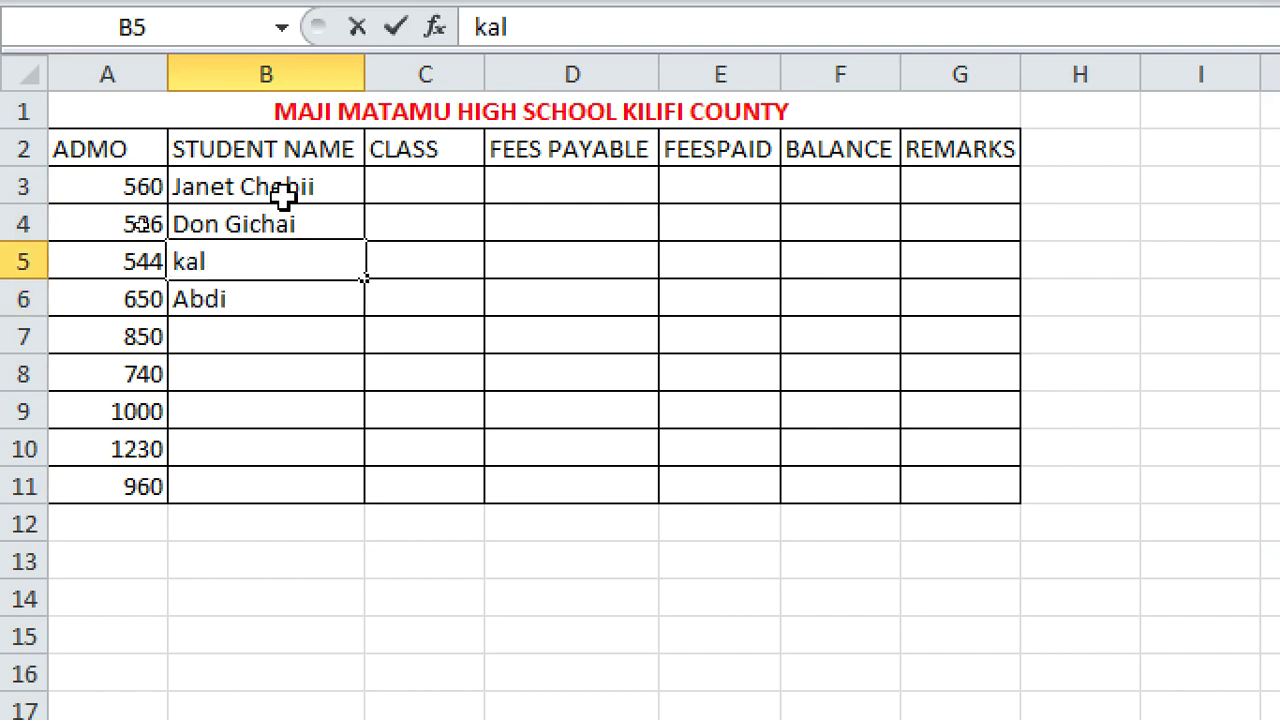
key("BackSpace")
key("BackSpace")
key("BackSpace")
left_click(271, 318)
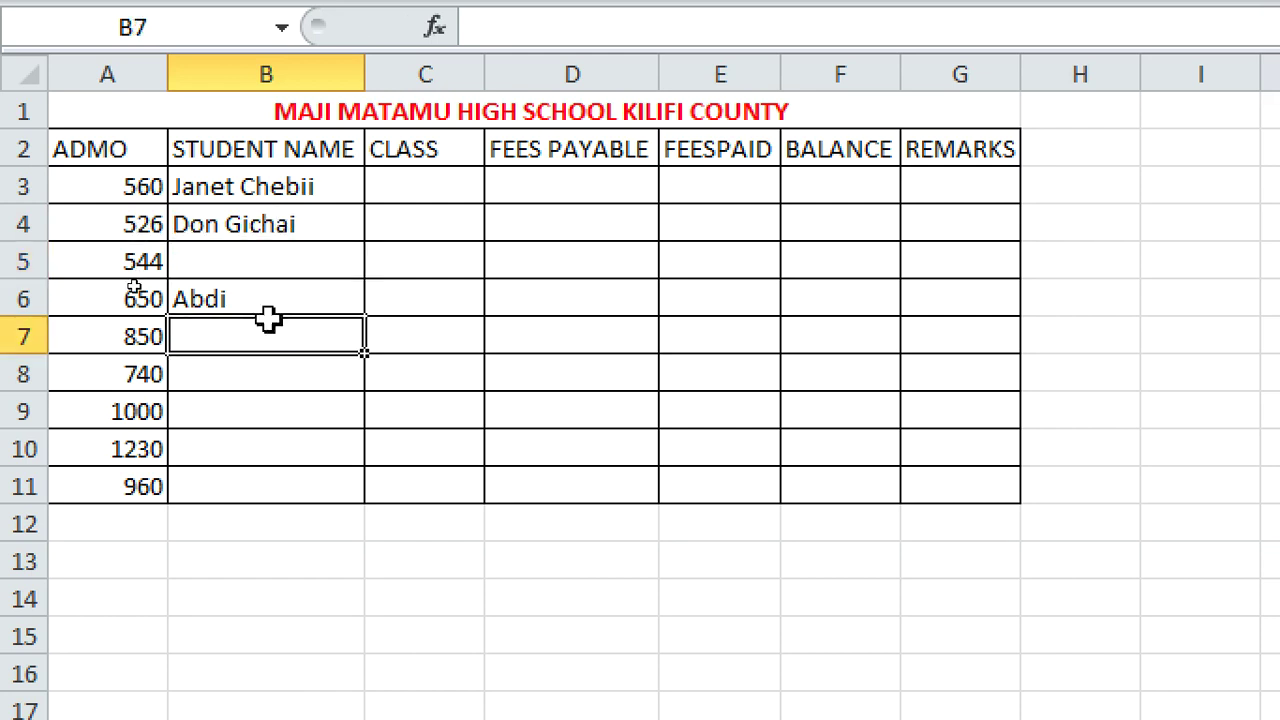
left_click(274, 308)
double_click(278, 308)
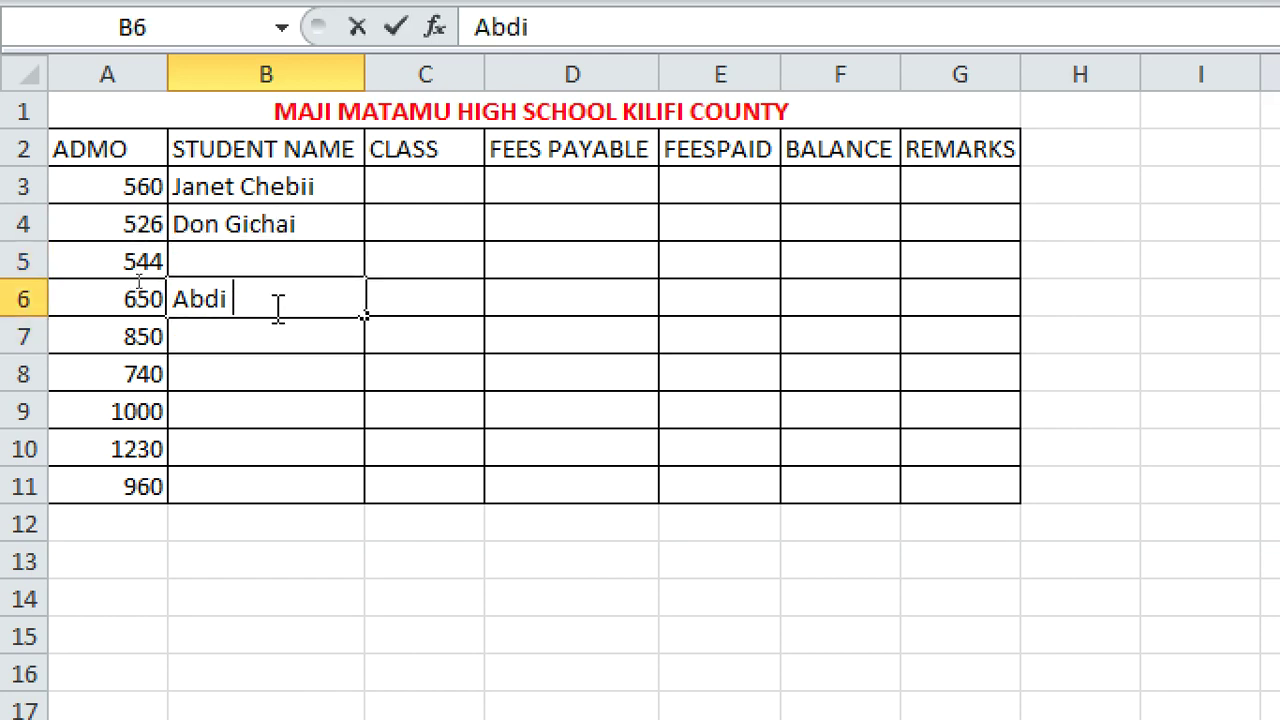
type("Kalim")
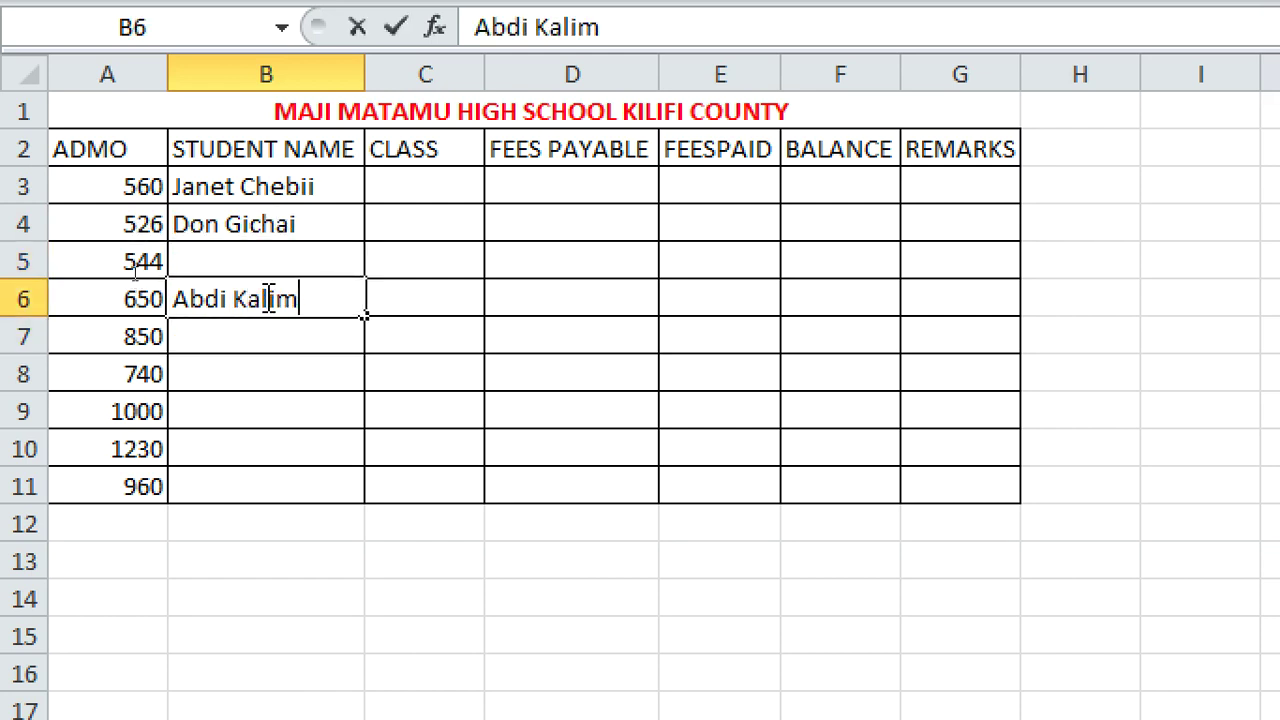
left_click(265, 255)
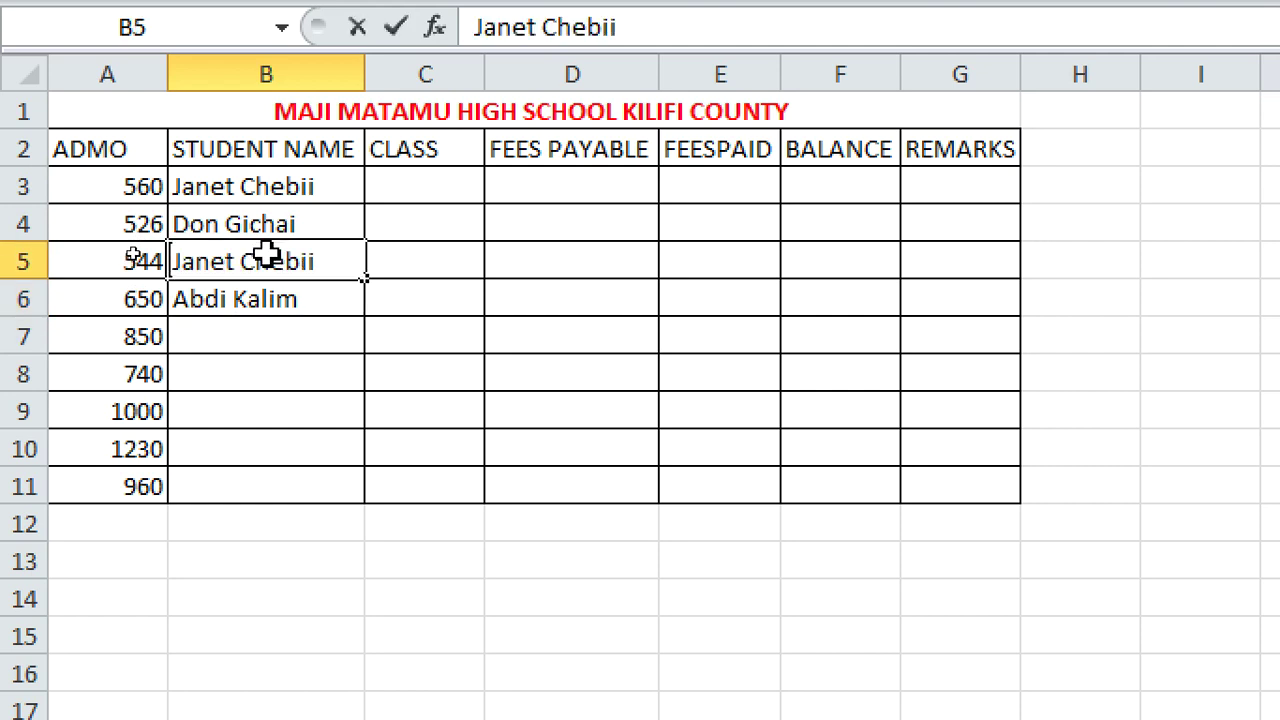
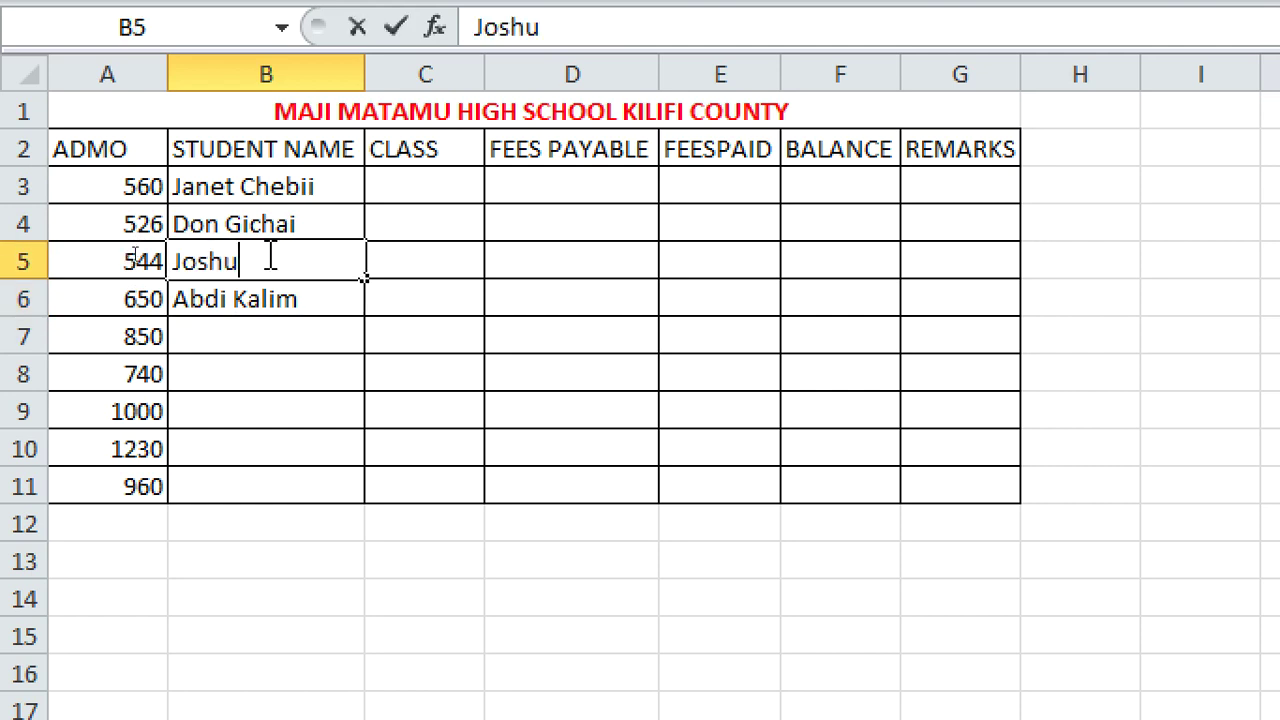
left_click(280, 366)
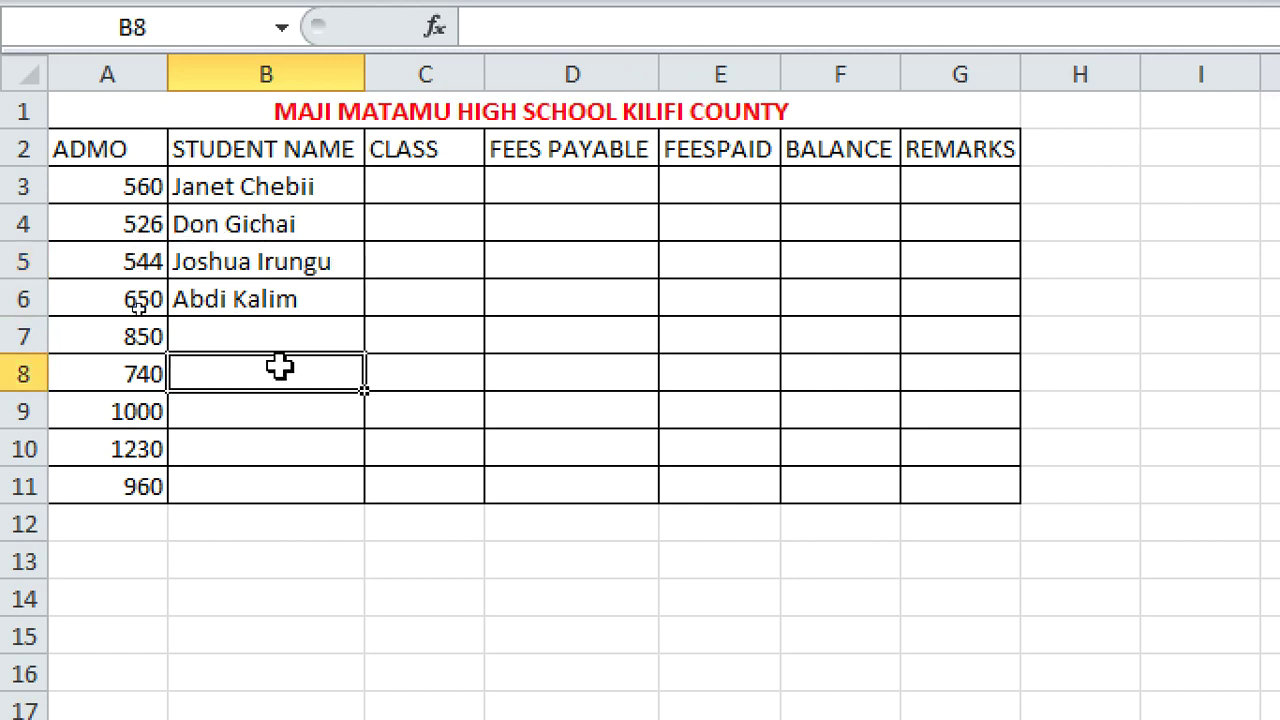
- Recheck the name in B6 and remove a stray letter from it
left_click(242, 338)
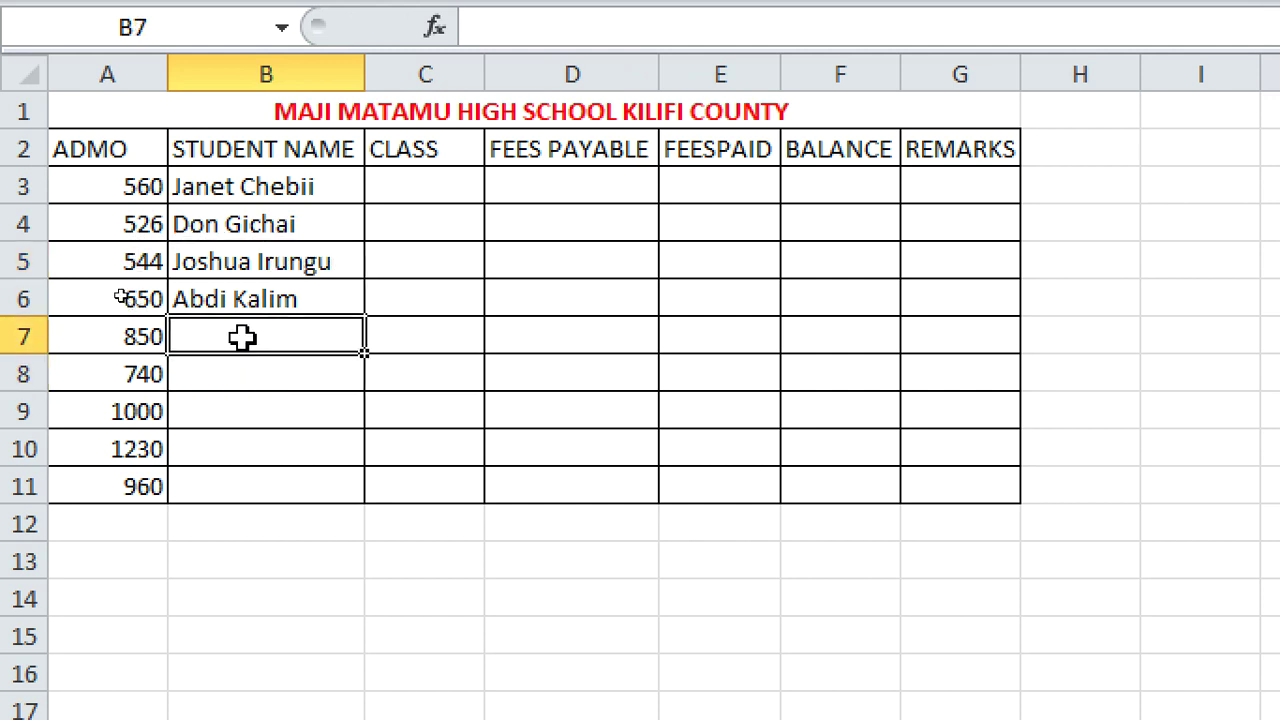
left_click(231, 304)
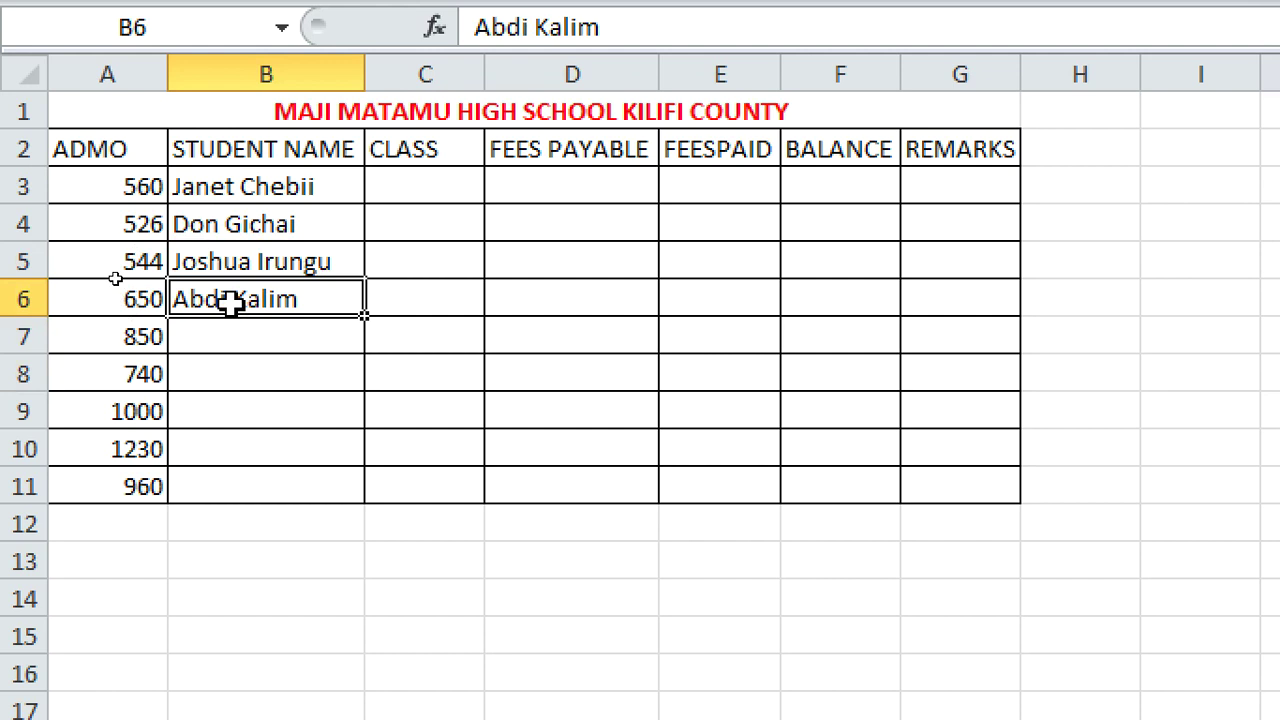
double_click(318, 298)
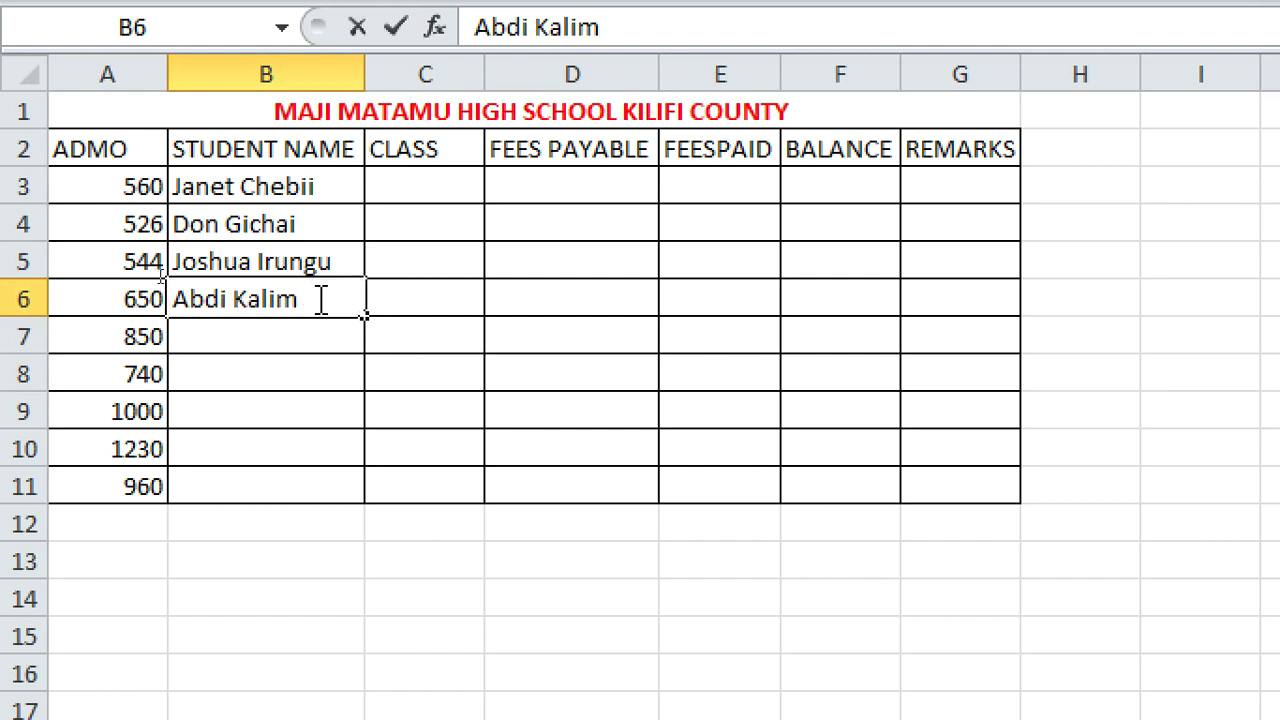
type("j")
key("BackSpace")
left_click_drag(191, 437, 195, 411)
- Lengthen the student name in B5 through the formula bar, fixing a stray letter
left_click(229, 260)
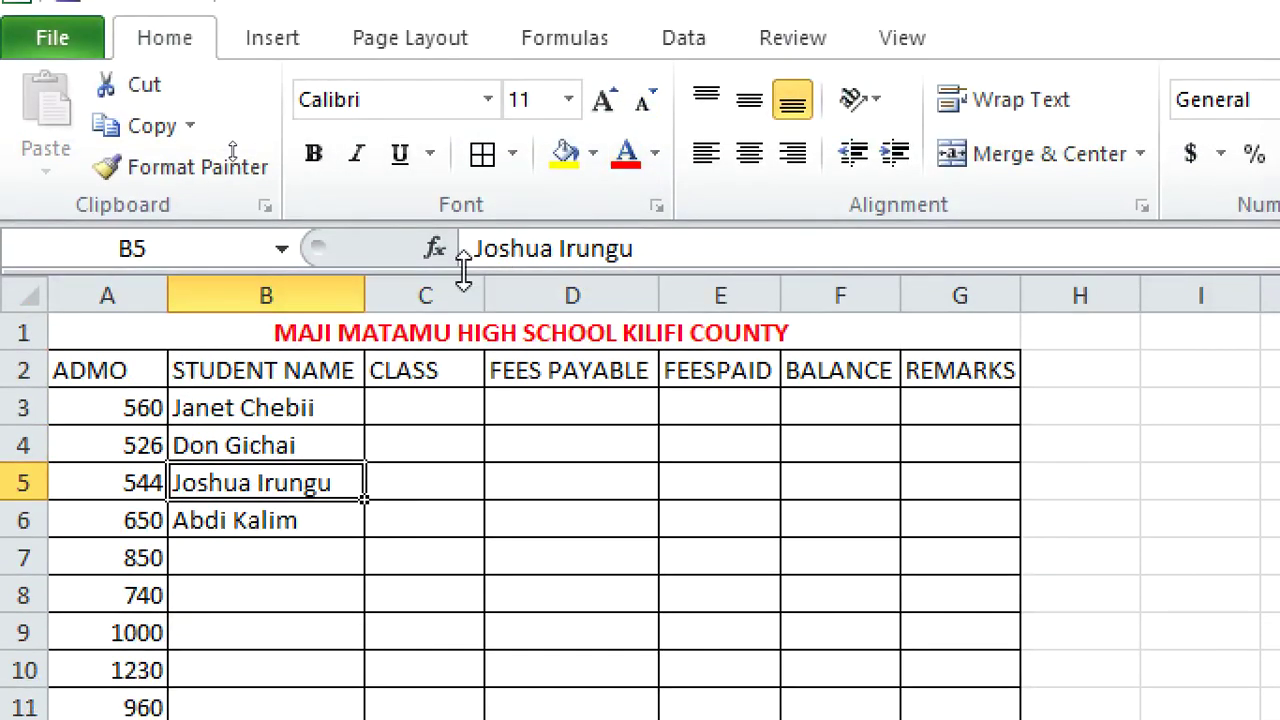
left_click(697, 242)
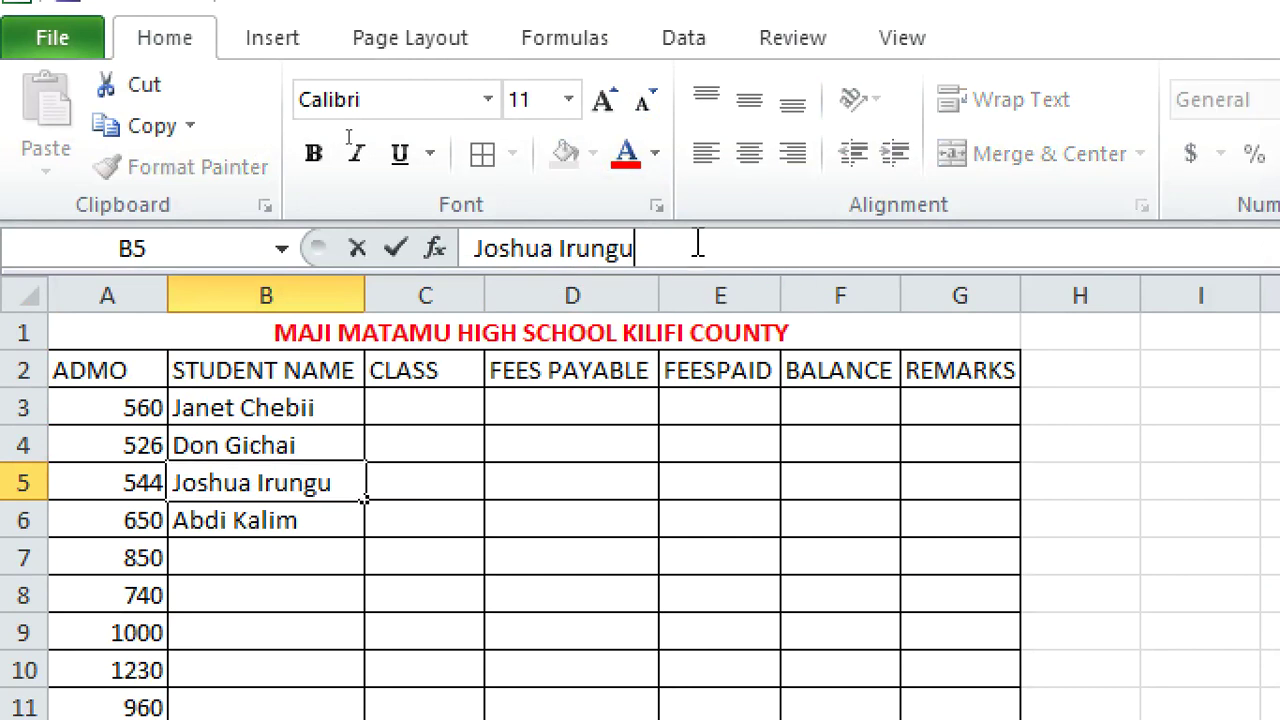
type("Kama")
key("BackSpace")
type("mau")
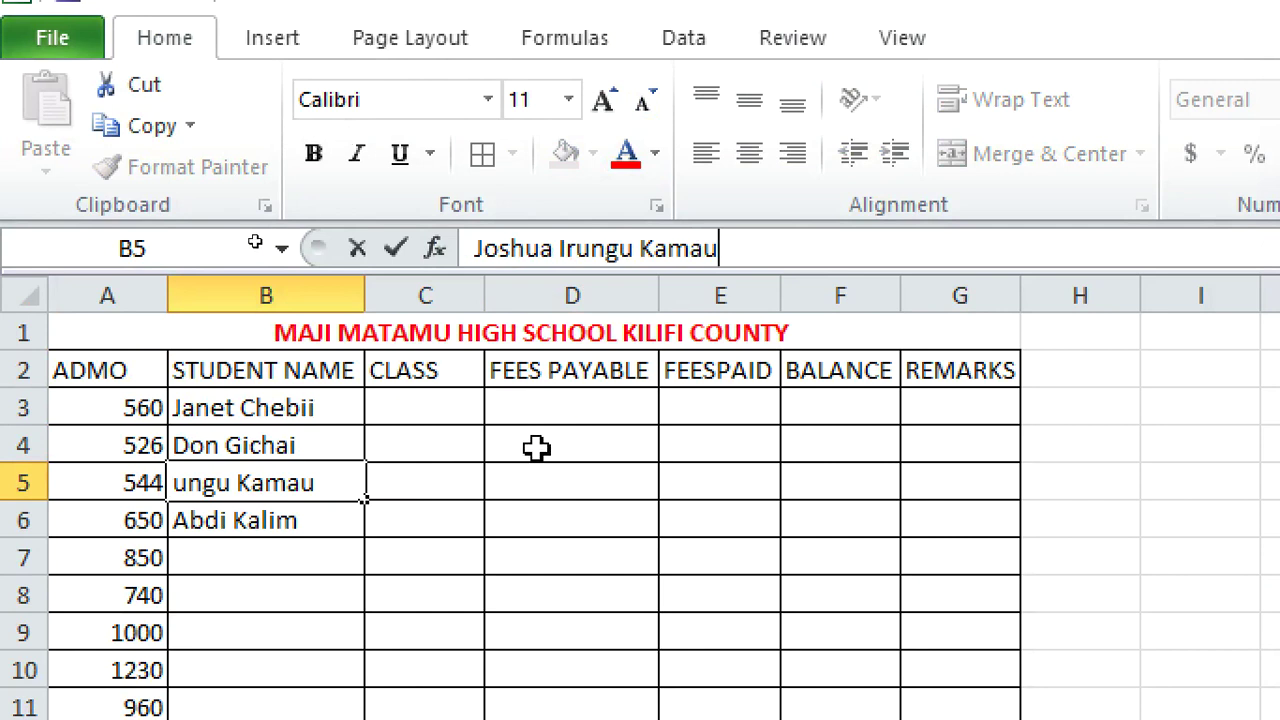
left_click(291, 563)
- Complete the fourth student's name in B6 and autofit column B to it
left_click(283, 520)
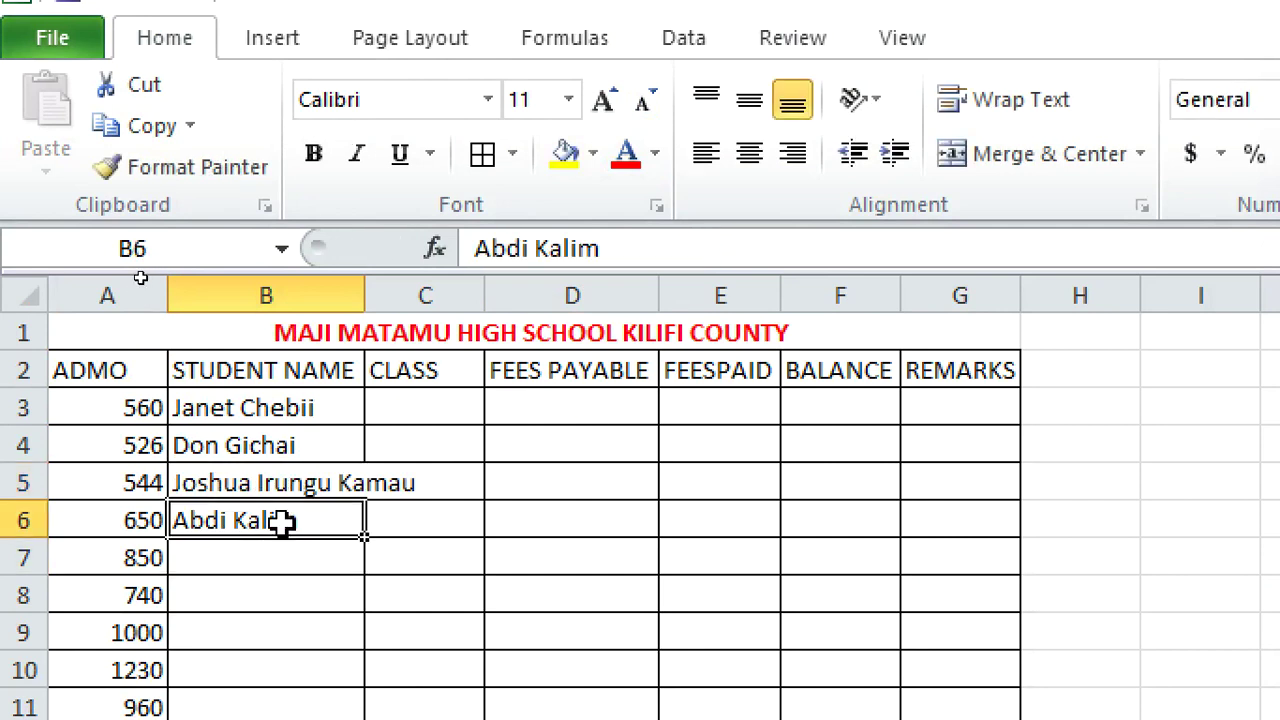
left_click(647, 262)
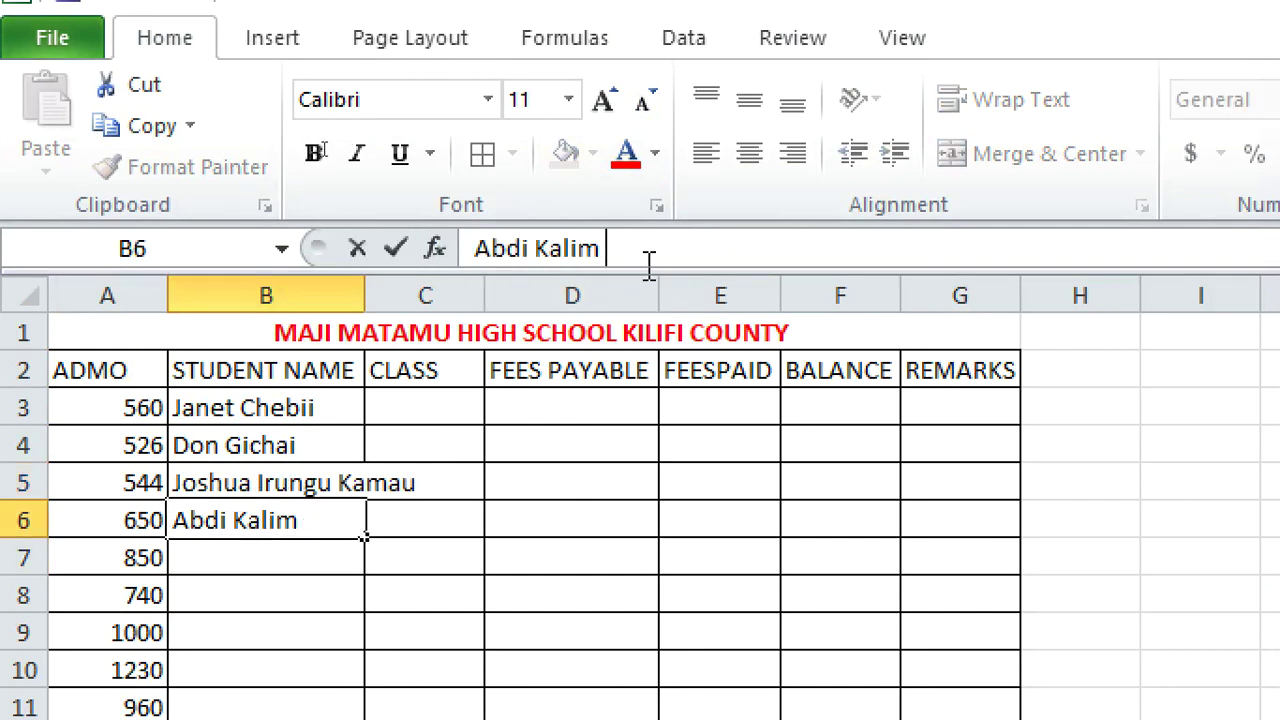
type("Maha")
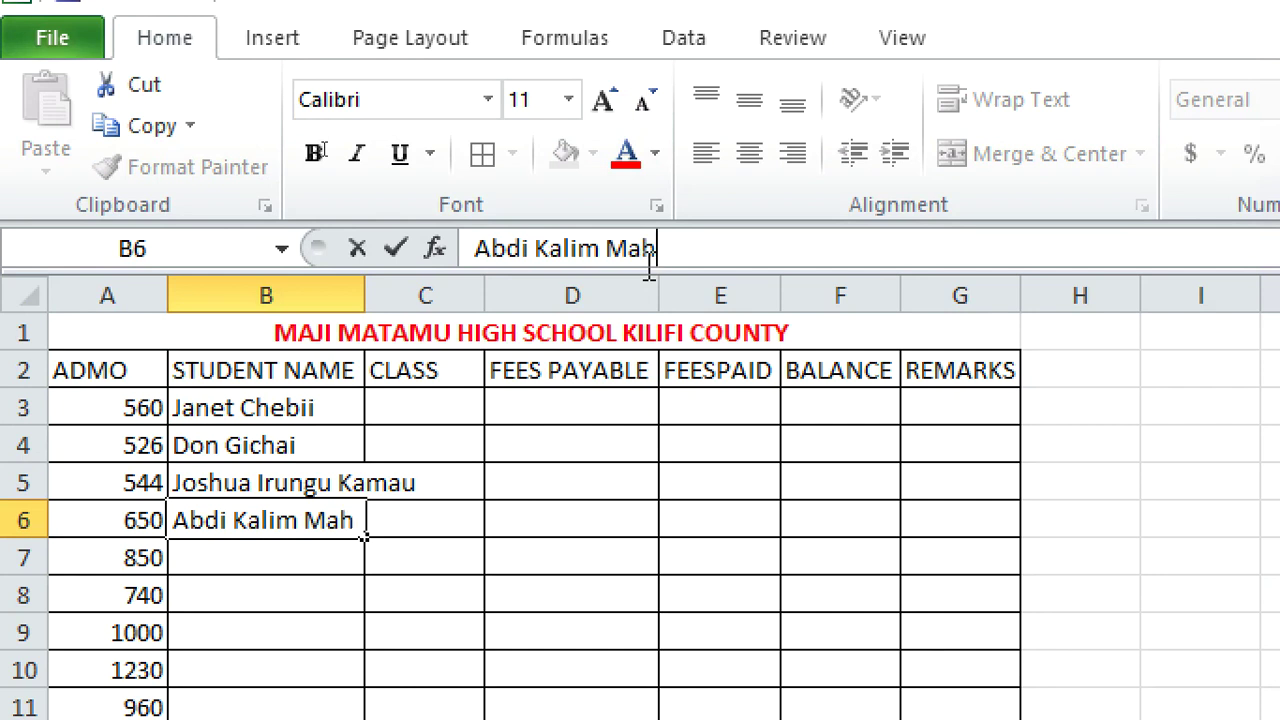
key("BackSpace")
key("BackSpace")
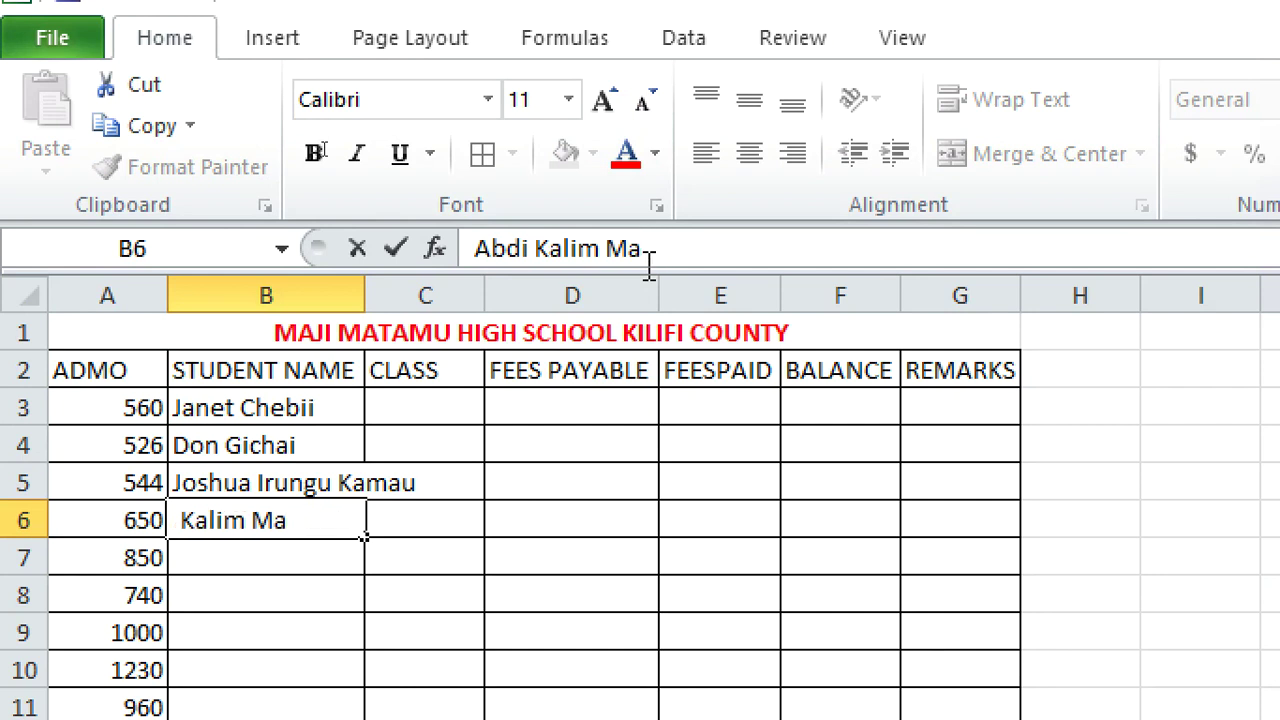
type("hammed")
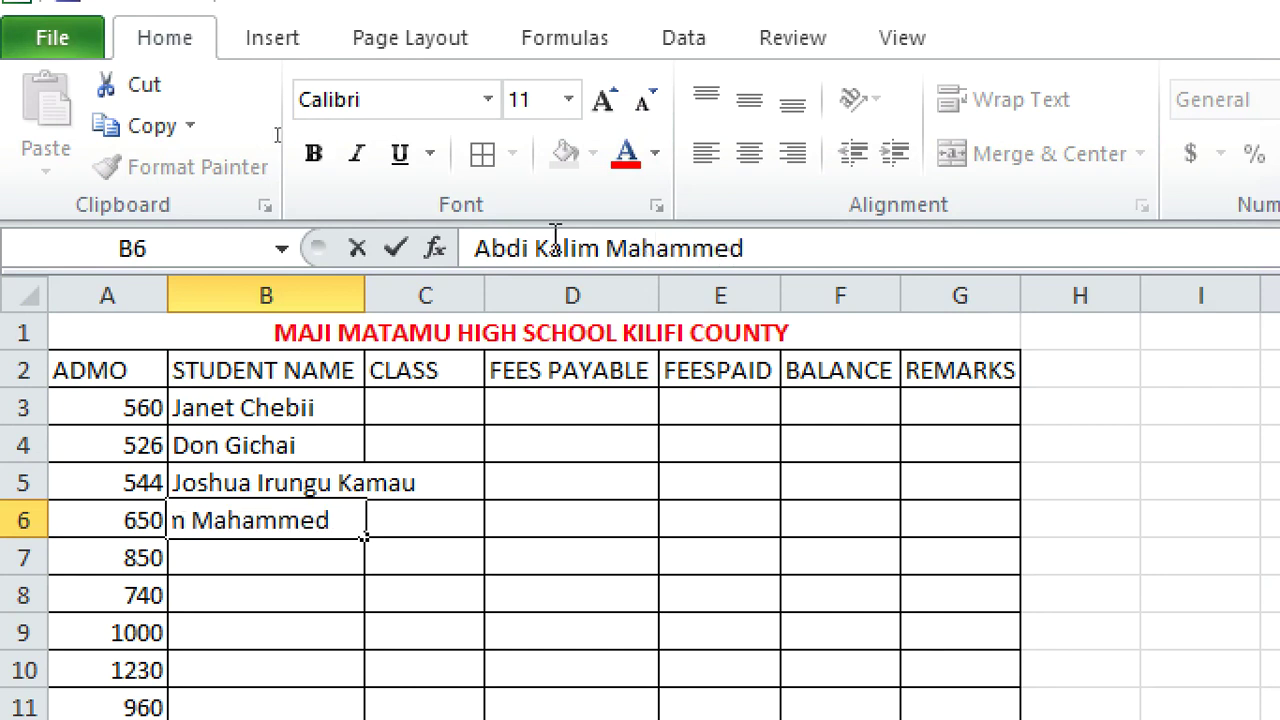
left_click(490, 524)
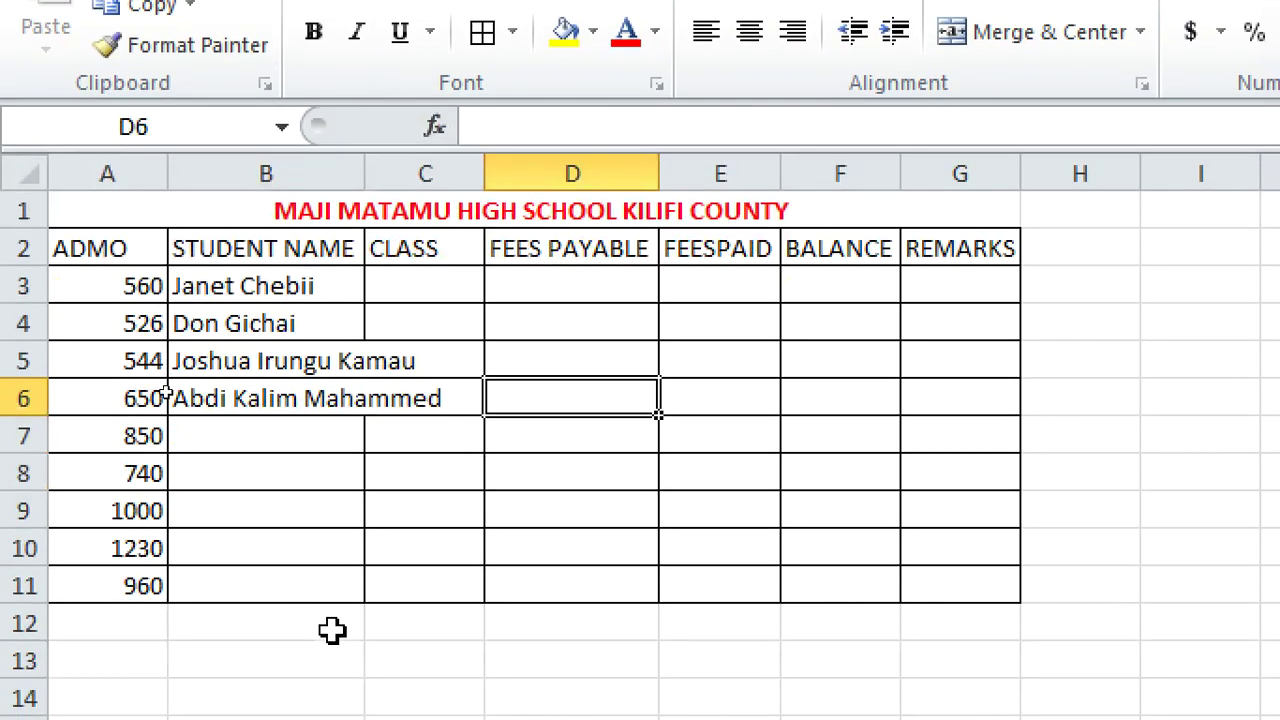
double_click(364, 170)
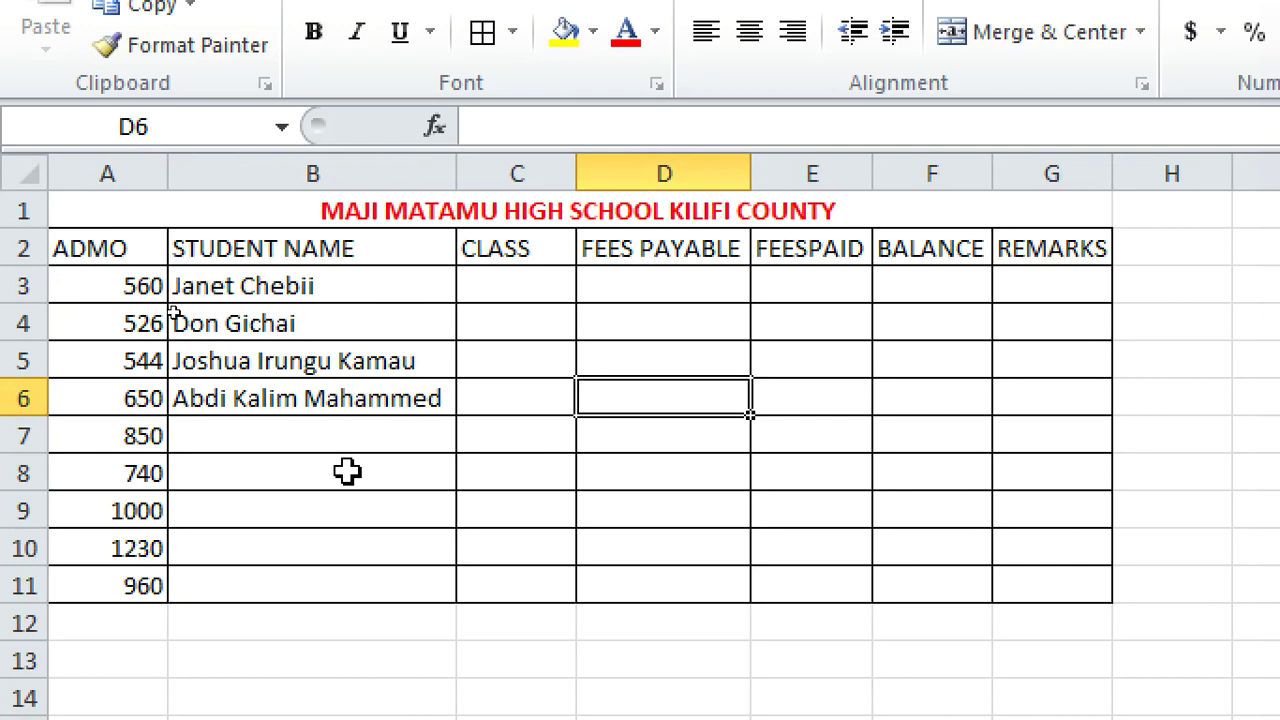
left_click(293, 435)
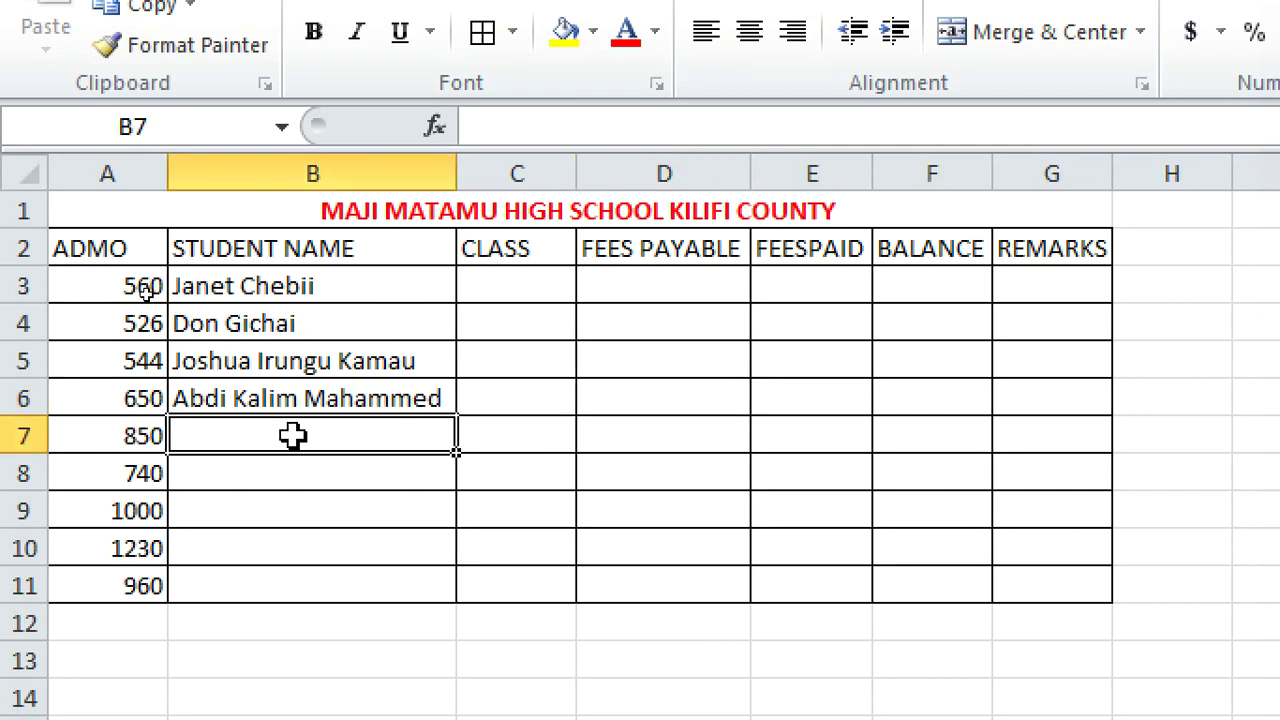
type("a")
key("Delete")
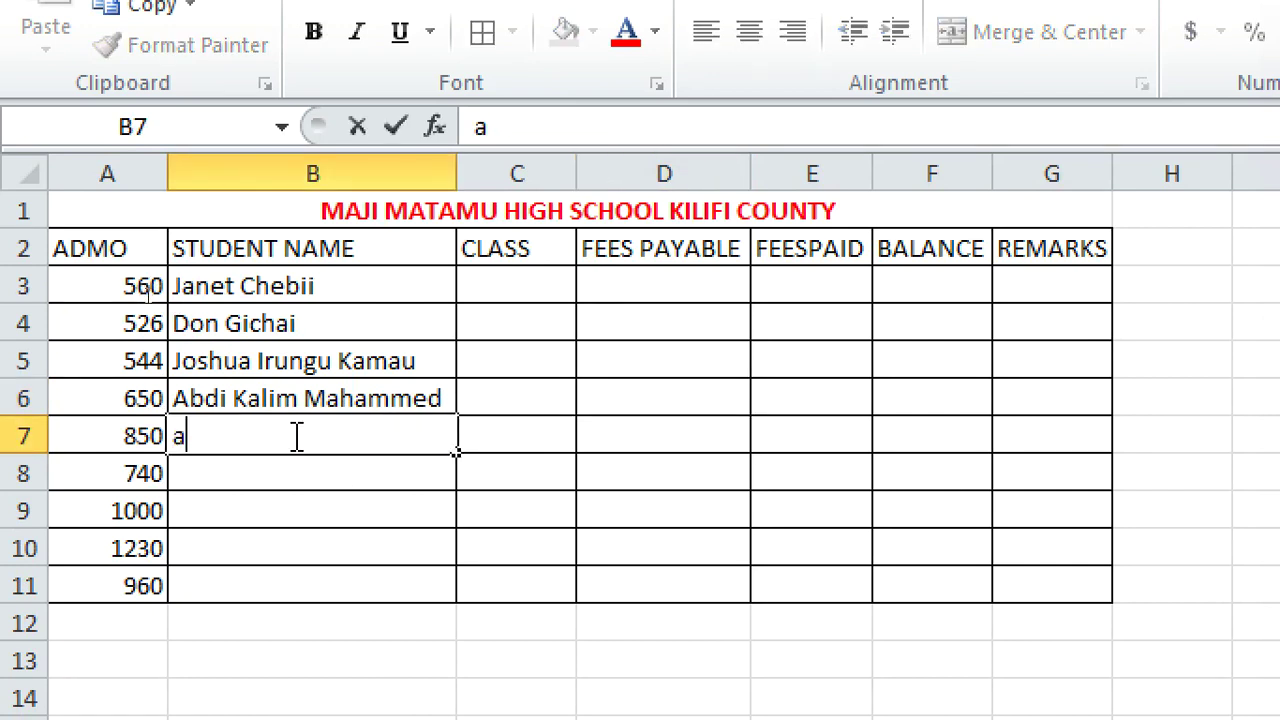
key("BackSpace")
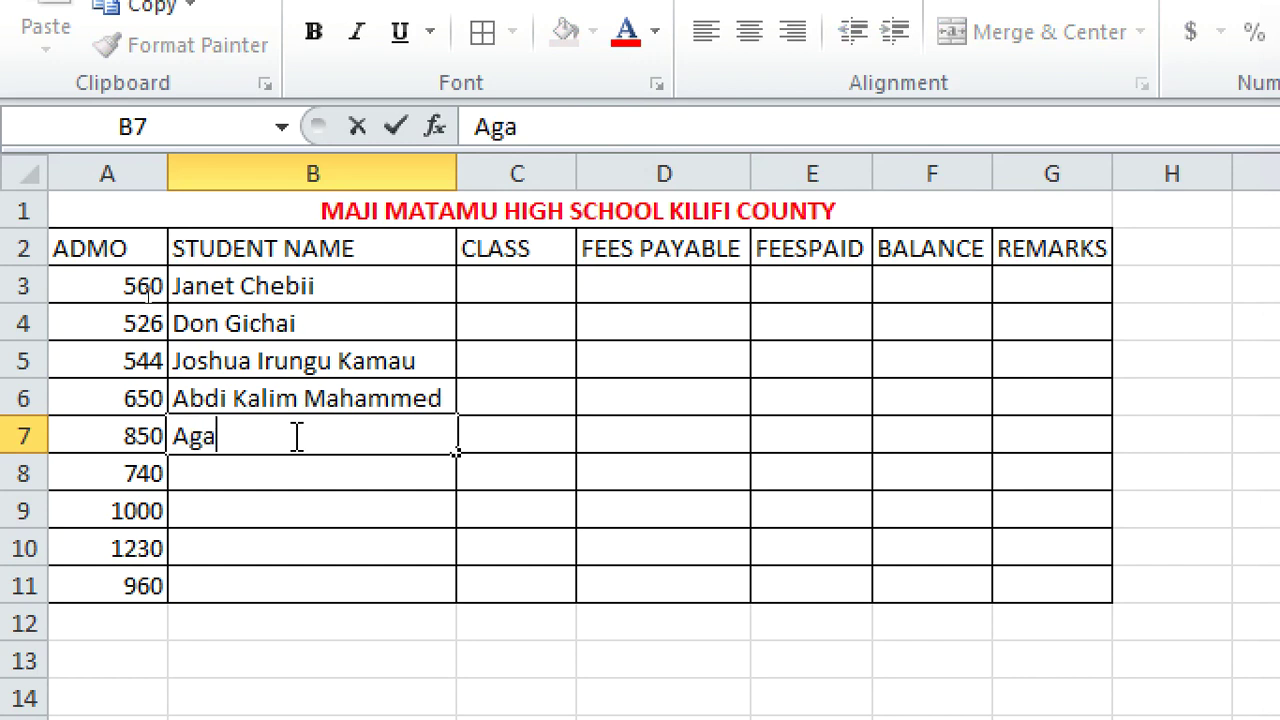
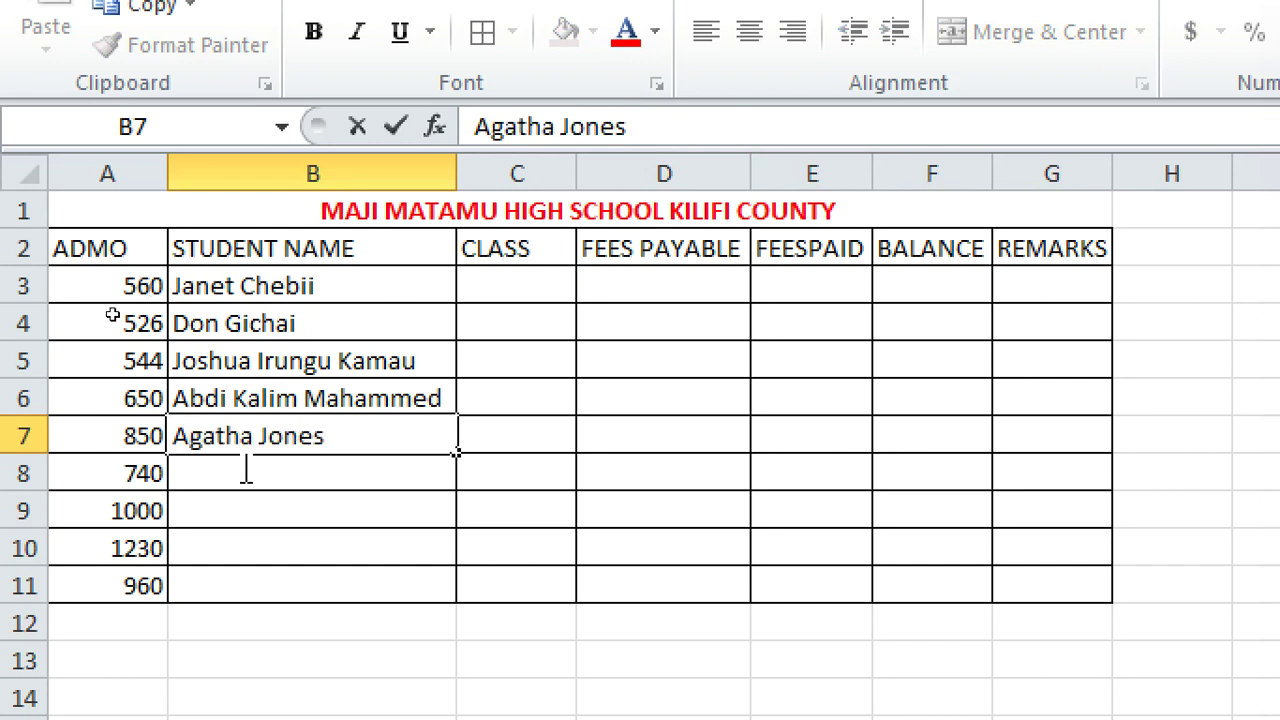
- Delete the empty rows 8 to 11
left_click_drag(23, 473, 23, 582)
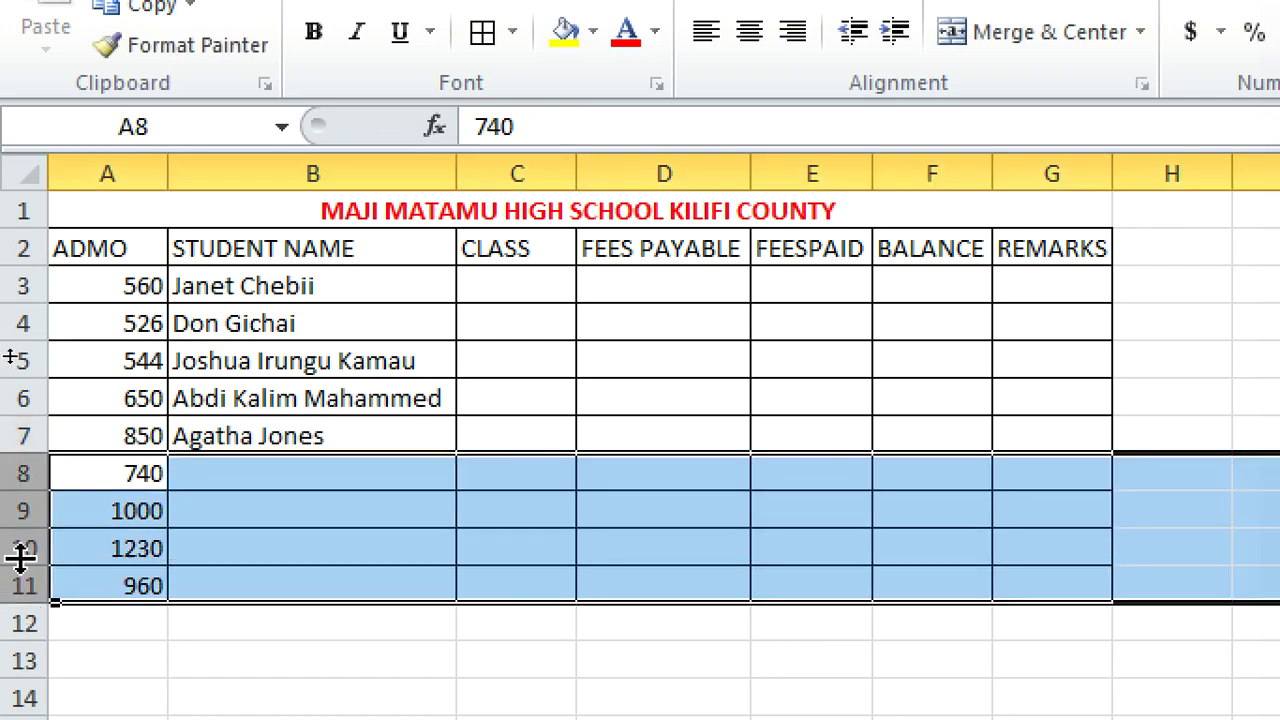
right_click(22, 520)
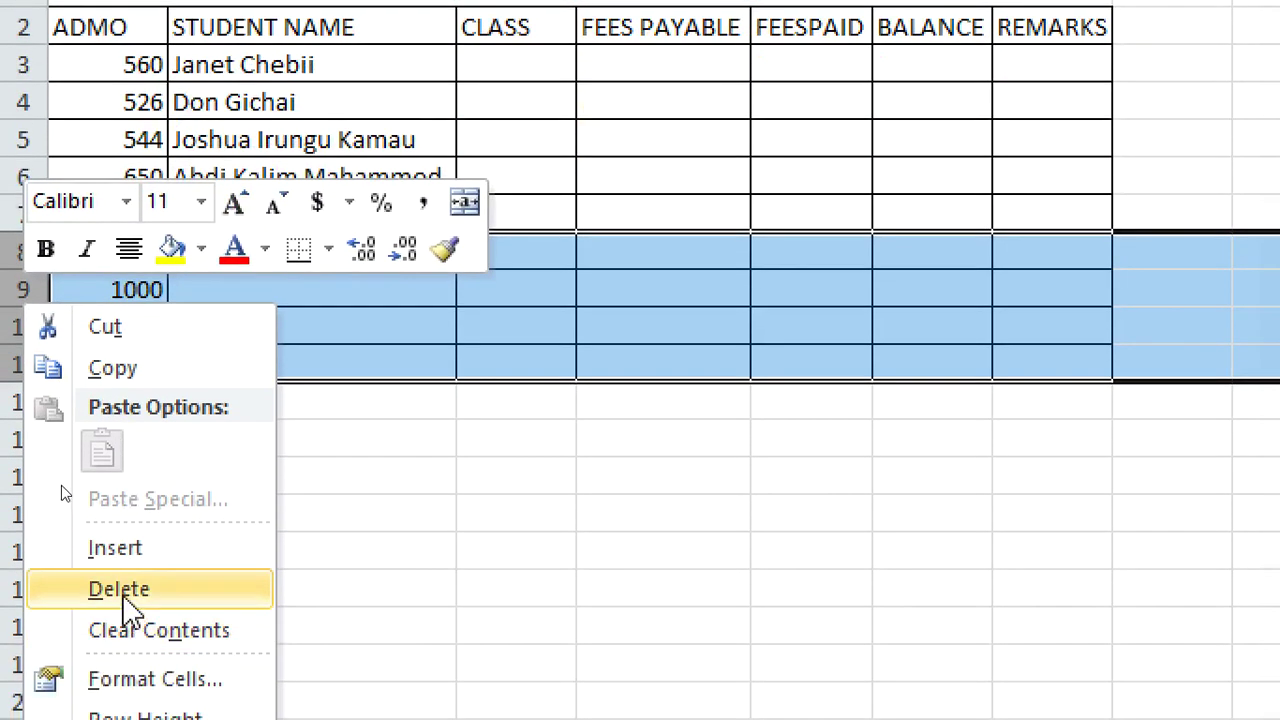
left_click(126, 717)
left_click(612, 537)
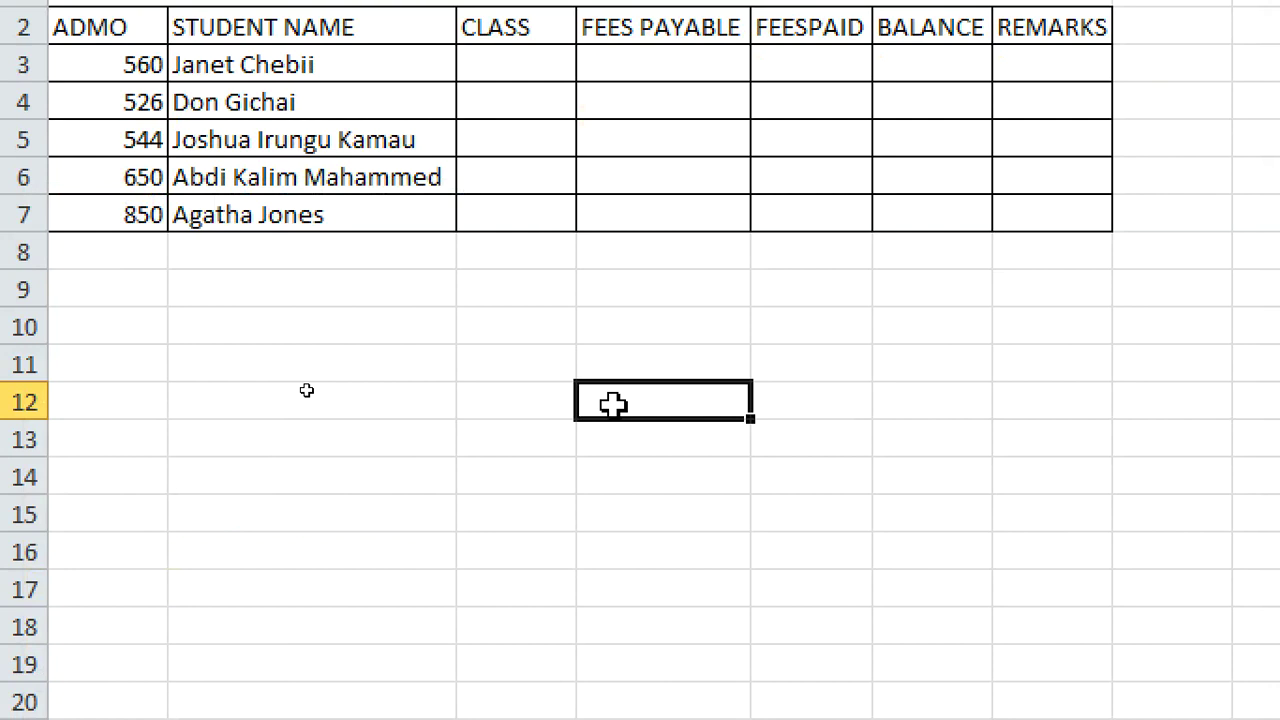
- Enter the classes 2w, 2c, 2x, 2c and 2w in C3:C7
left_click(535, 78)
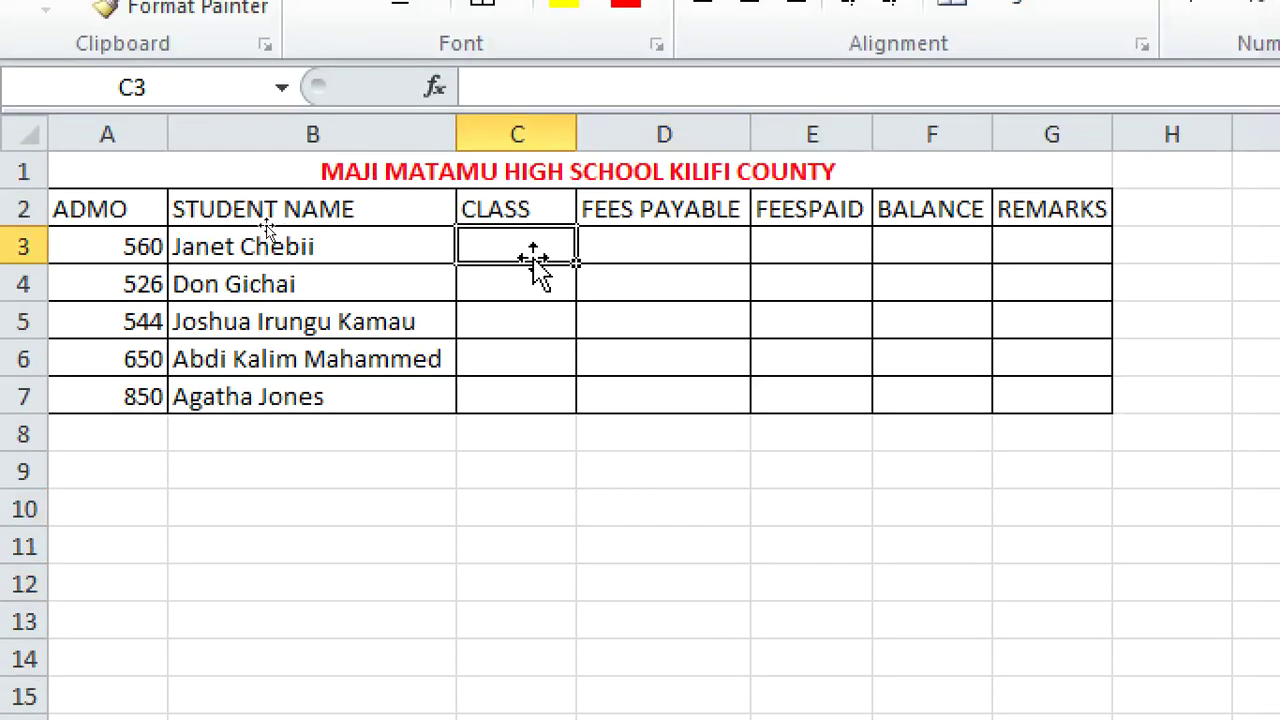
type("2w")
key("Return")
type("2c")
key("Return")
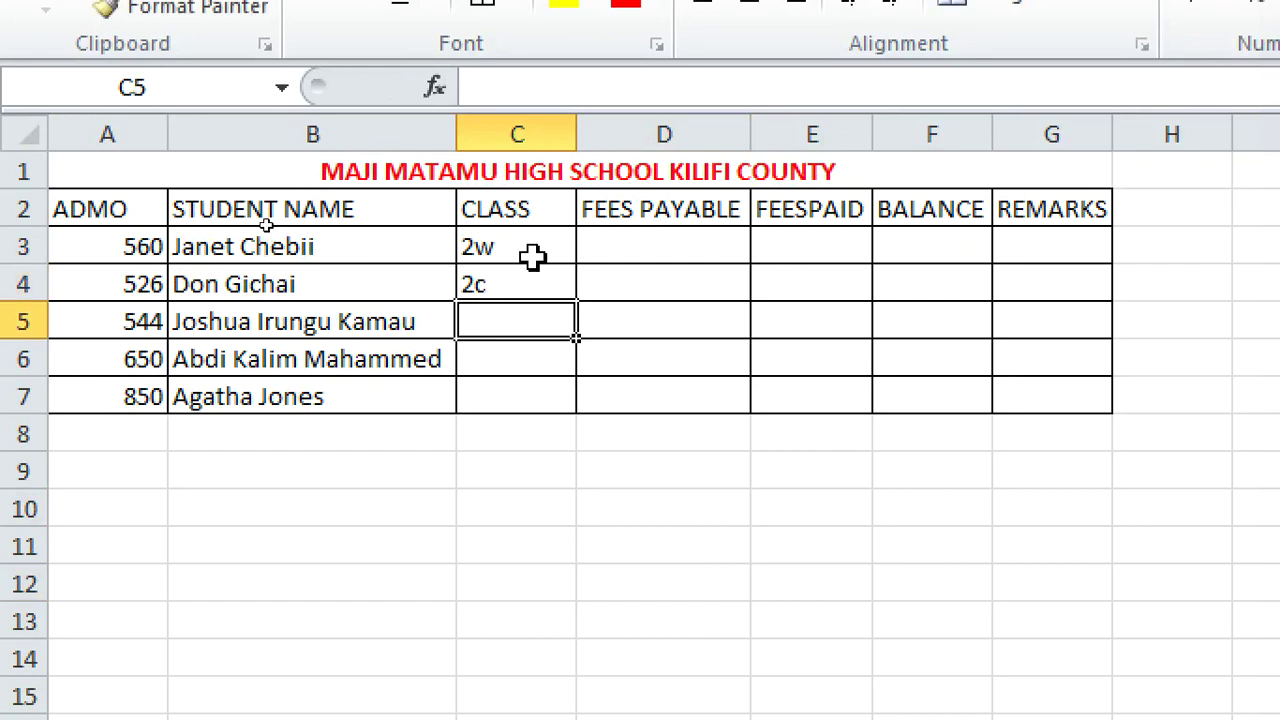
type("2x")
key("Return")
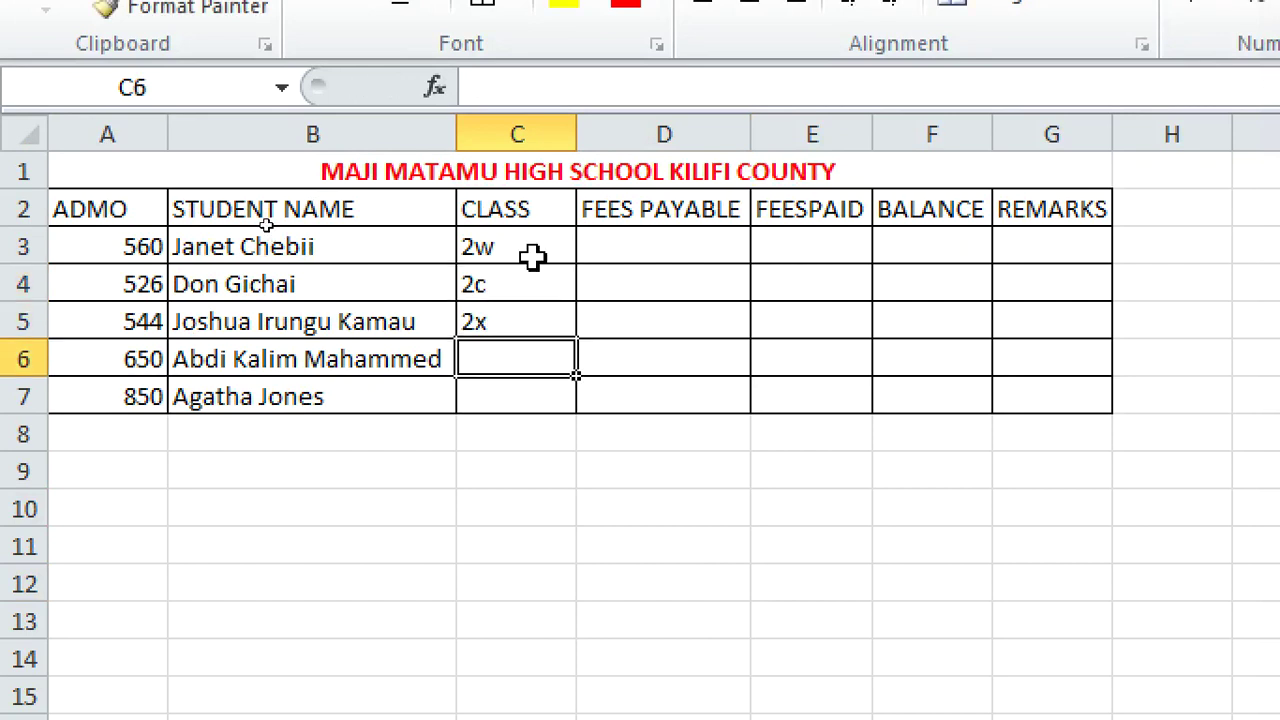
type("2c")
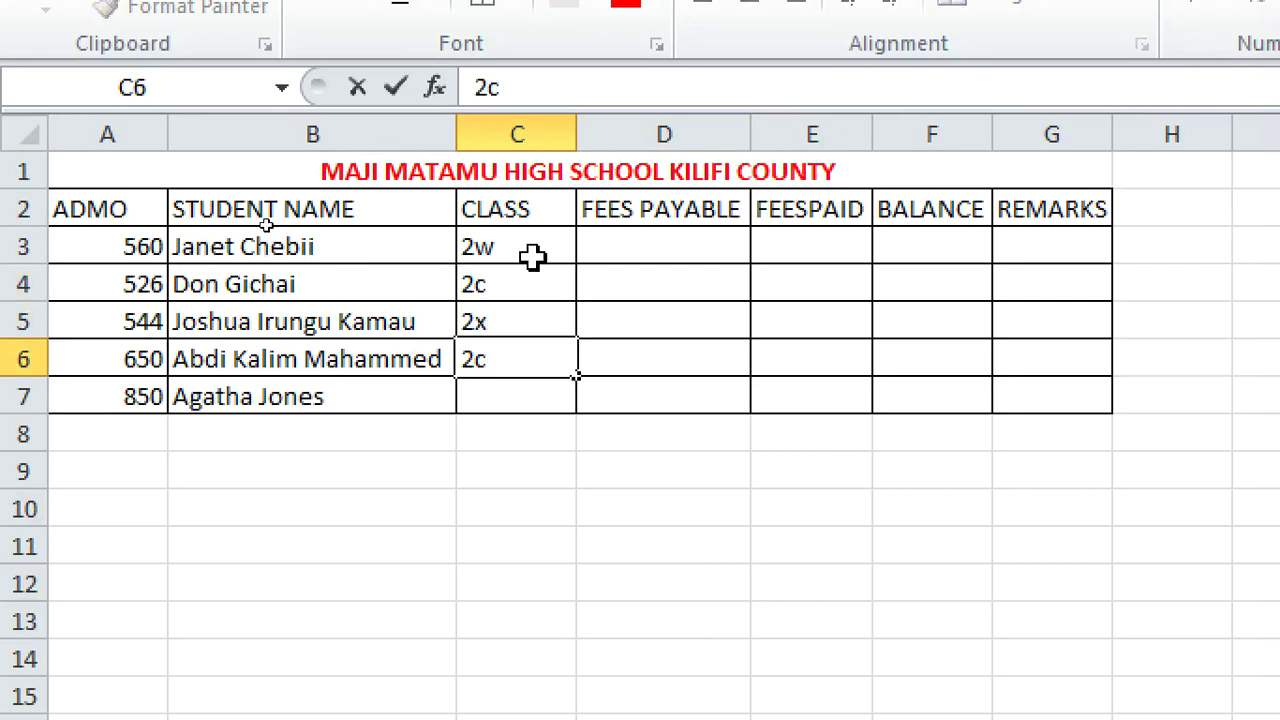
key("Return")
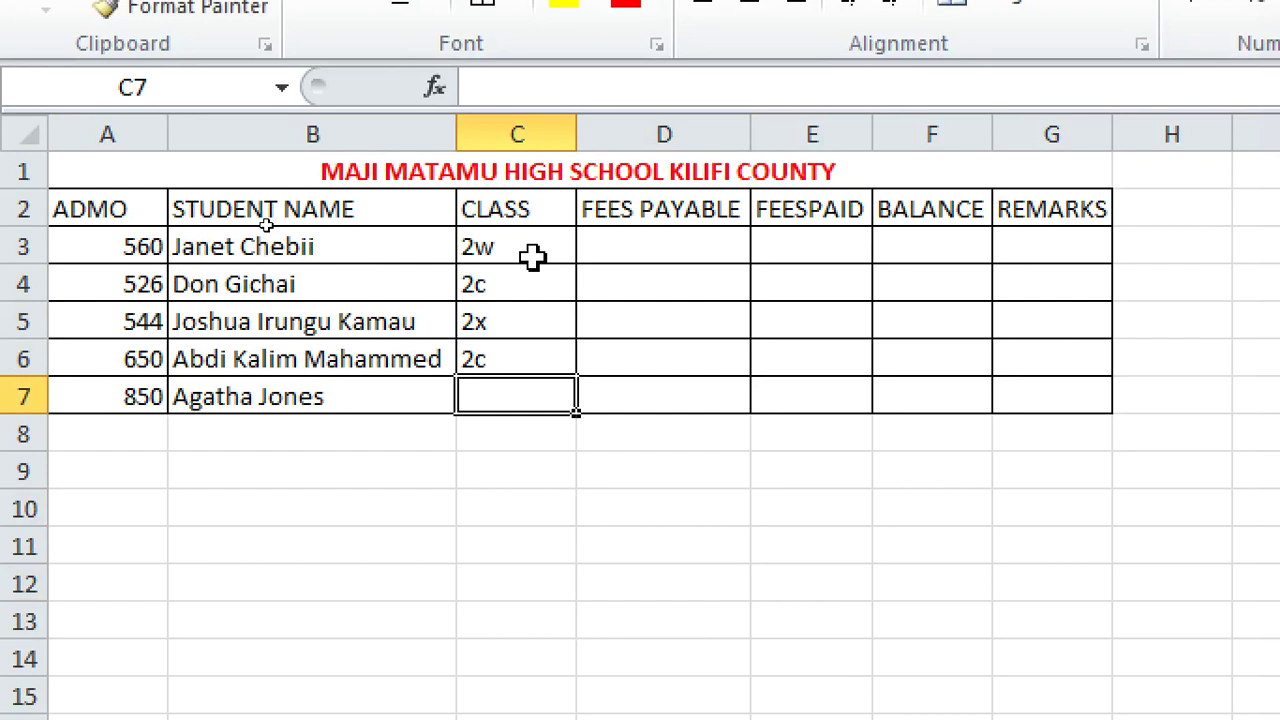
type("2w")
left_click(628, 247)
- Put 56000 in D3 and fill it down through D7
type("56000")
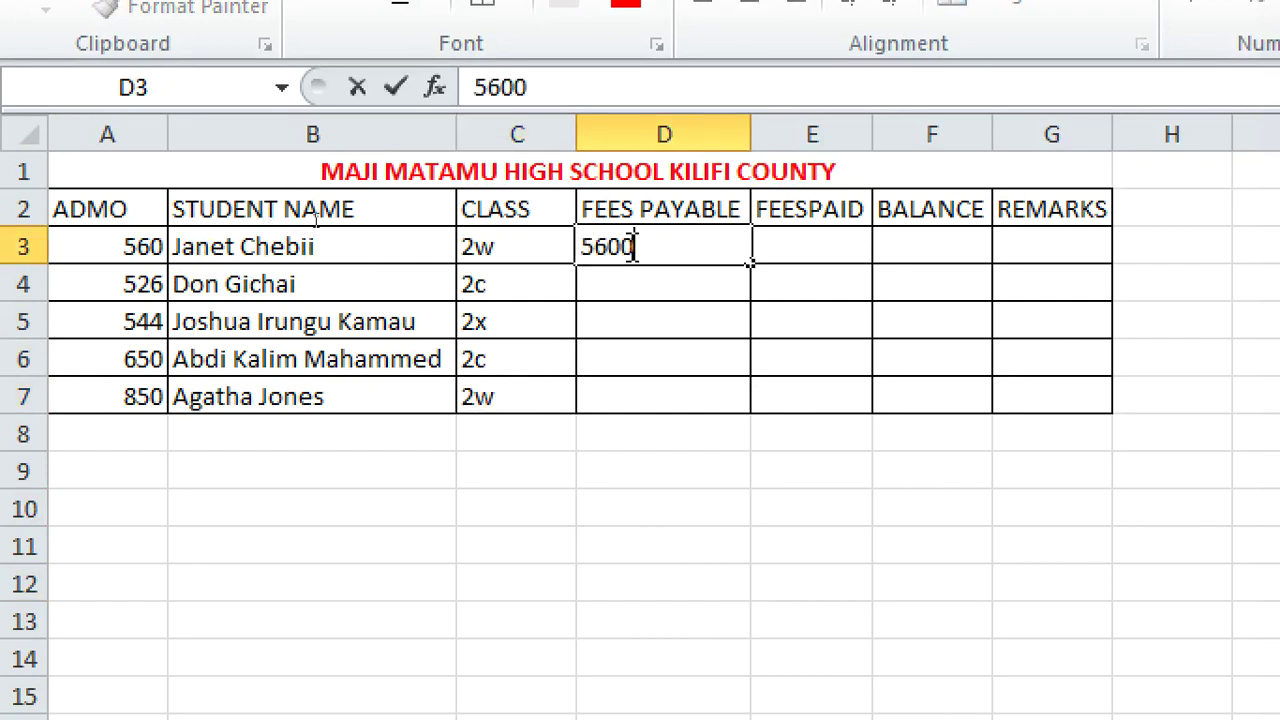
left_click(678, 352)
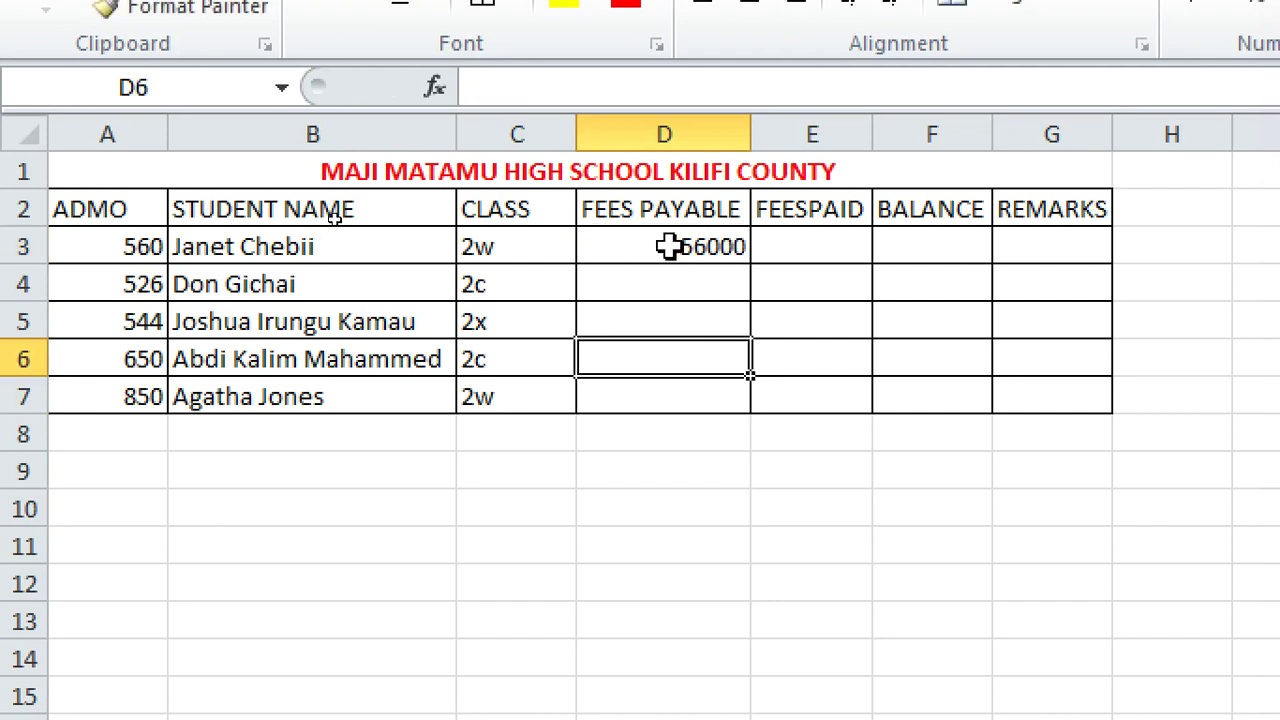
left_click(668, 247)
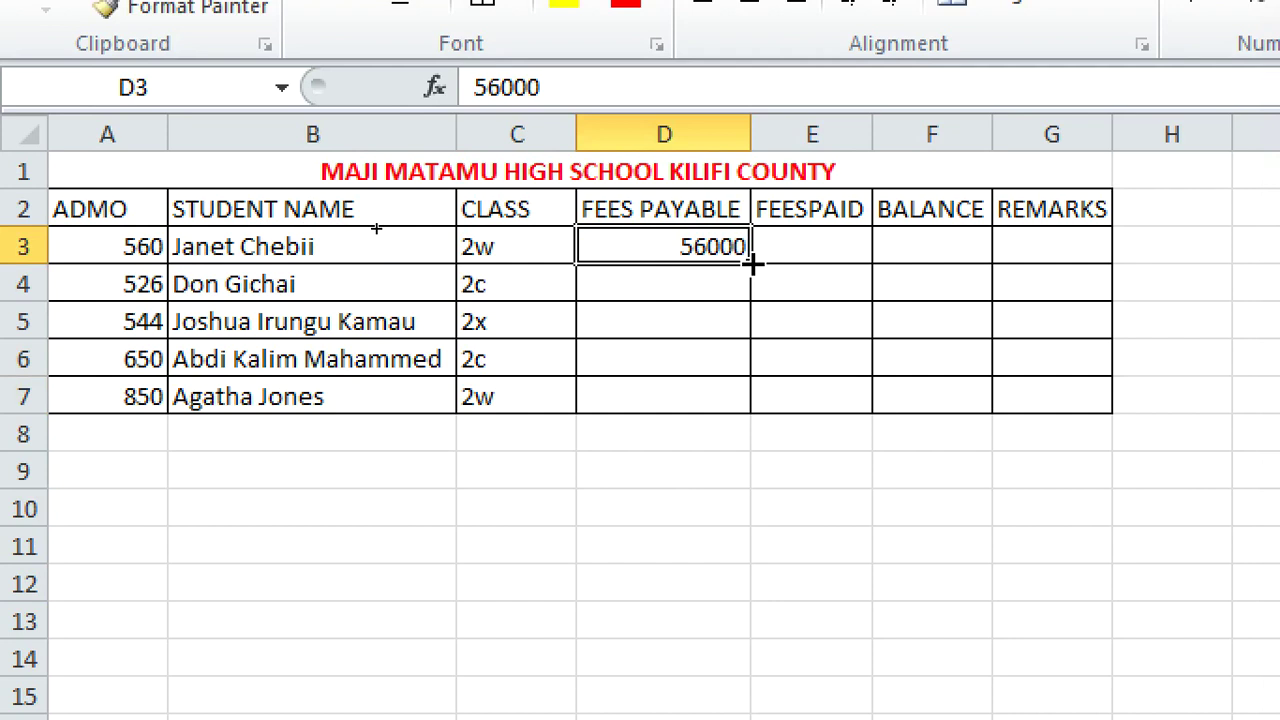
left_click_drag(752, 263, 781, 400)
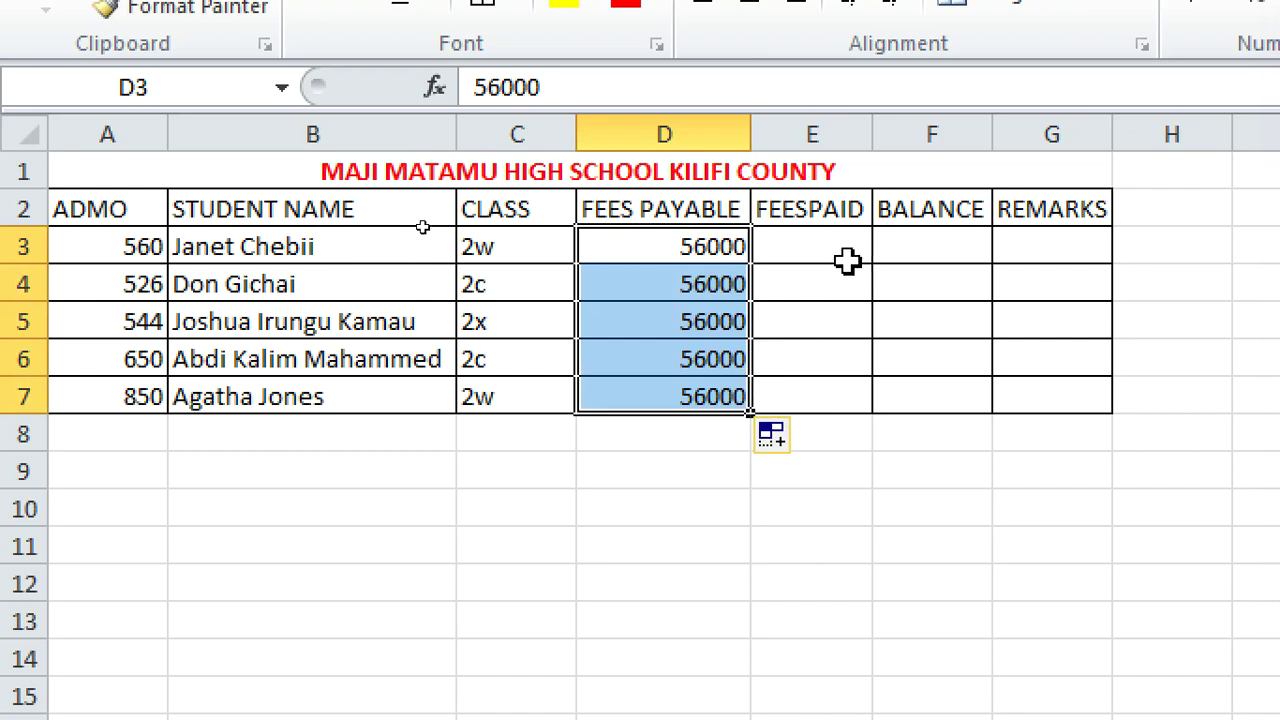
left_click(818, 245)
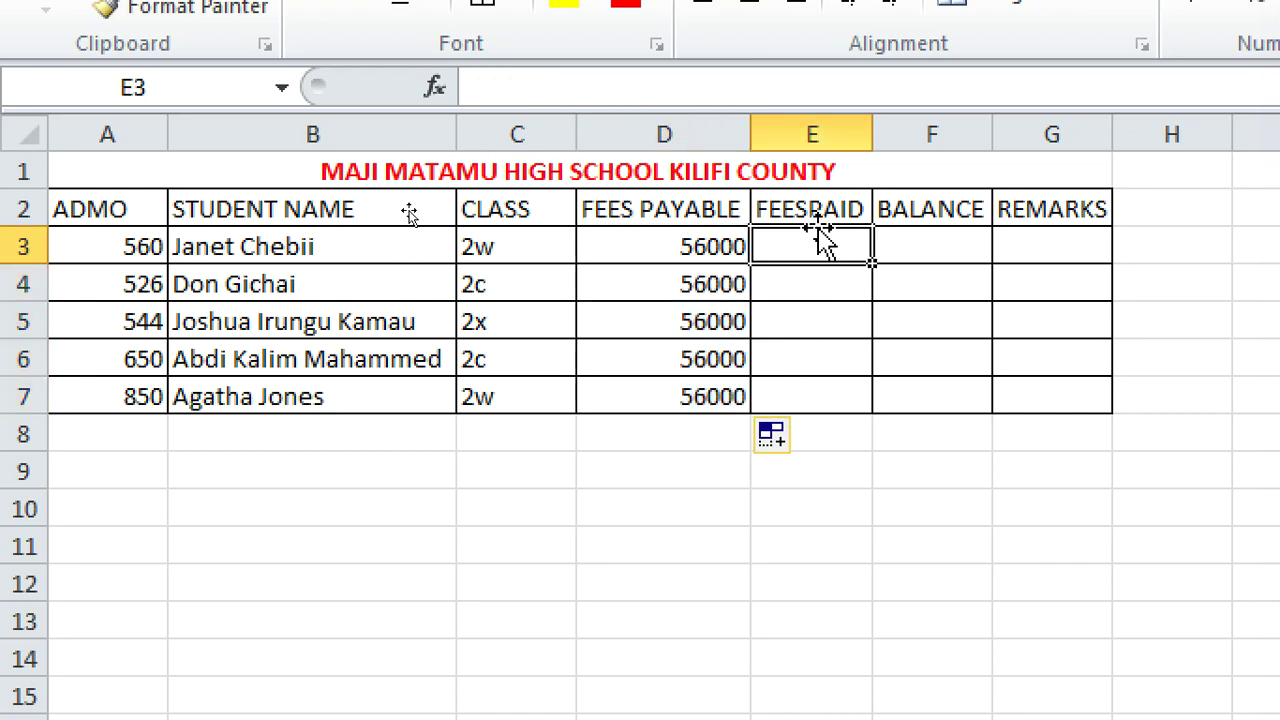
- Enter 6500 in E3 and undo an accidental entry over the FEESPAID header
type("6500")
left_click(820, 243)
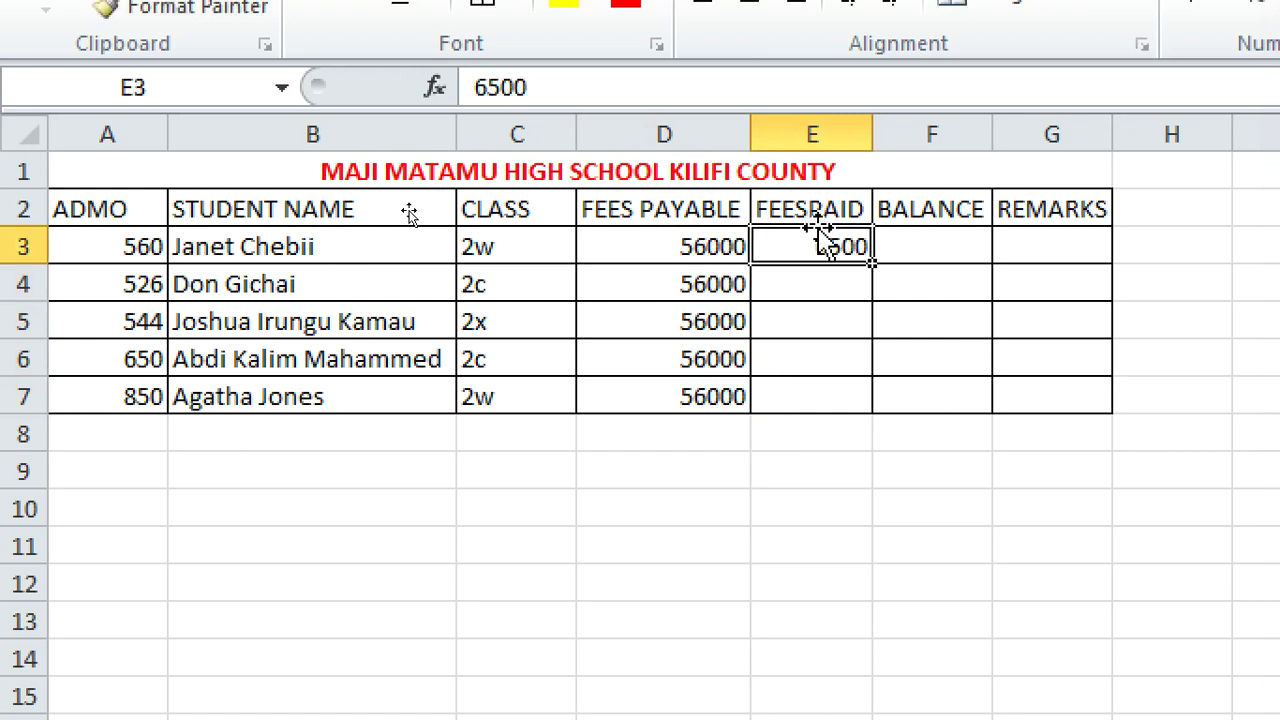
left_click(818, 224)
type("85")
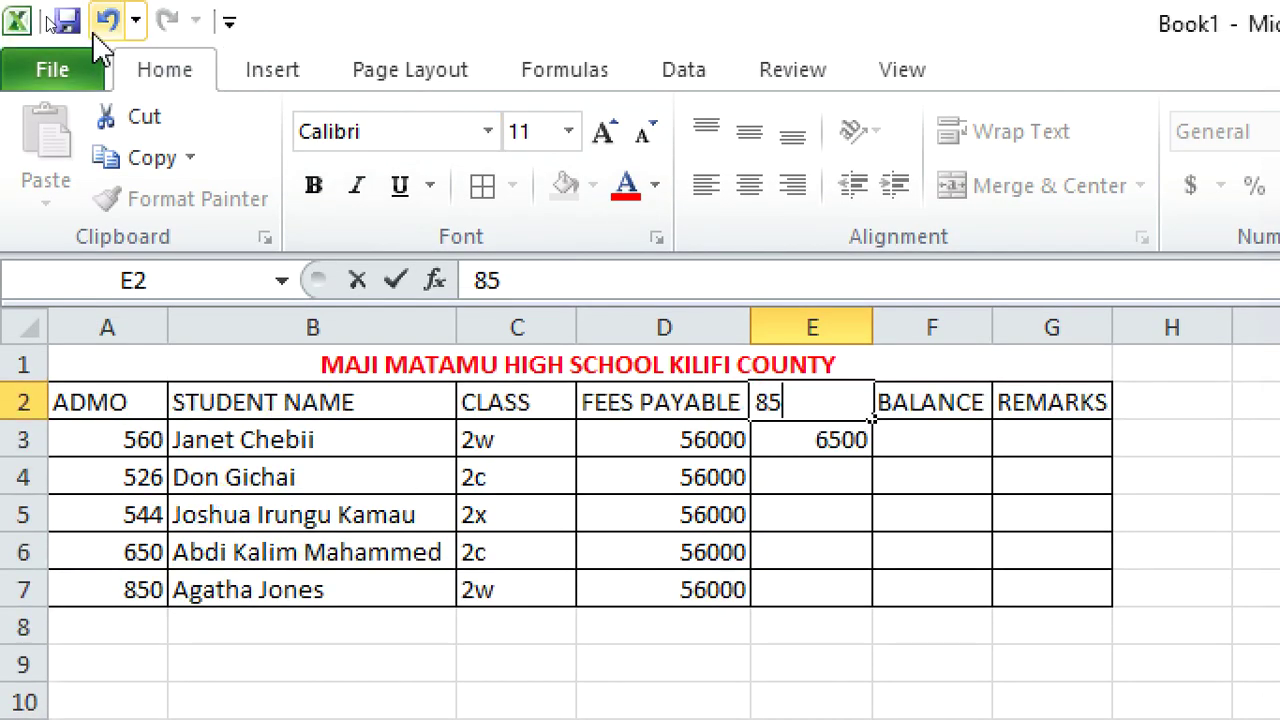
left_click(96, 34)
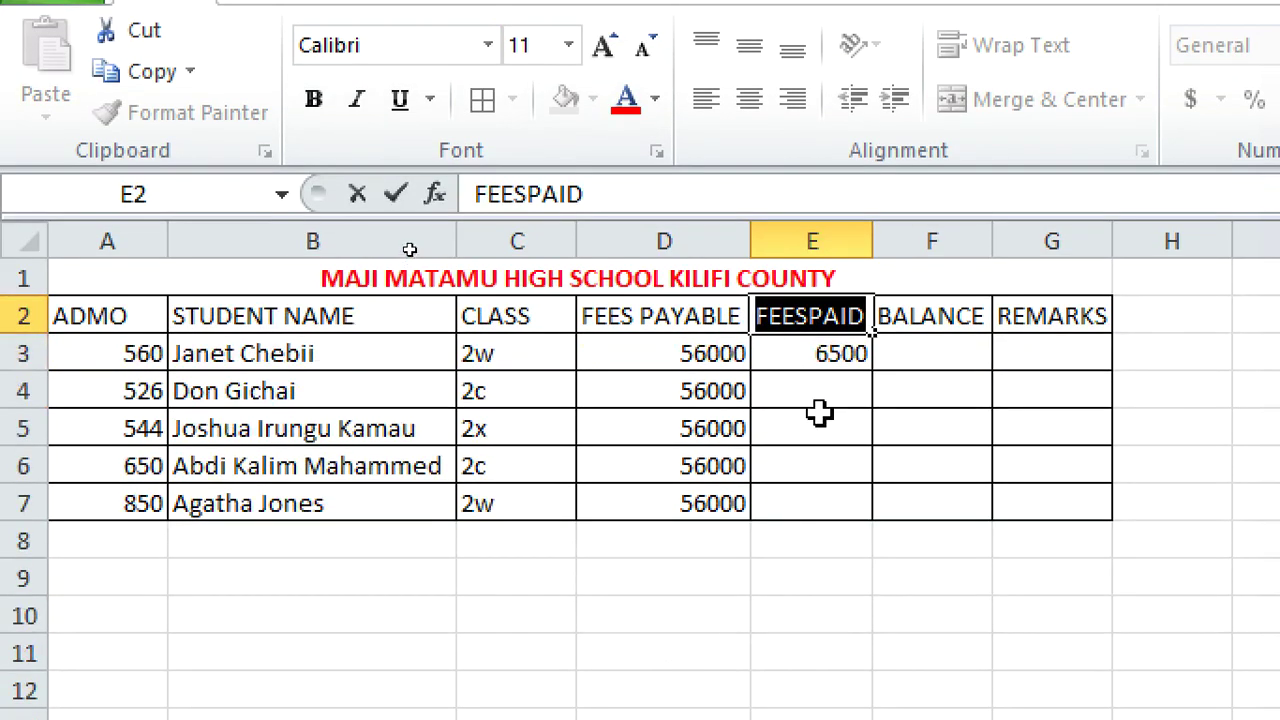
- Enter the fees paid 8500, 7455, 9650 and 45222 in E4:E7
left_click(812, 477)
type("8500")
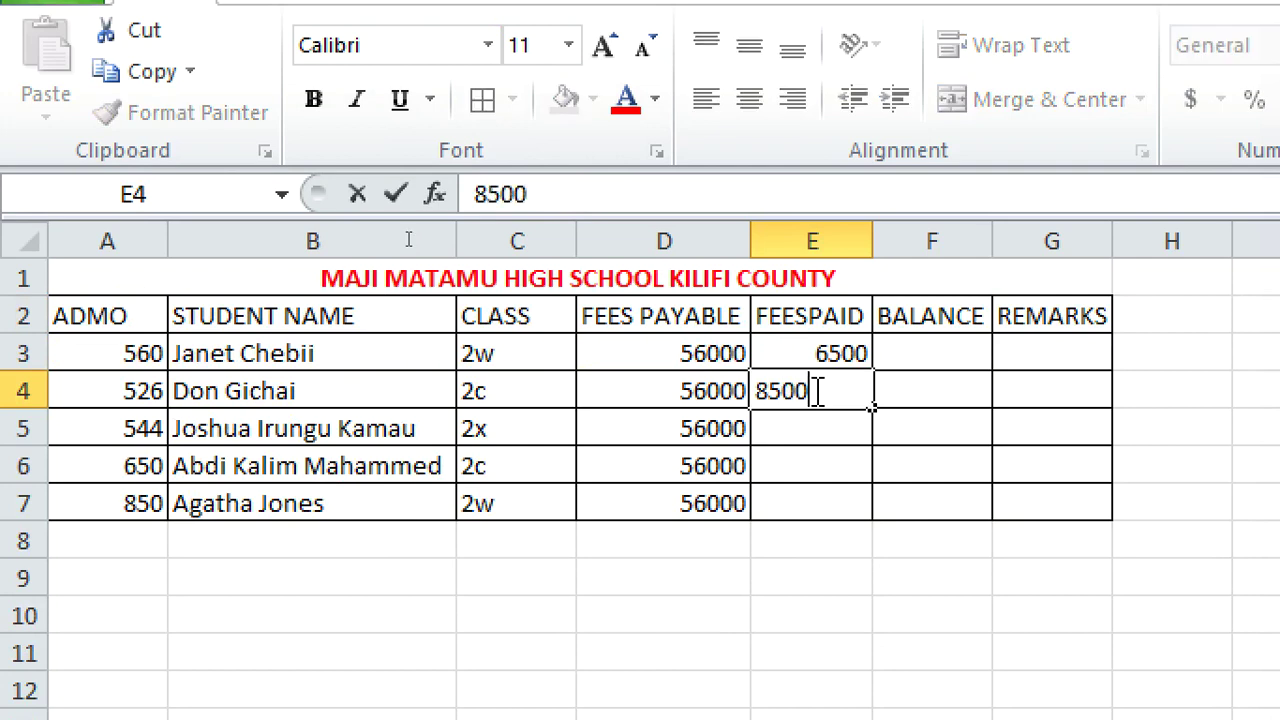
key("Return")
type("7455")
key("Return")
type("9650")
key("Return")
type("45222")
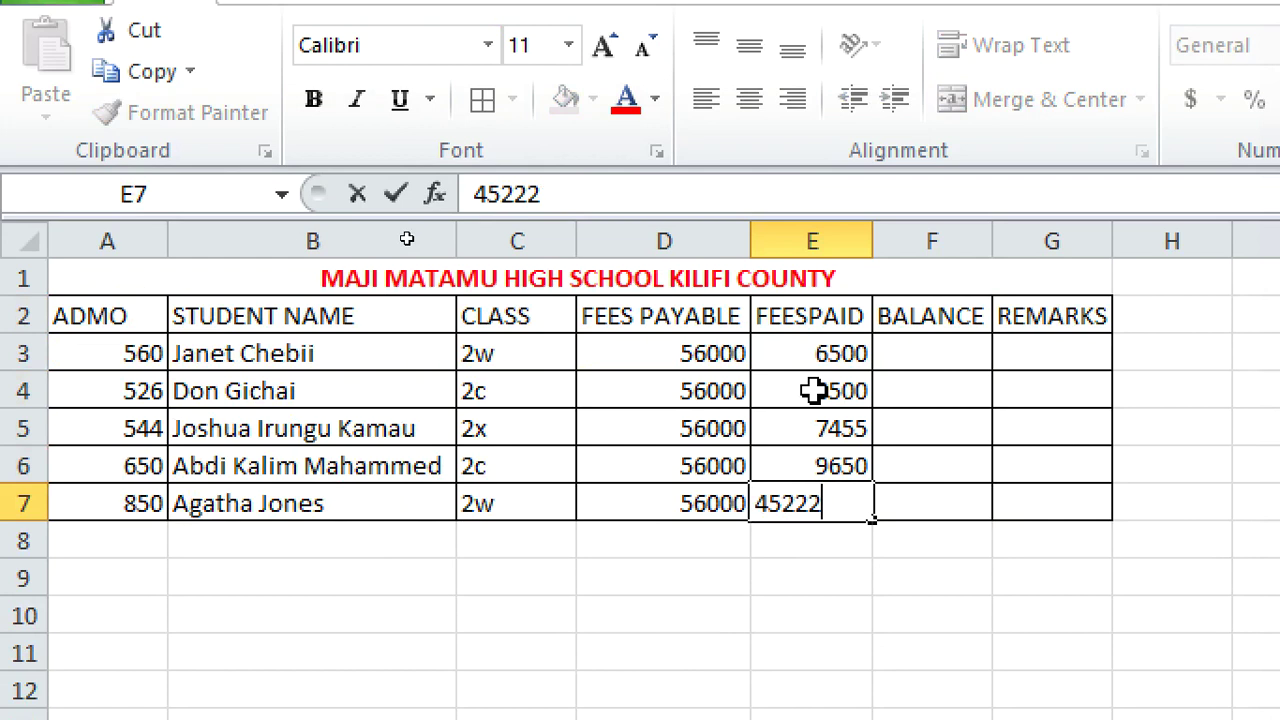
key("Return")
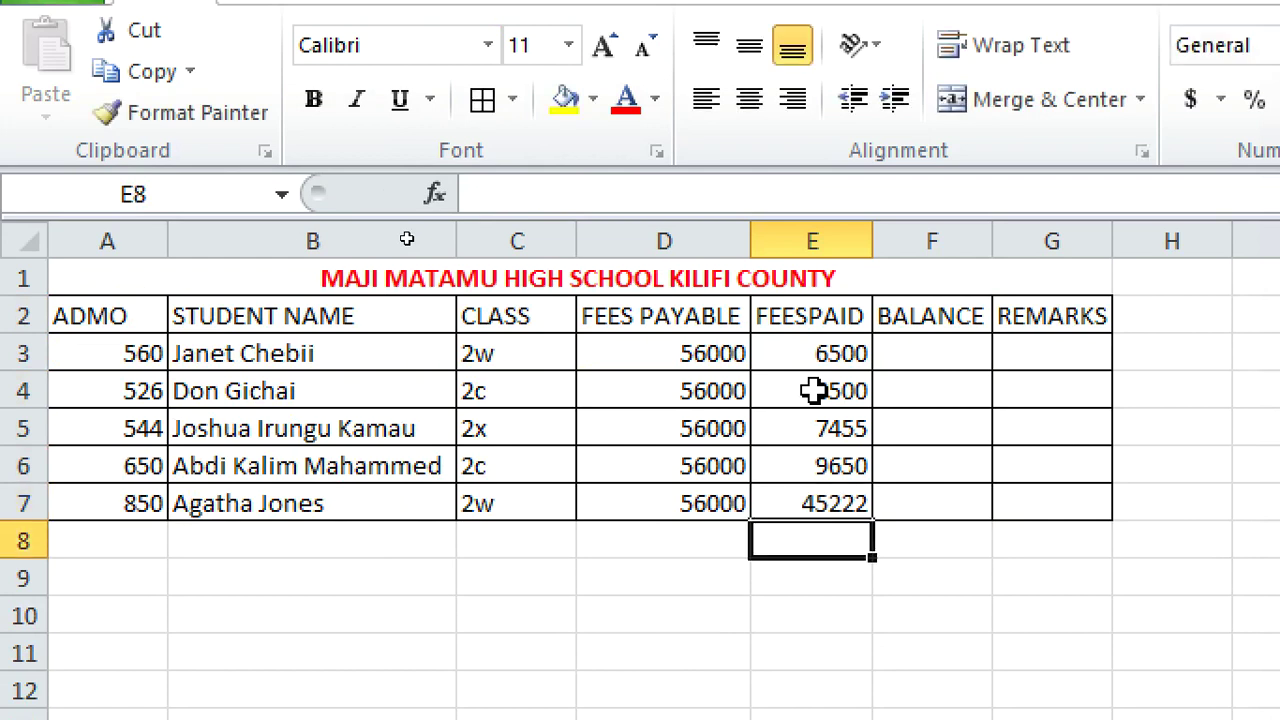
left_click(511, 569)
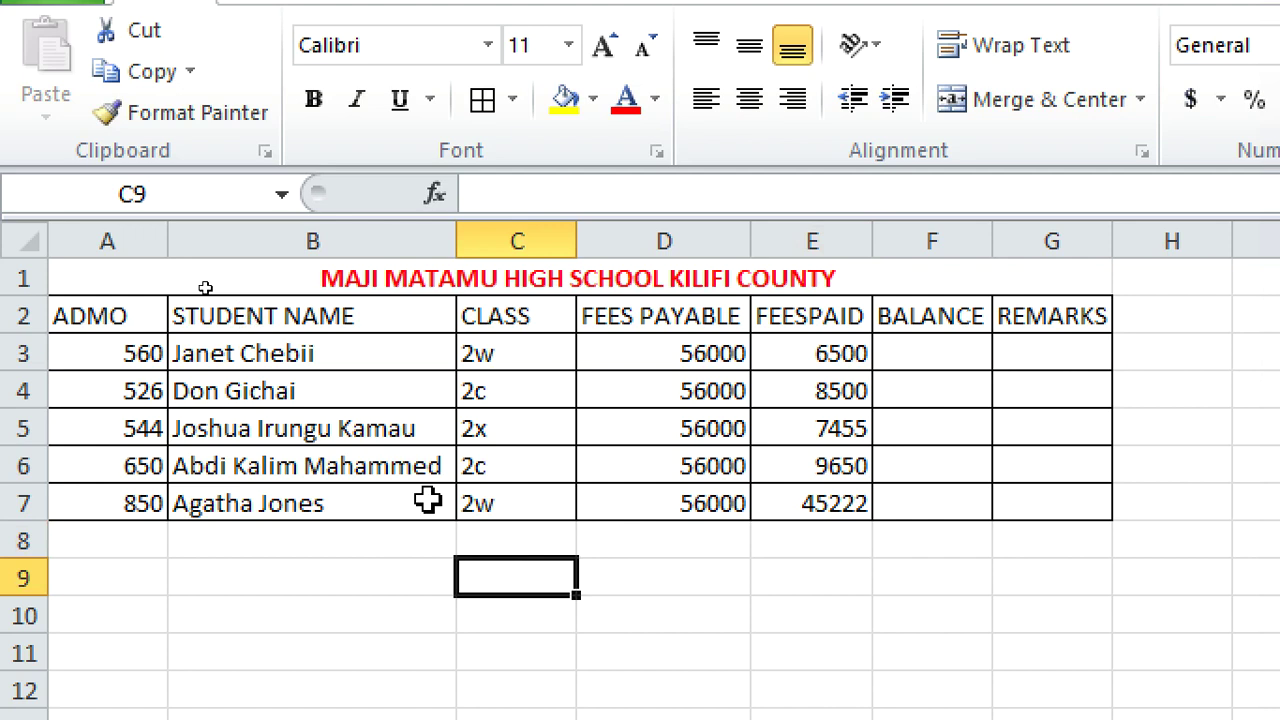
- Bold the header row A2:G2 and set the names in B3:B7 to Bahnschrift
left_click_drag(80, 318, 1005, 305)
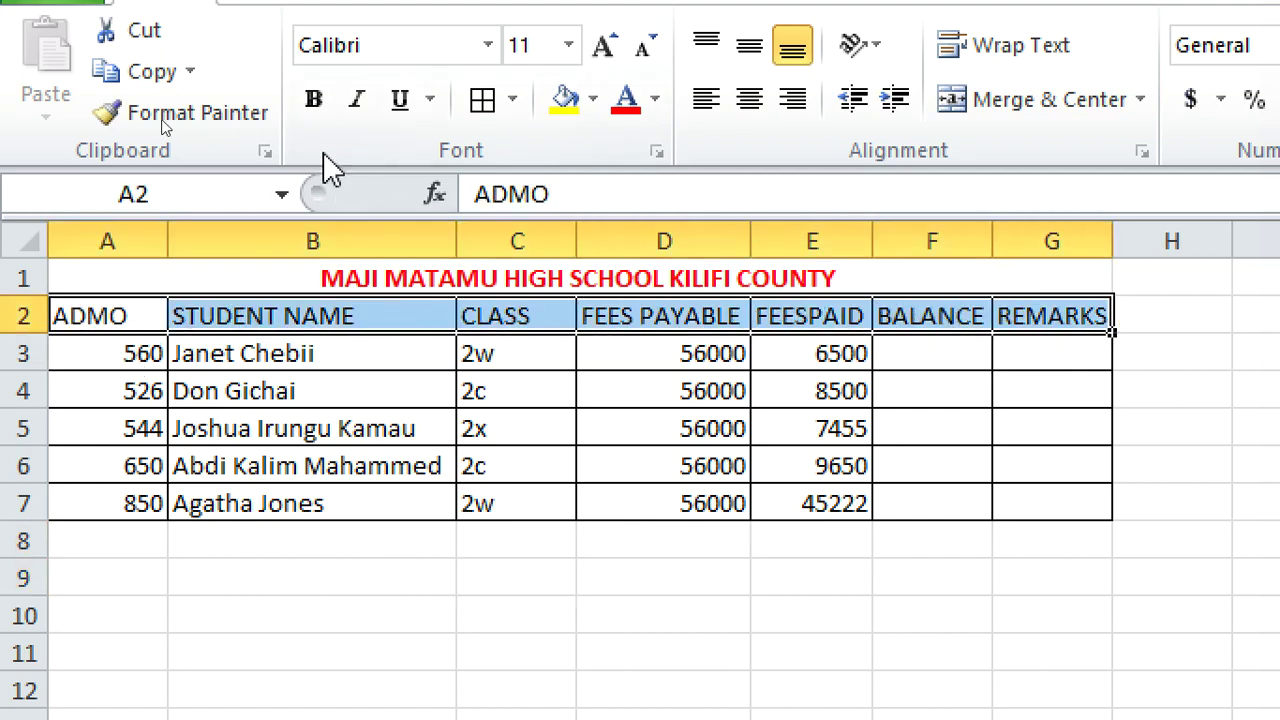
left_click(314, 104)
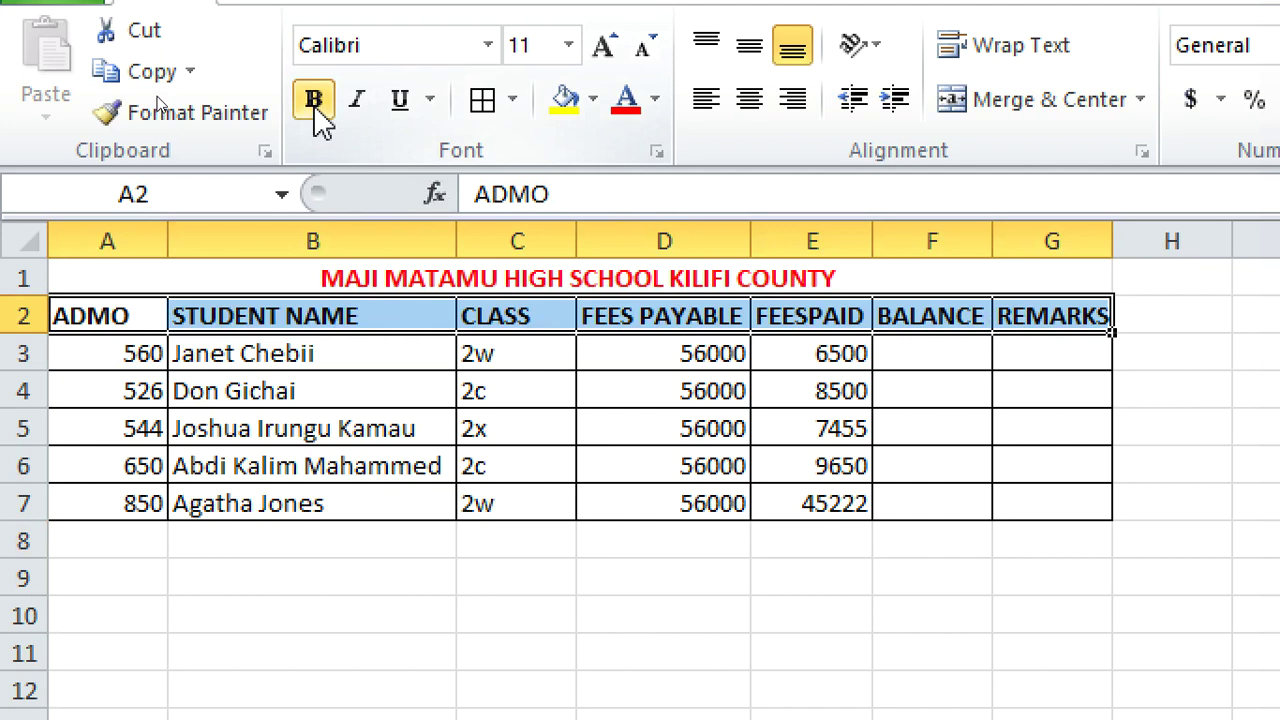
left_click_drag(209, 360, 252, 492)
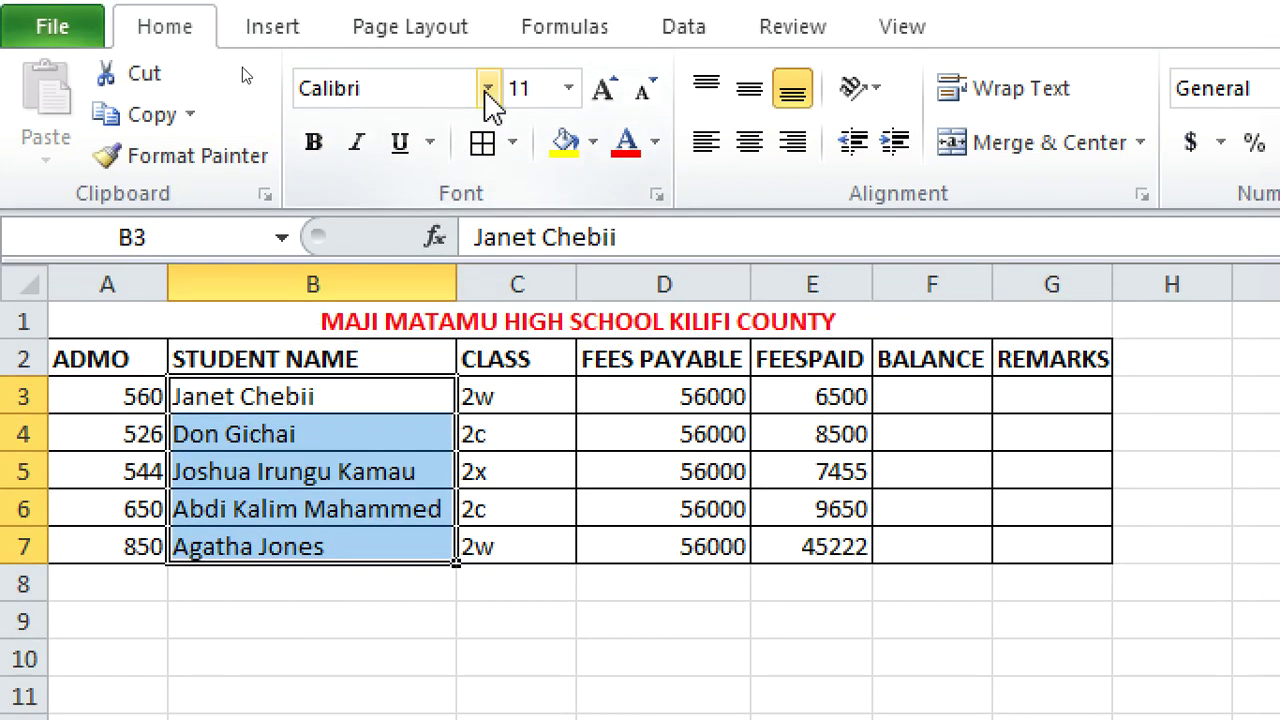
left_click(487, 45)
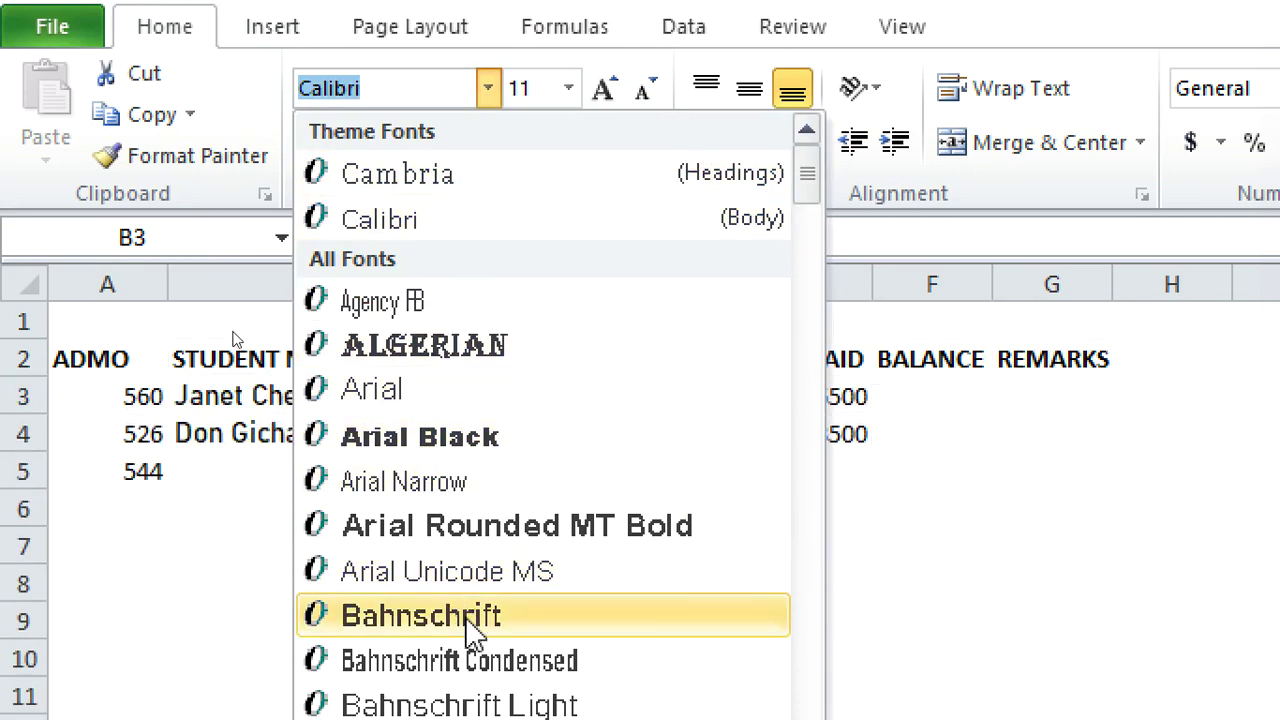
left_click(432, 615)
left_click(529, 662)
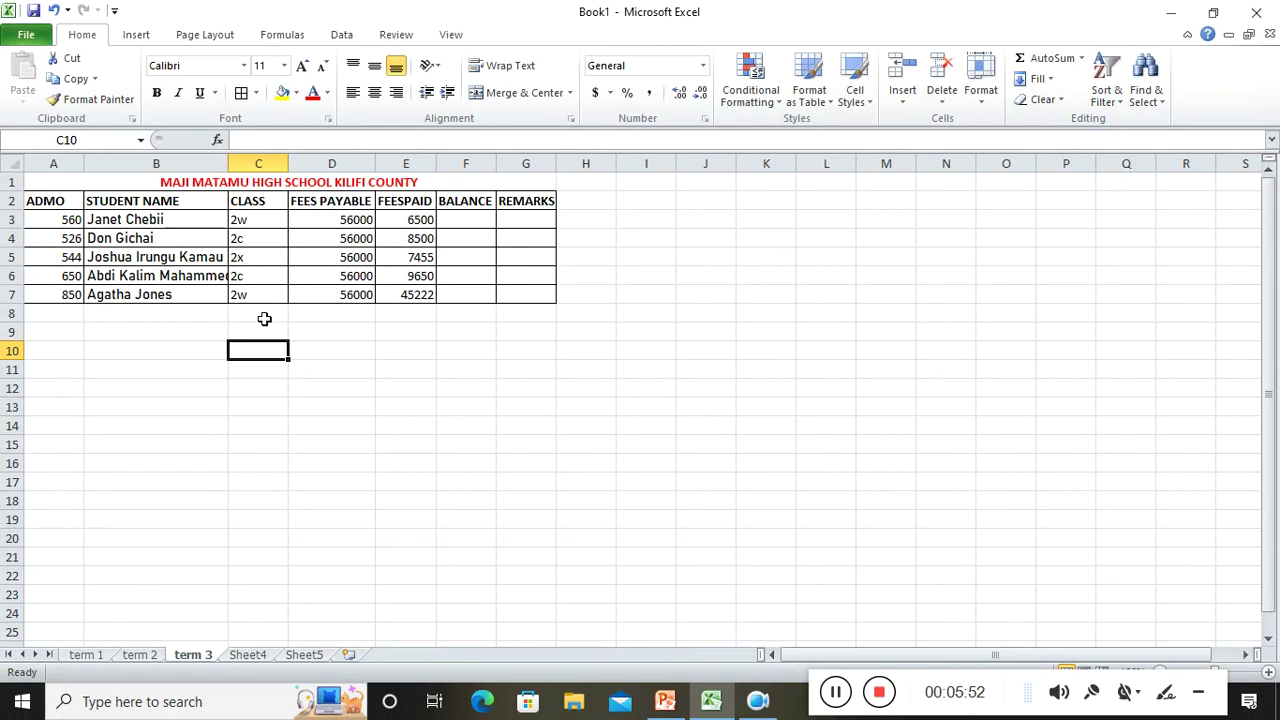
left_click(880, 695)
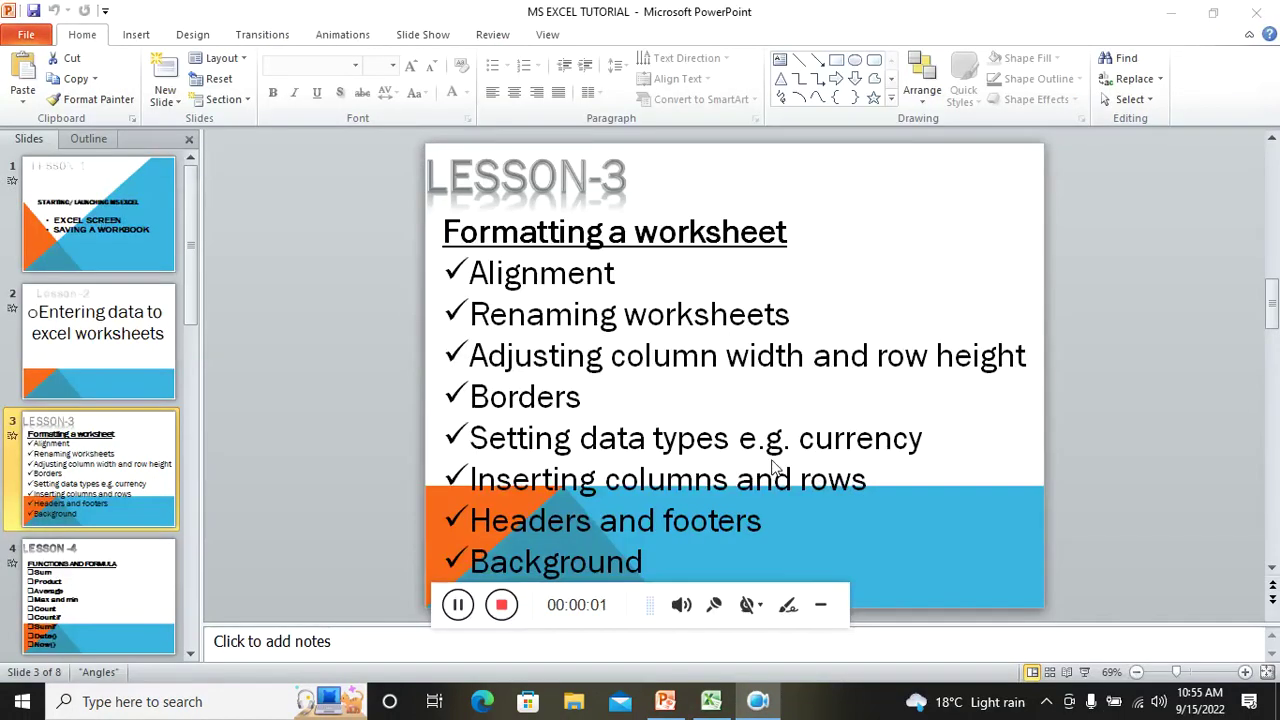
left_click(823, 597)
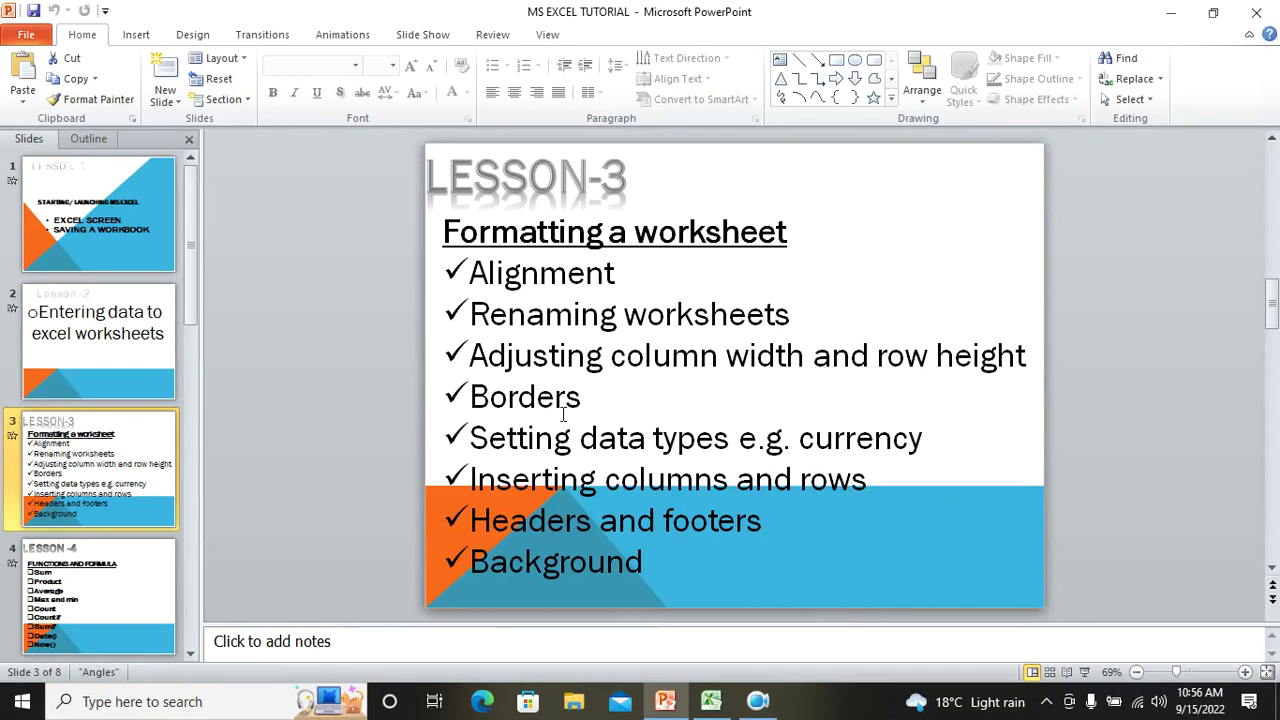
mouse_move(592, 397)
left_mouse_down()
mouse_move(512, 365)
mouse_move(478, 318)
left_mouse_up()
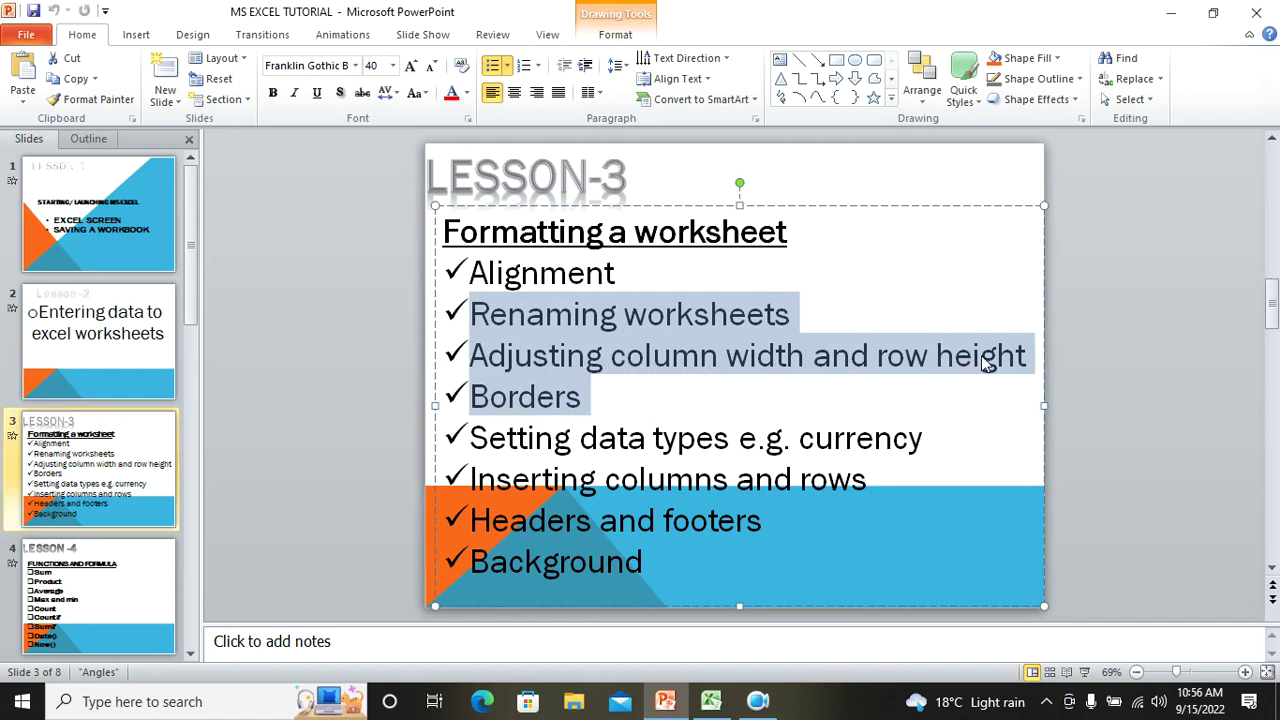
left_click(603, 401)
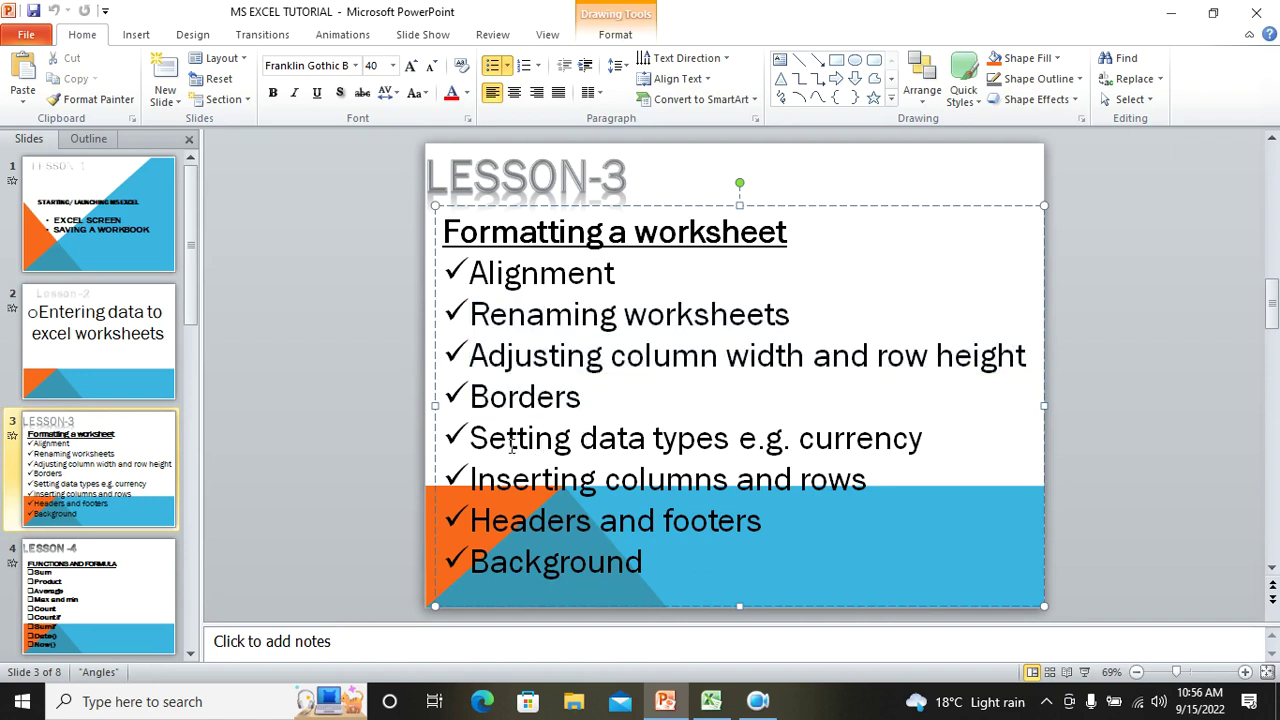
left_click_drag(470, 437, 829, 442)
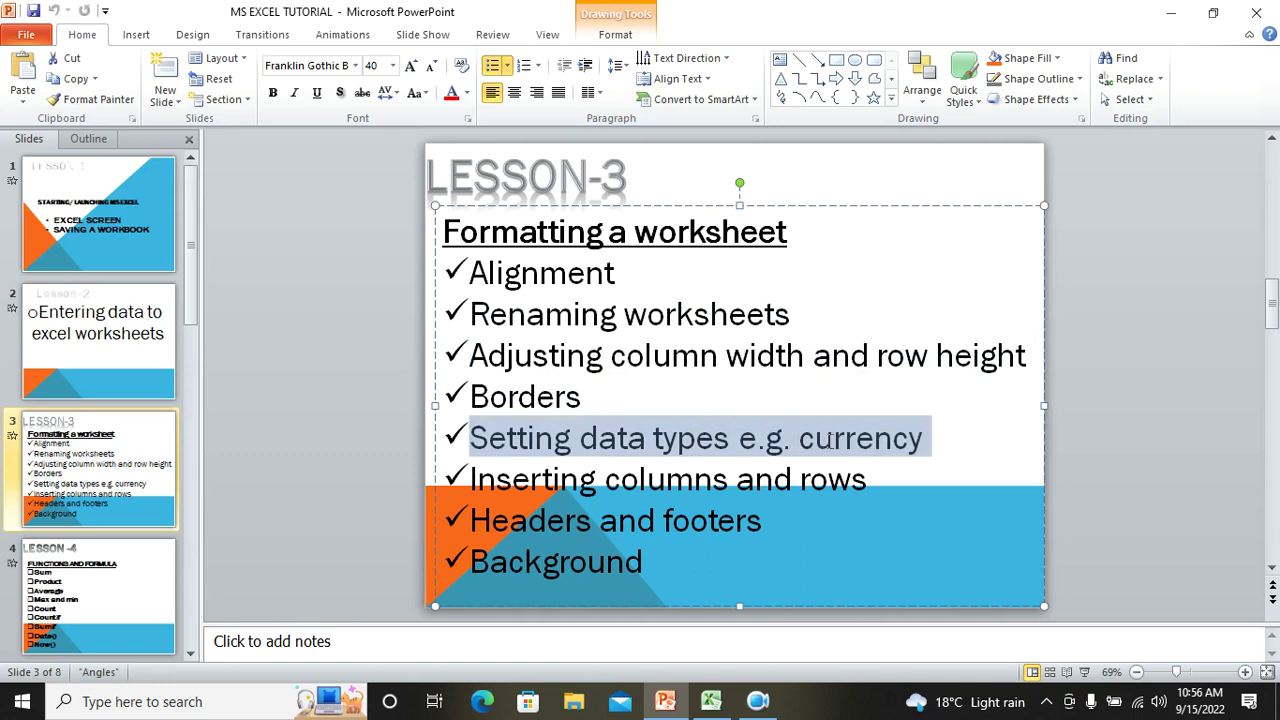
left_click(914, 441)
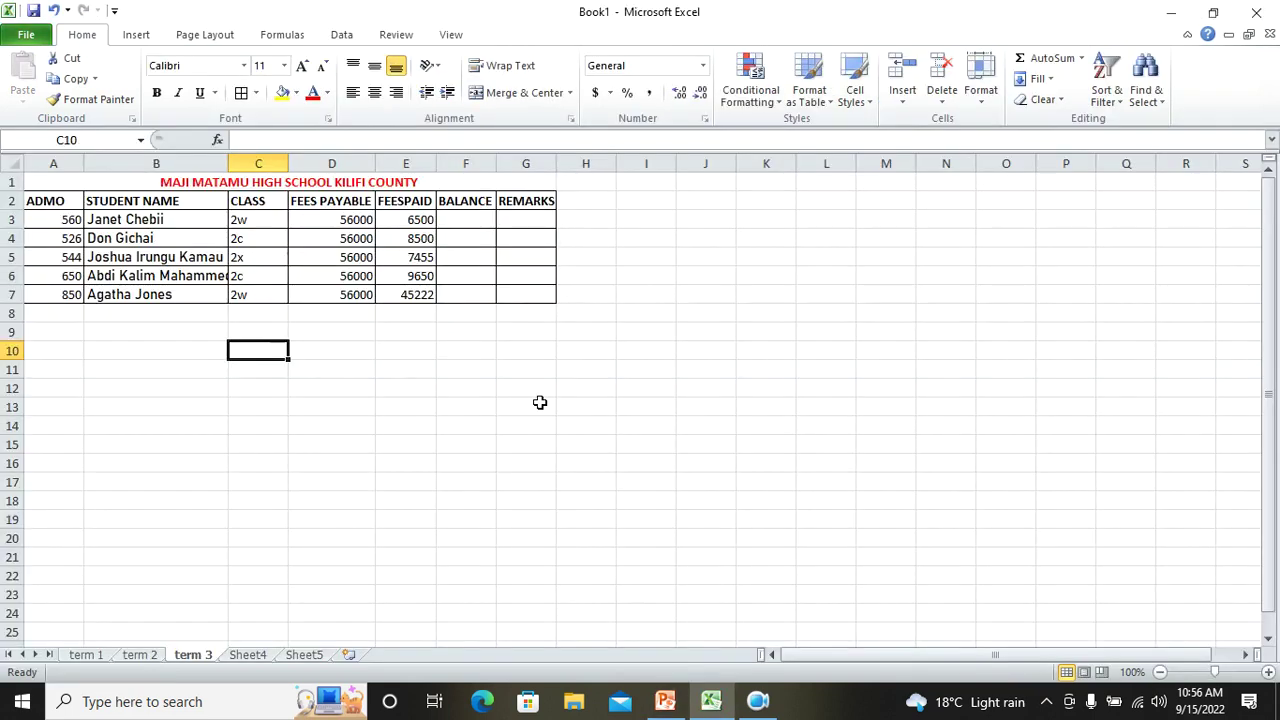
left_click(197, 35)
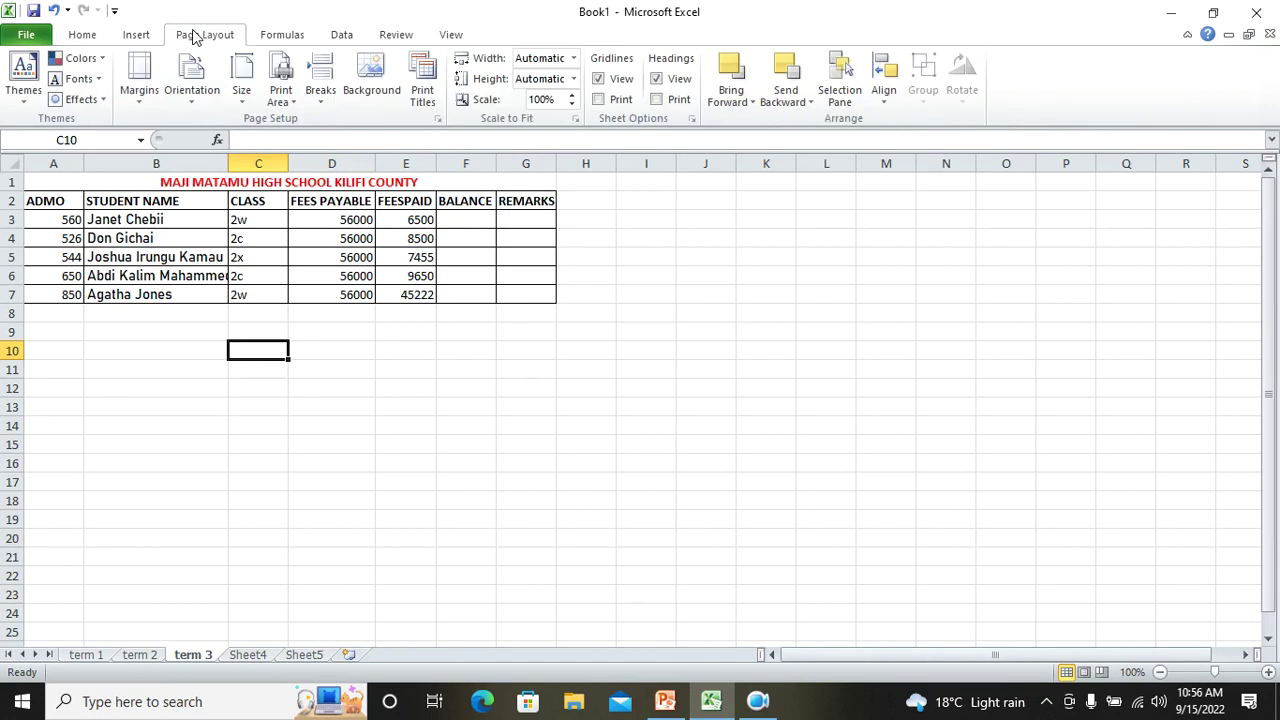
left_click(88, 36)
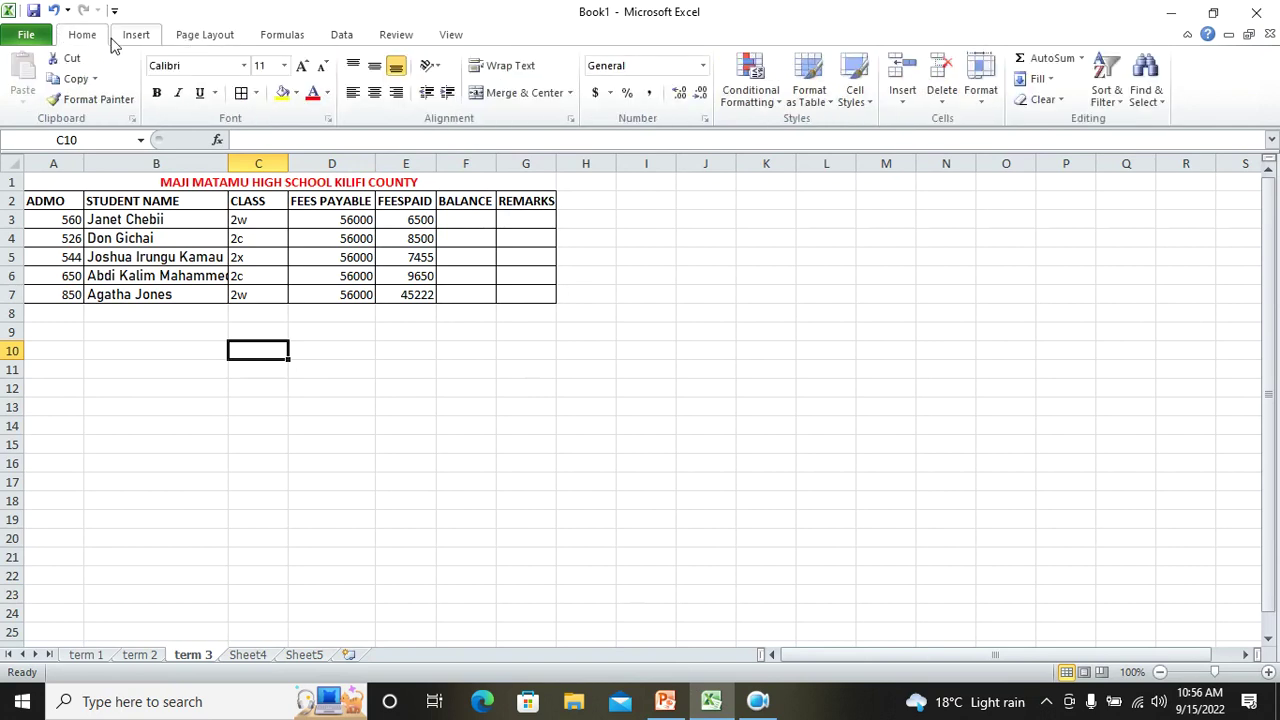
left_click(134, 36)
left_click(198, 38)
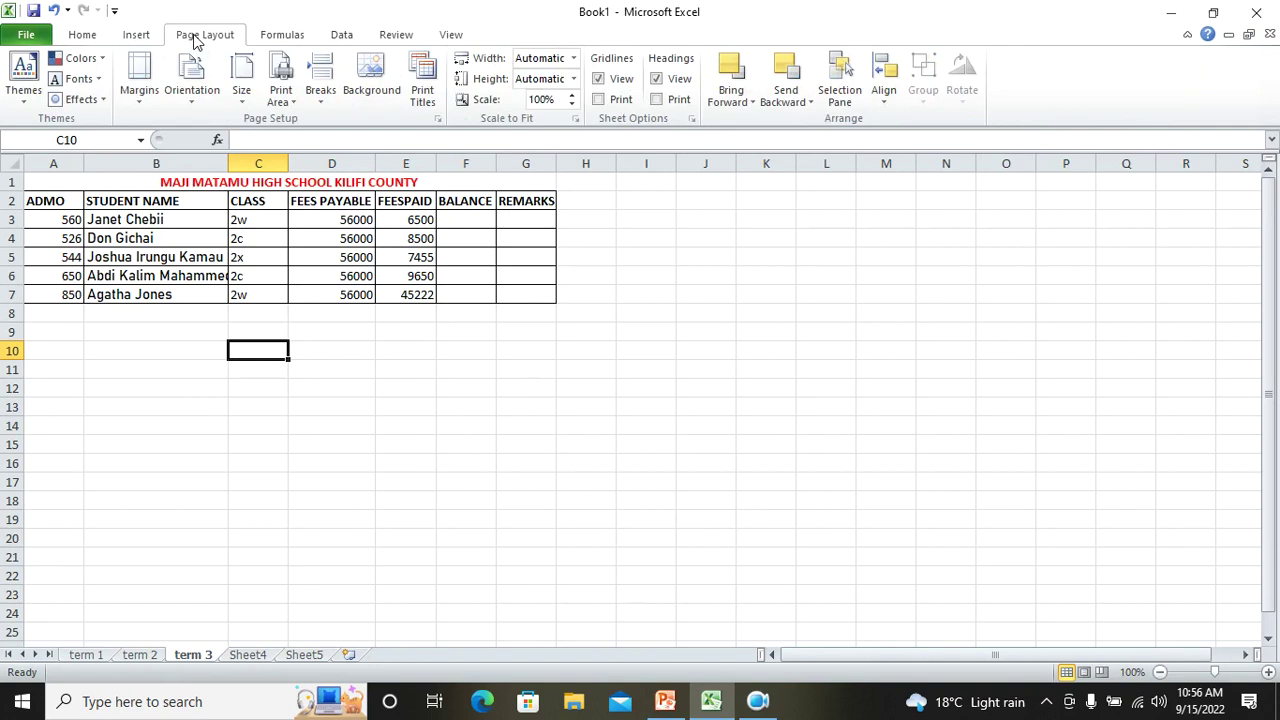
left_click(373, 88)
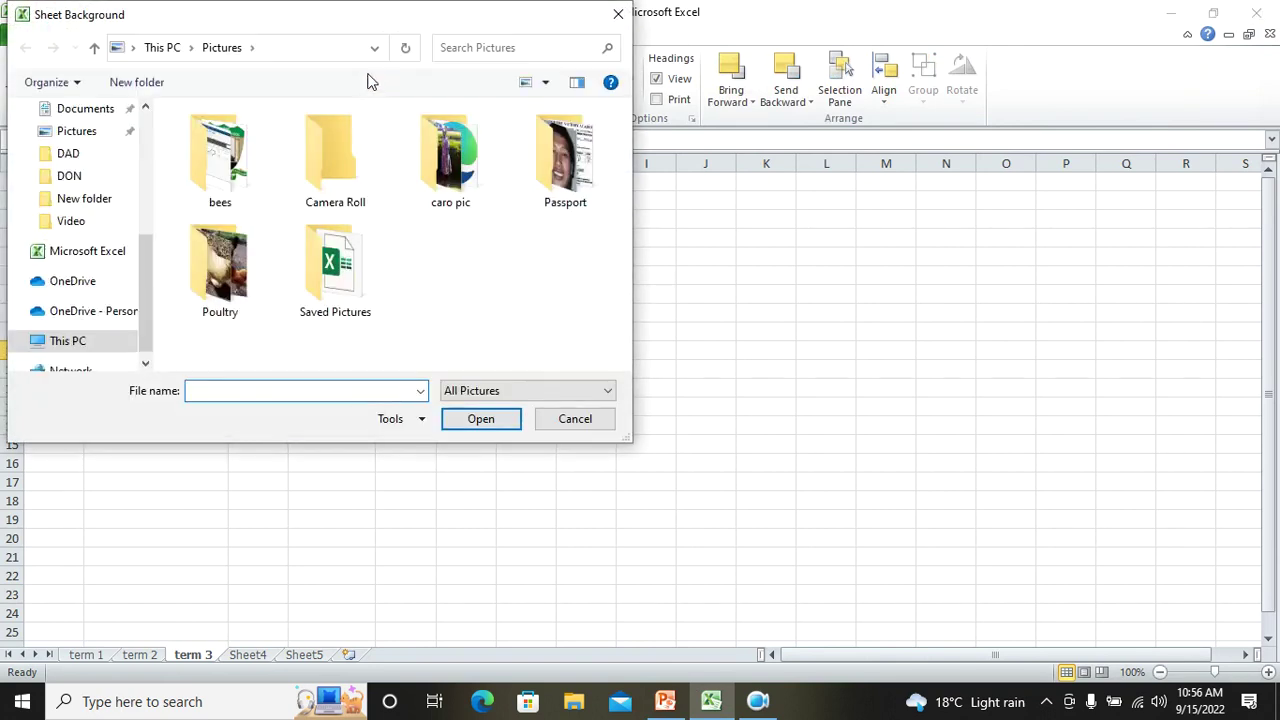
double_click(232, 268)
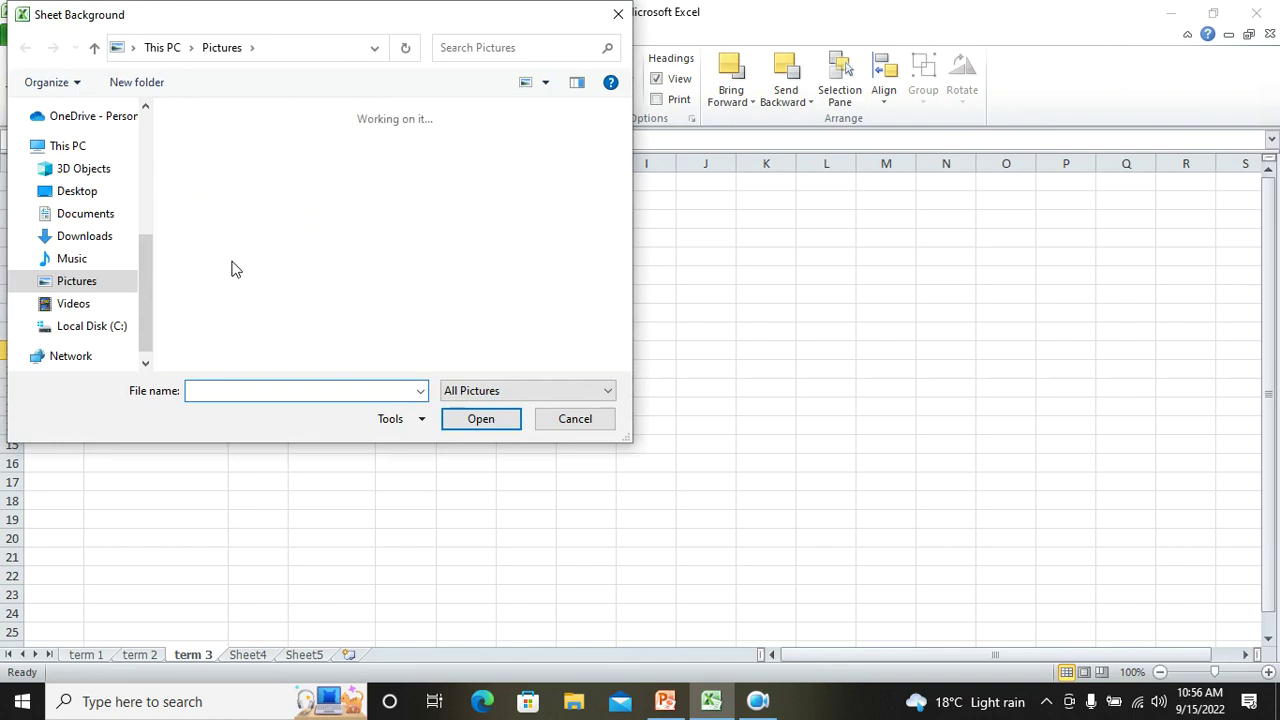
double_click(226, 268)
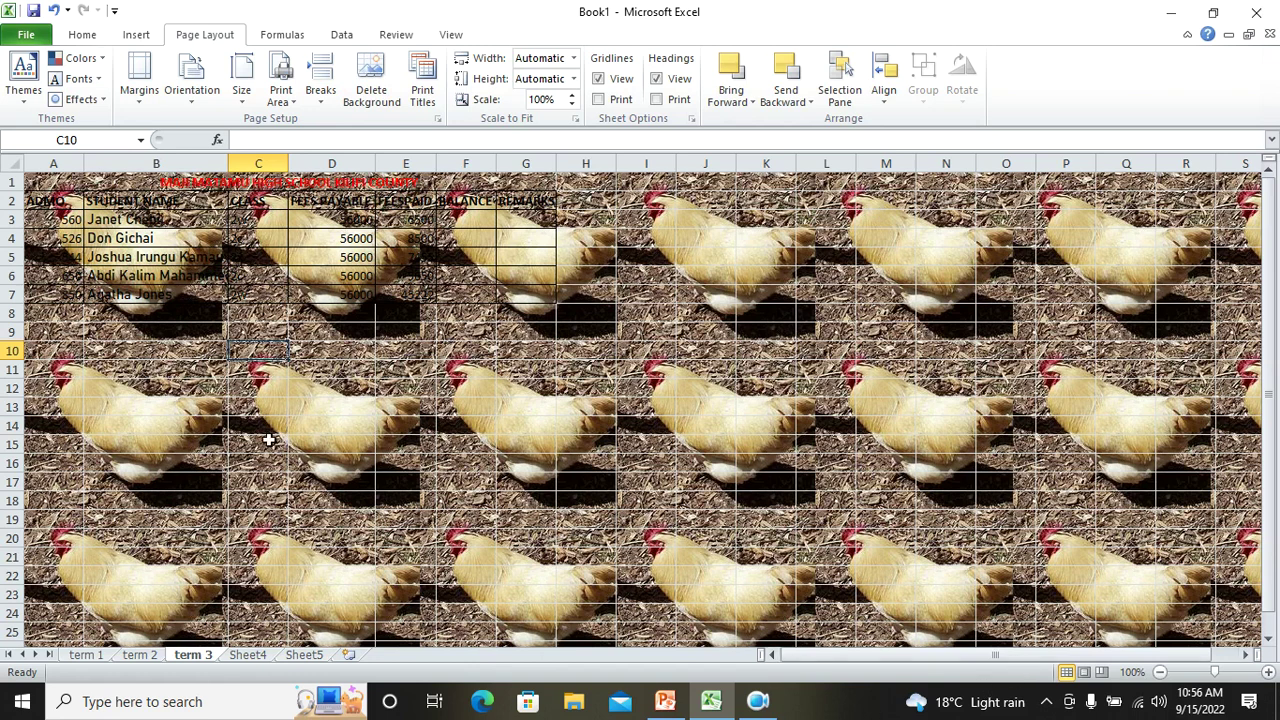
left_click(369, 82)
left_click(372, 80)
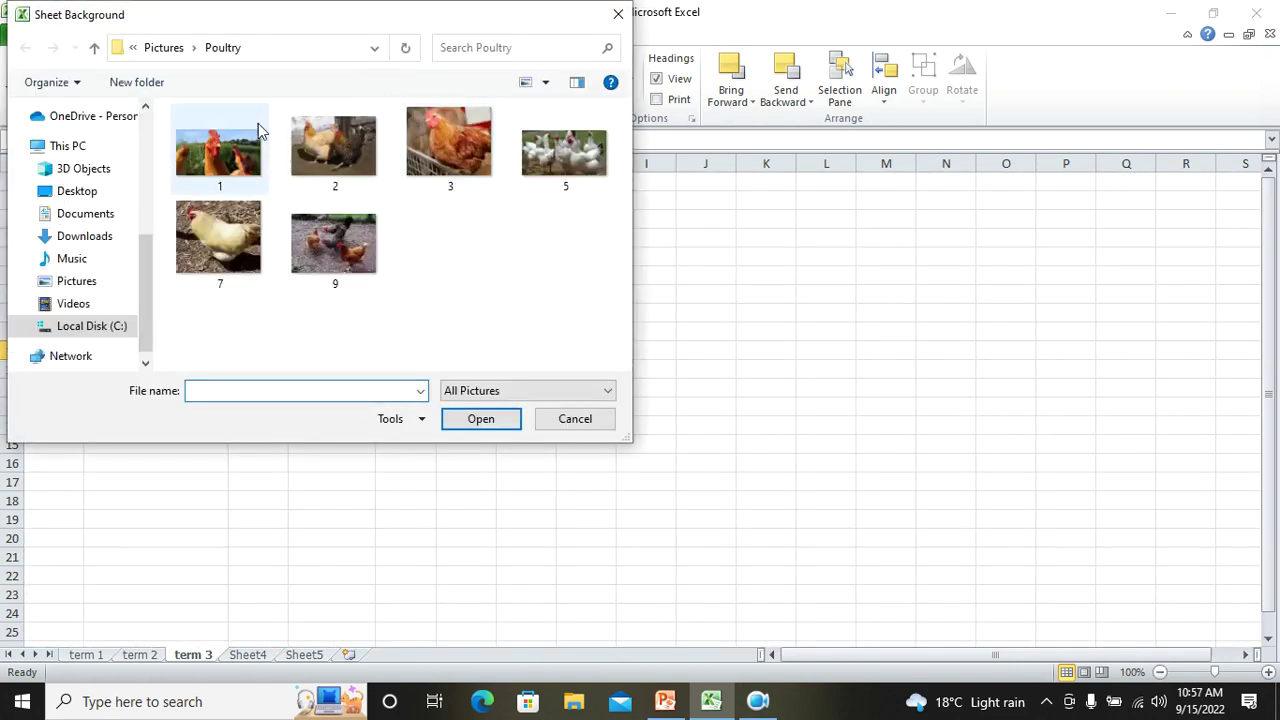
left_click(166, 48)
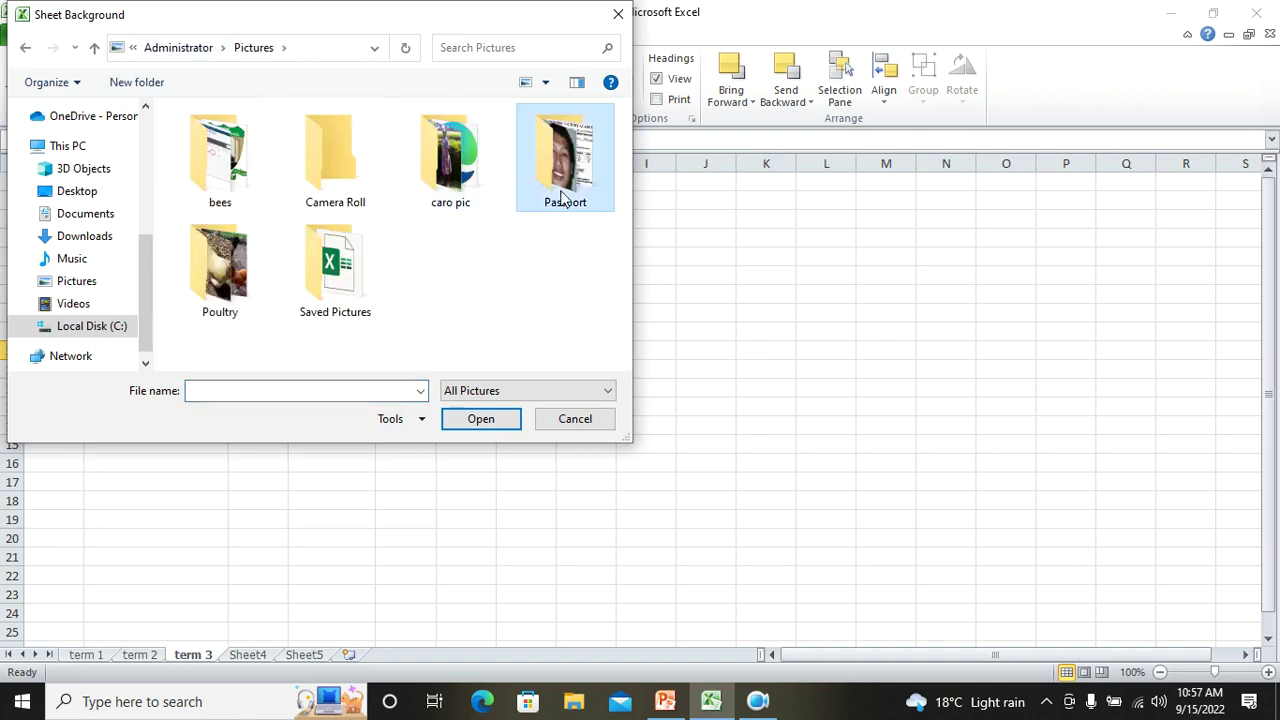
double_click(247, 192)
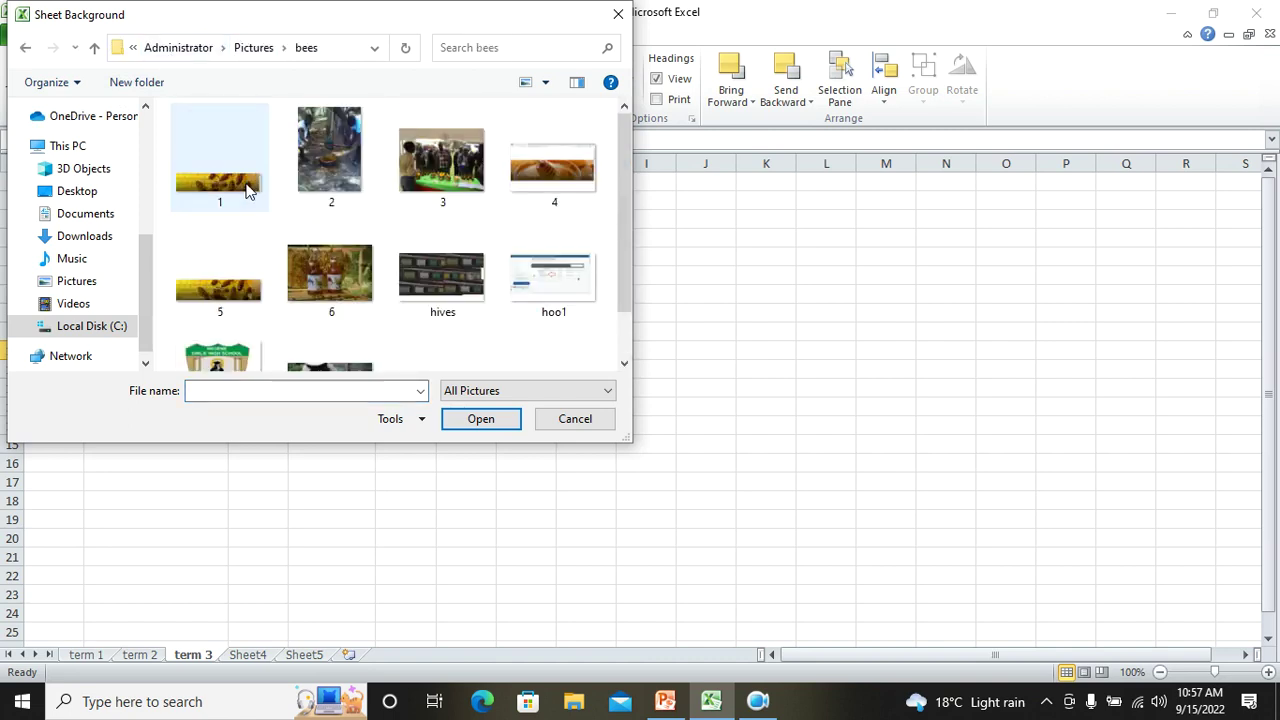
scroll(511, 320, "down", 1)
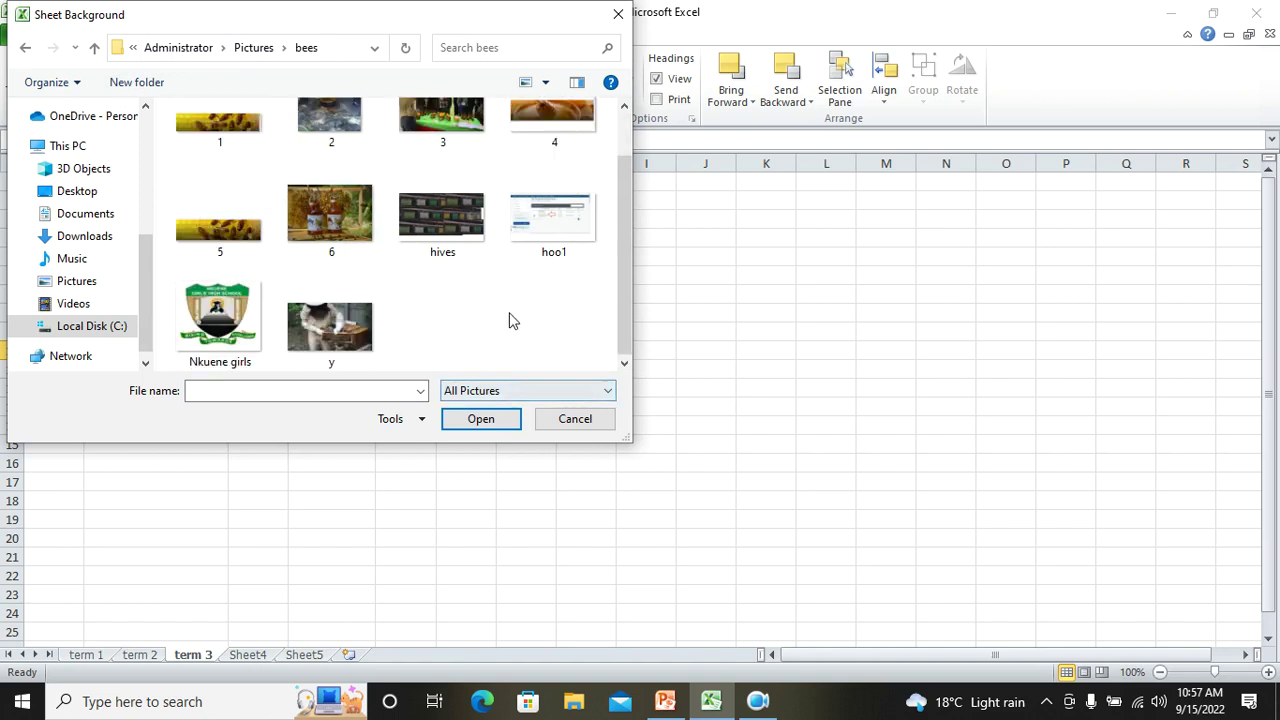
double_click(220, 128)
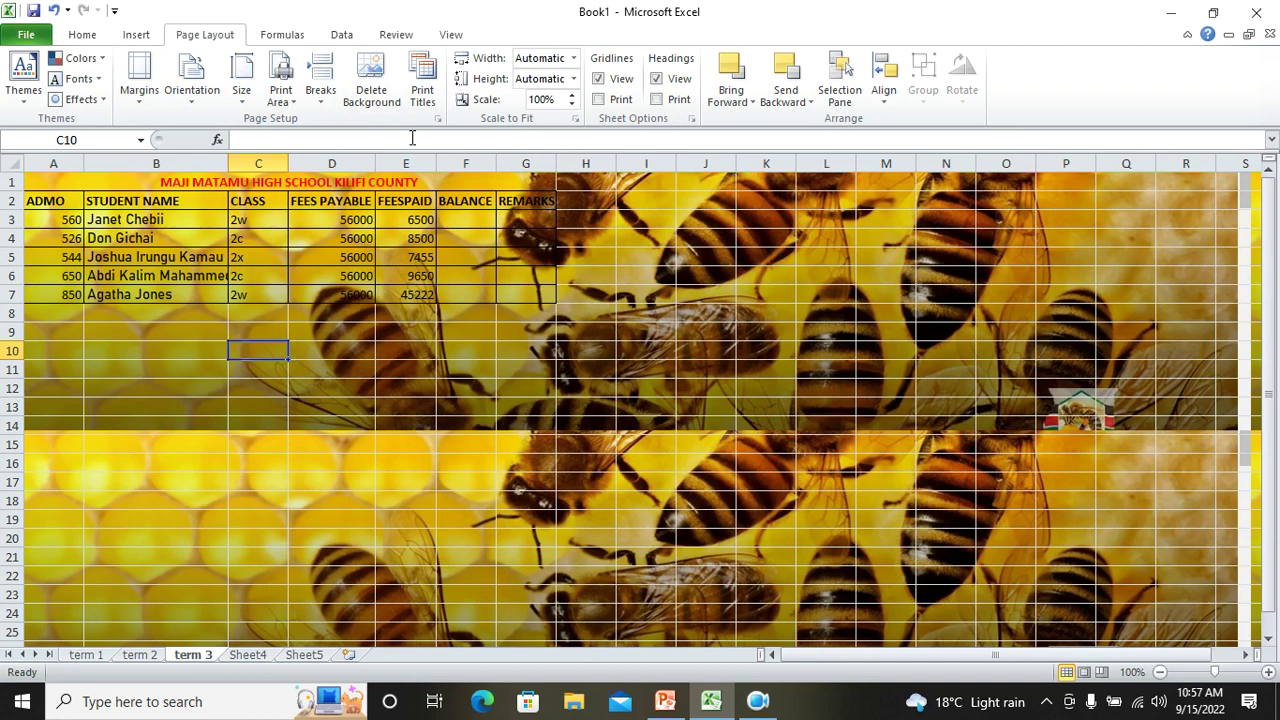
left_click(370, 92)
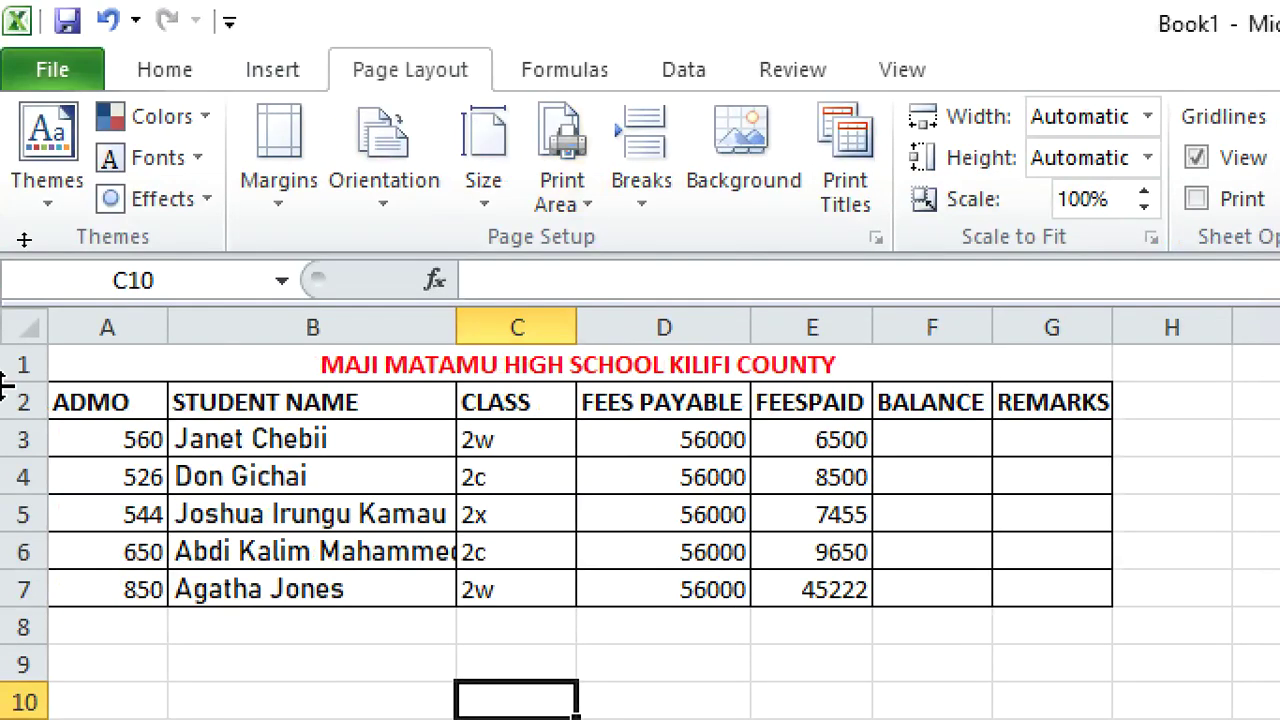
- Centre the data in A3:E7 and raise row 1's height to about 30.75 points
left_click_drag(680, 447, 682, 596)
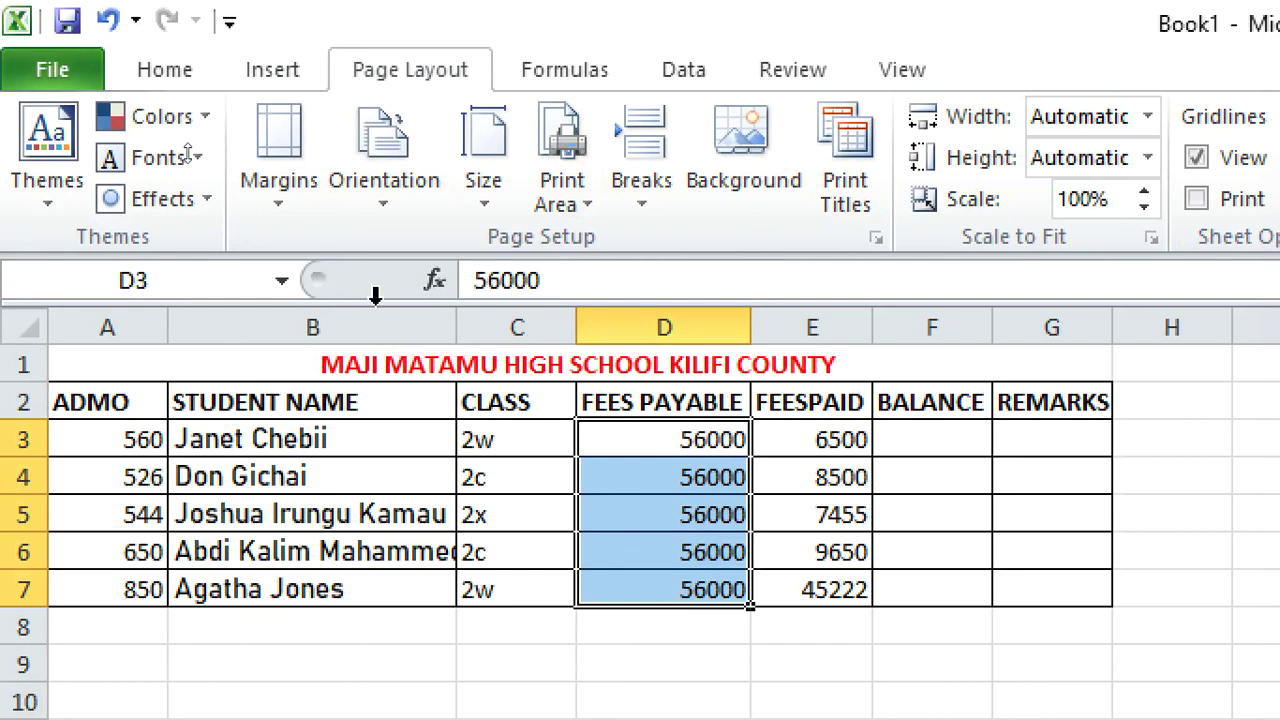
left_click(166, 78)
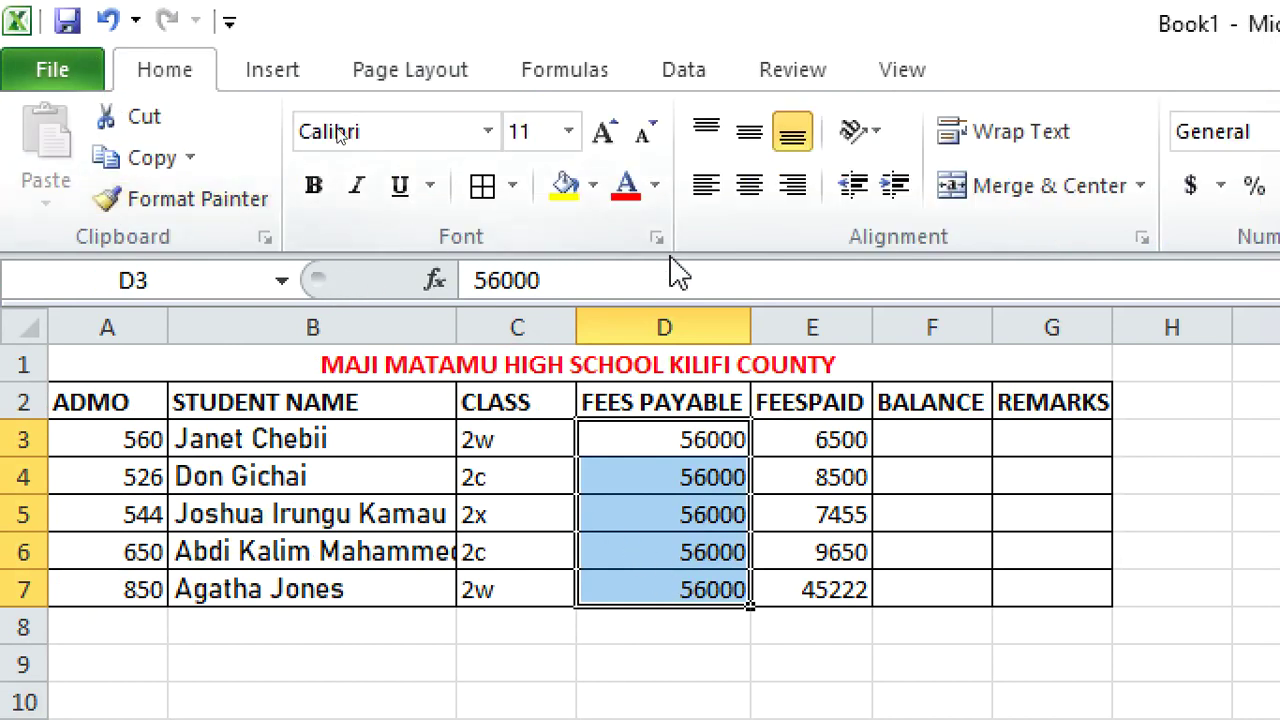
left_click(750, 188)
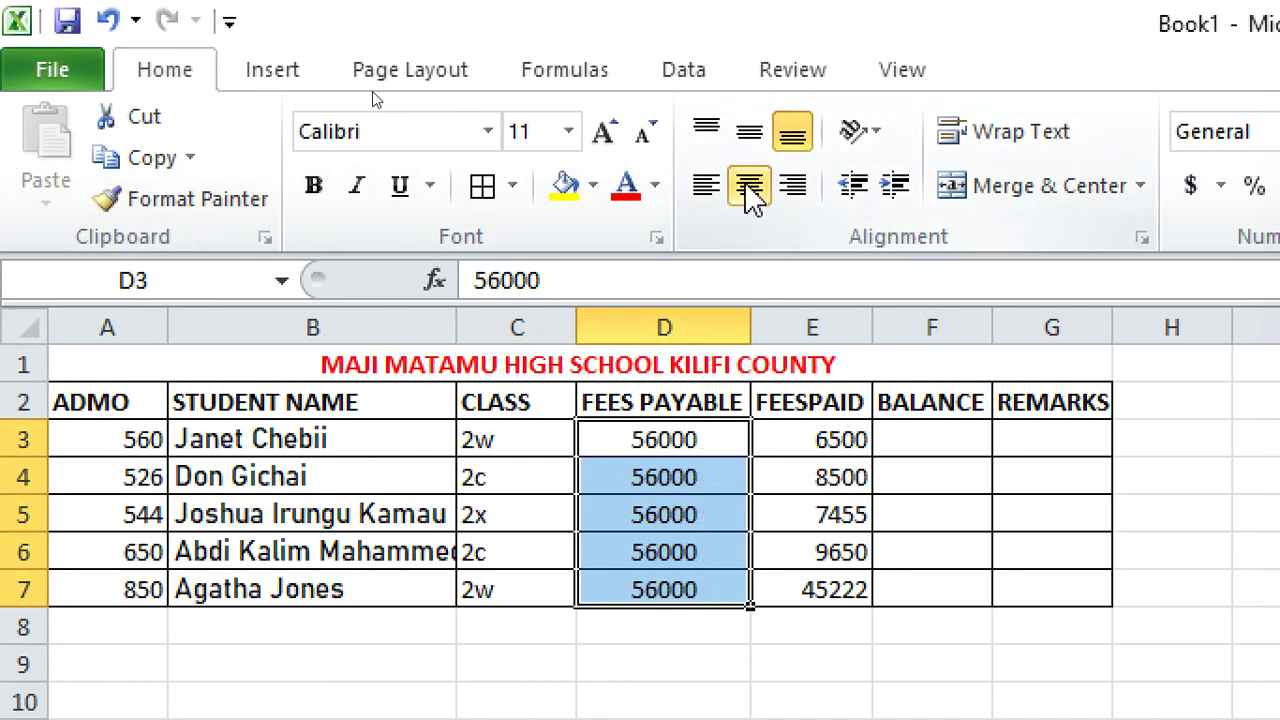
left_click_drag(100, 440, 791, 603)
left_click(752, 198)
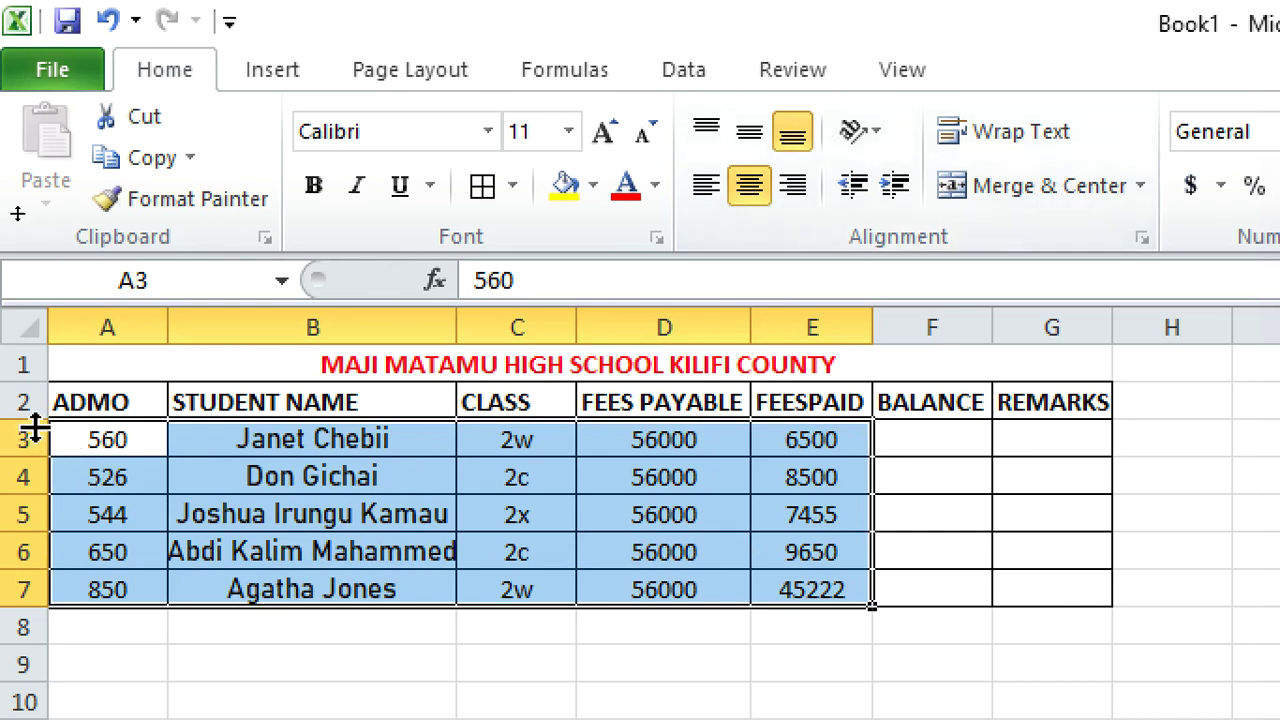
left_click(215, 477)
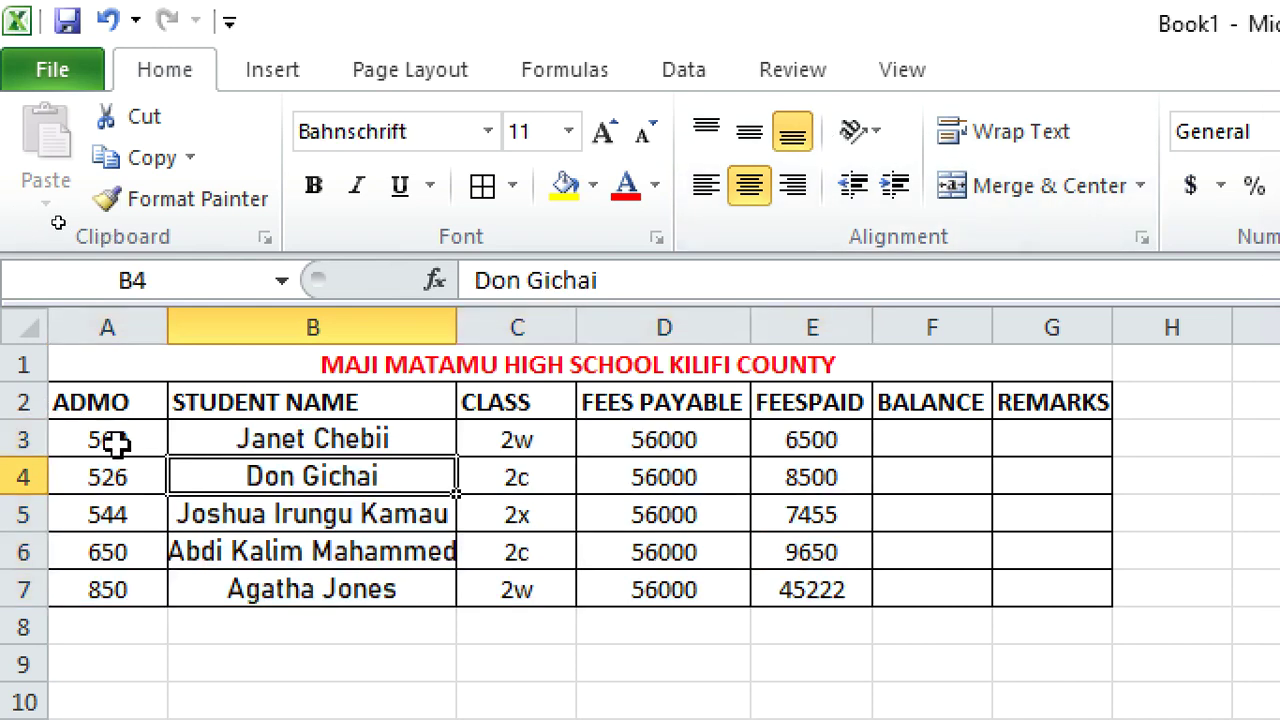
left_click_drag(40, 381, 41, 420)
- Set the merged A1 school title to font size 22
left_click(414, 402)
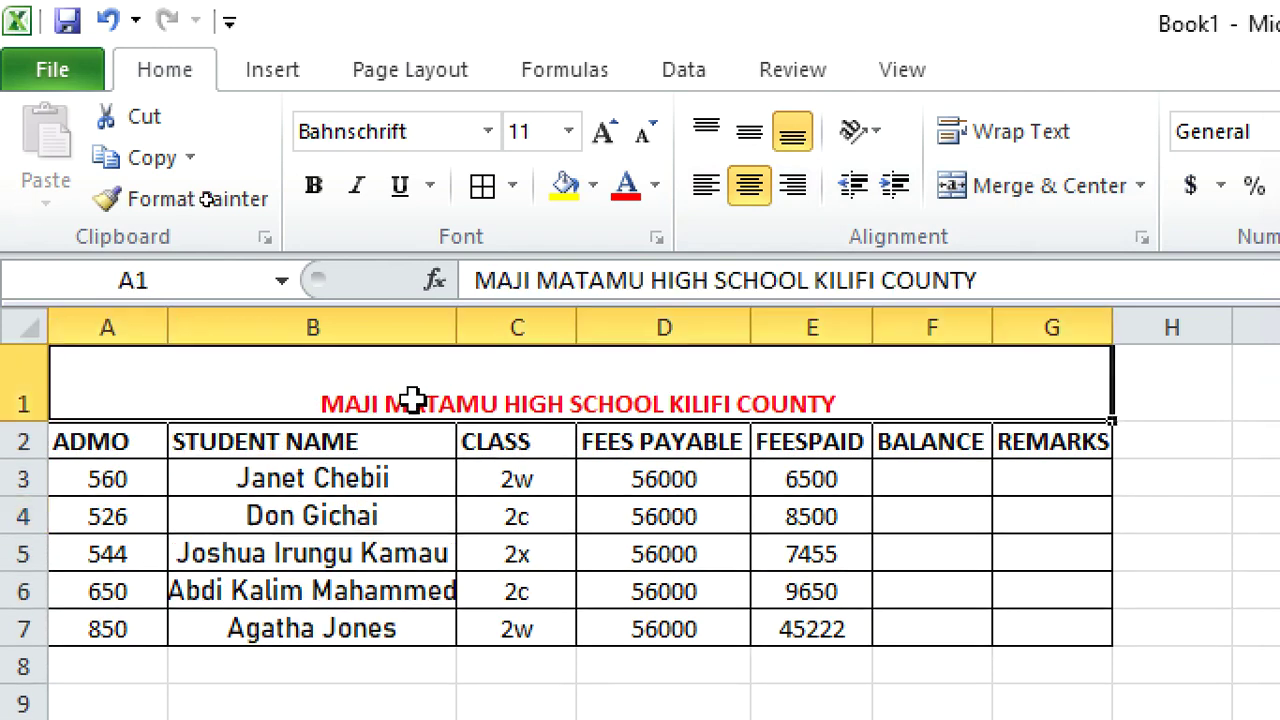
left_click(570, 133)
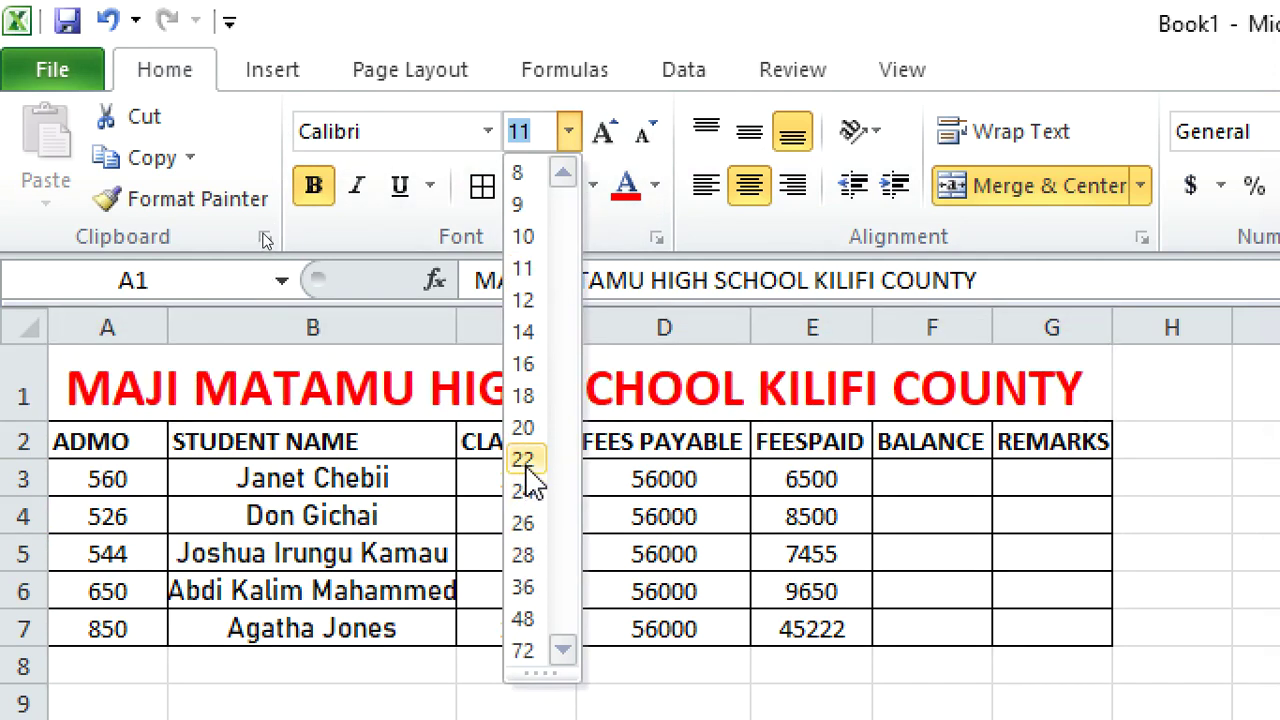
left_click(522, 459)
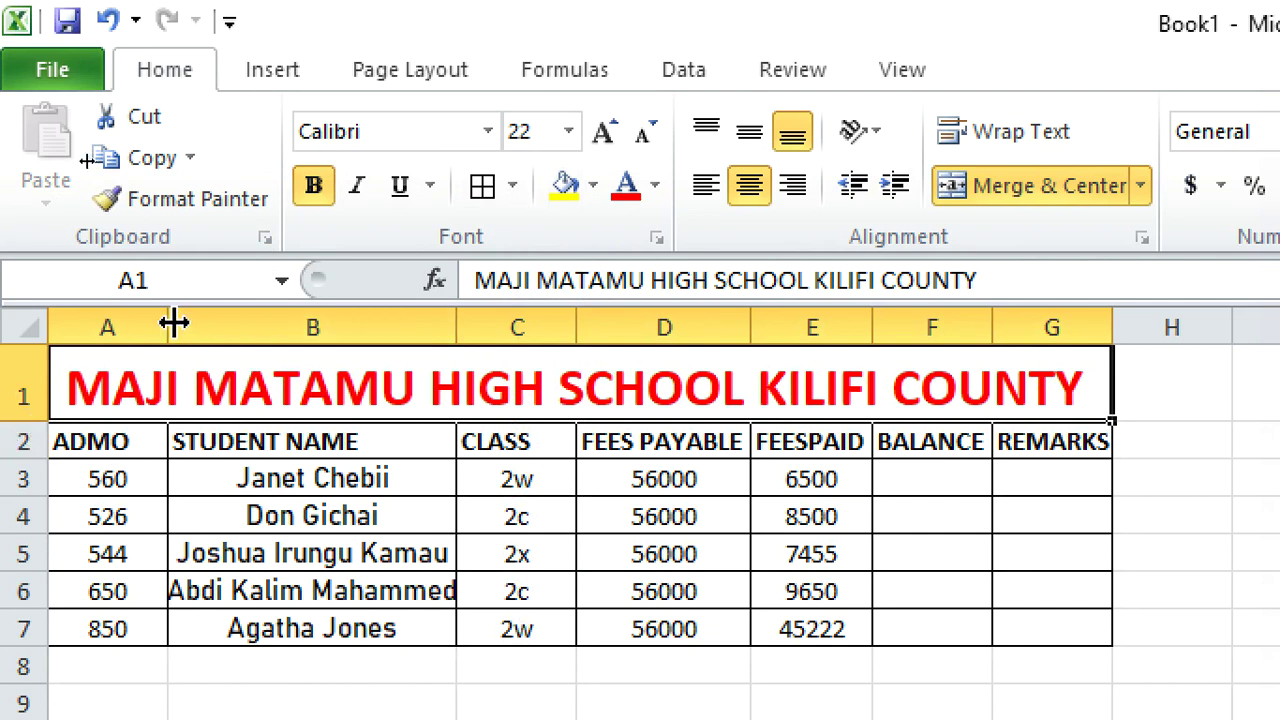
- Widen columns A, B and C, bringing CLASS to 9.29 (70 pixels)
left_click_drag(173, 322, 201, 327)
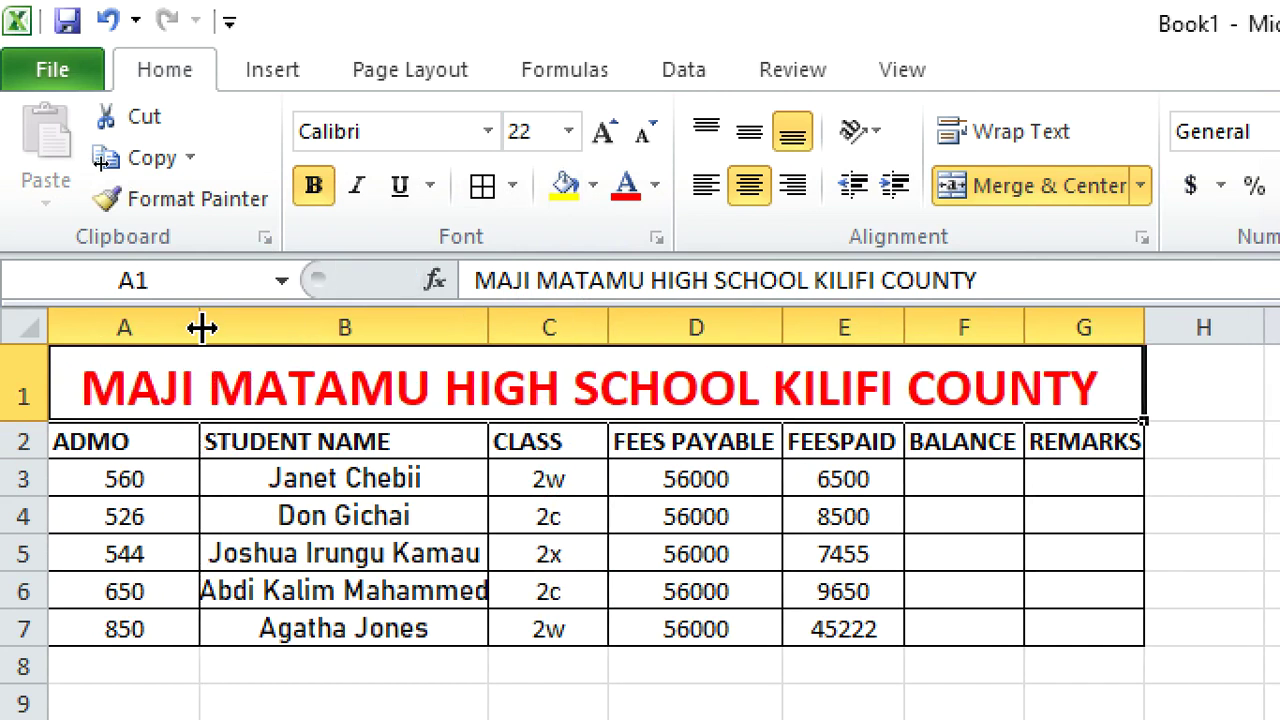
left_click_drag(486, 329, 518, 336)
left_click_drag(638, 326, 649, 326)
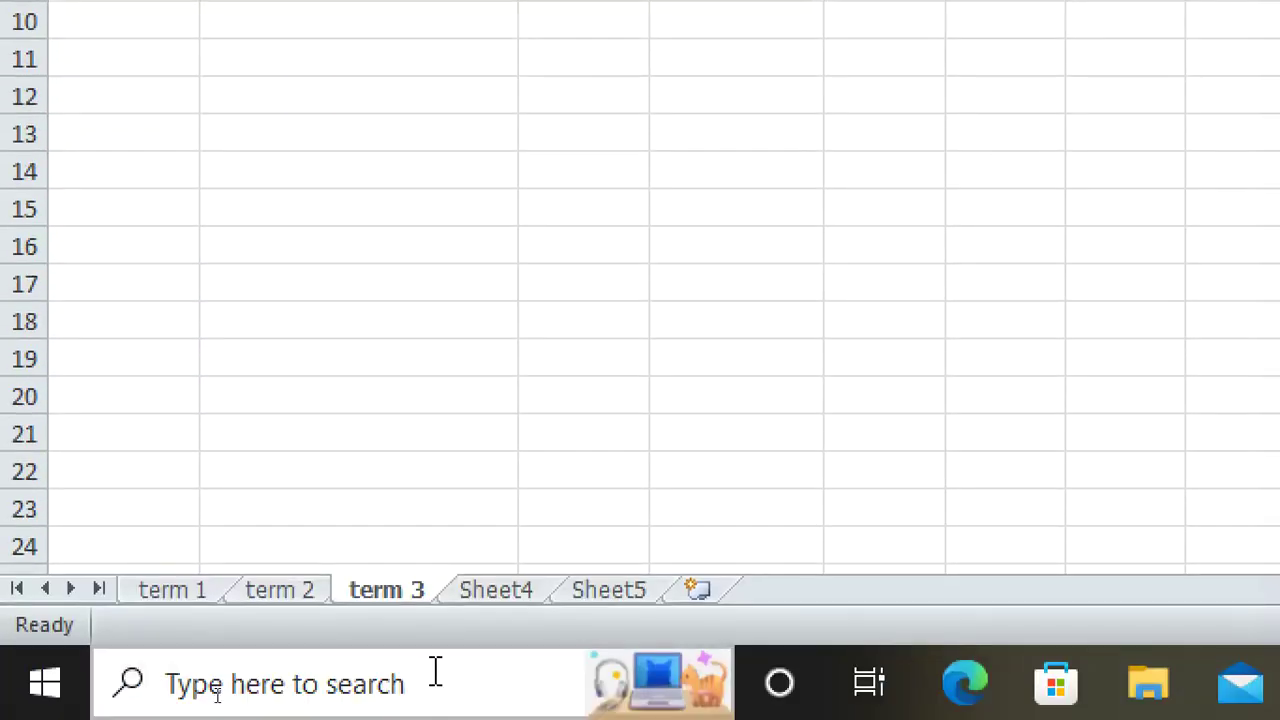
- Rename the 'term 1' sheet tab to MAJIMATAMU, then check term 2 and return
double_click(177, 600)
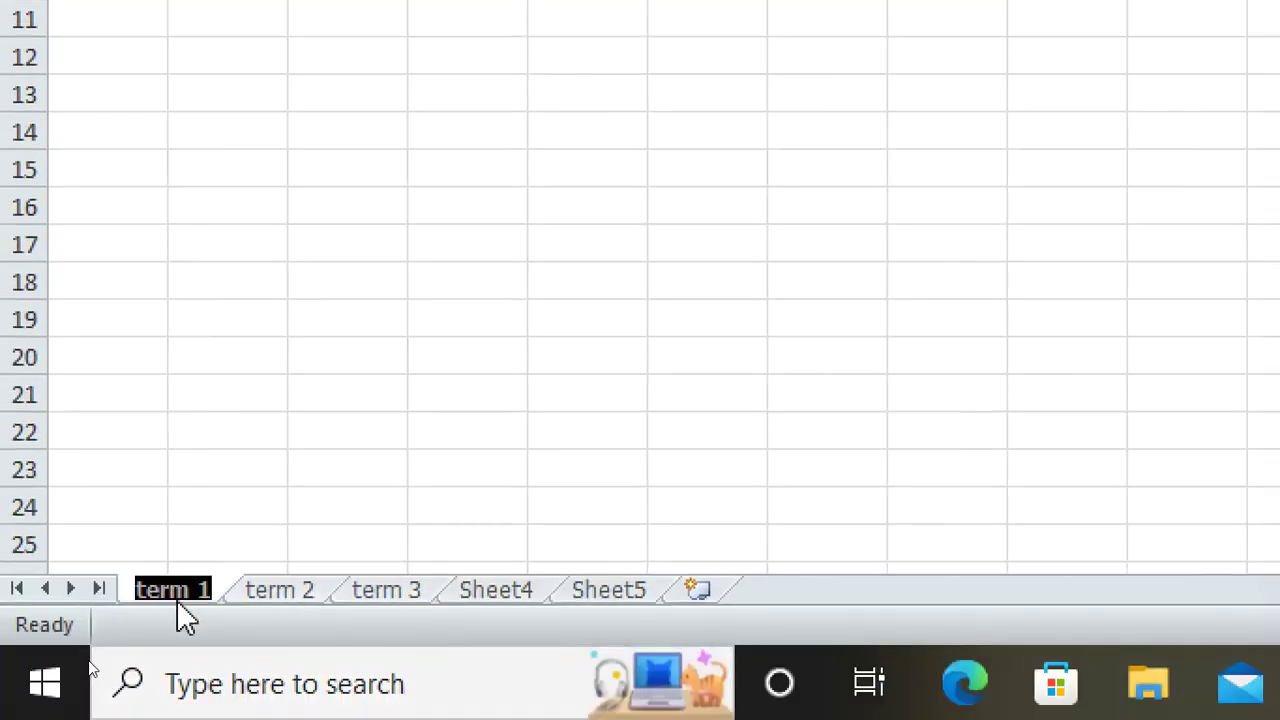
type("MAJIMATAMU")
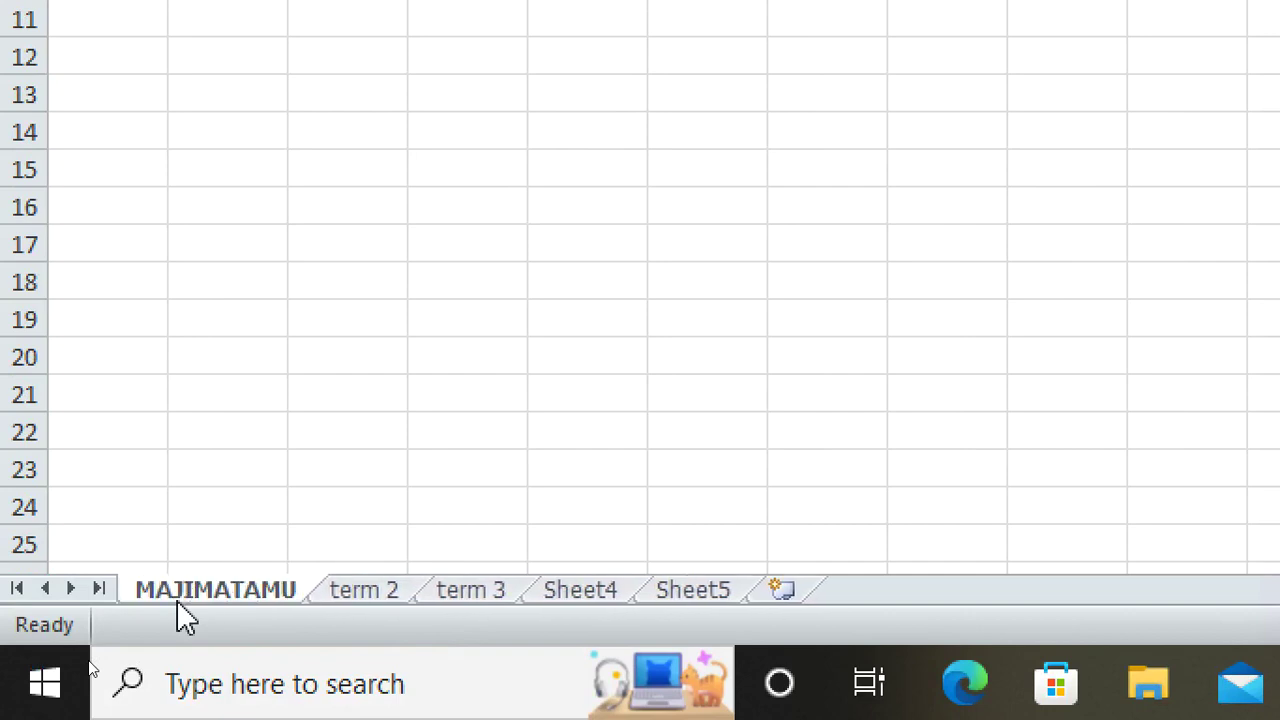
left_click(321, 351)
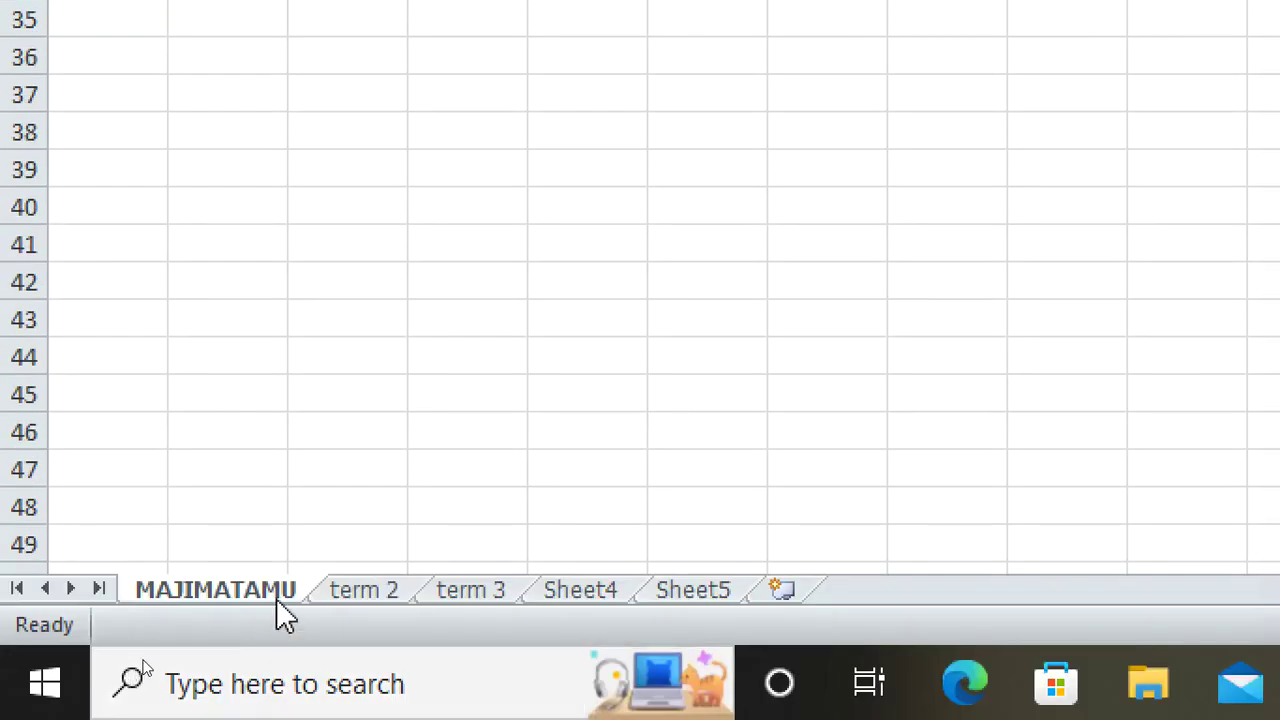
left_click(364, 591)
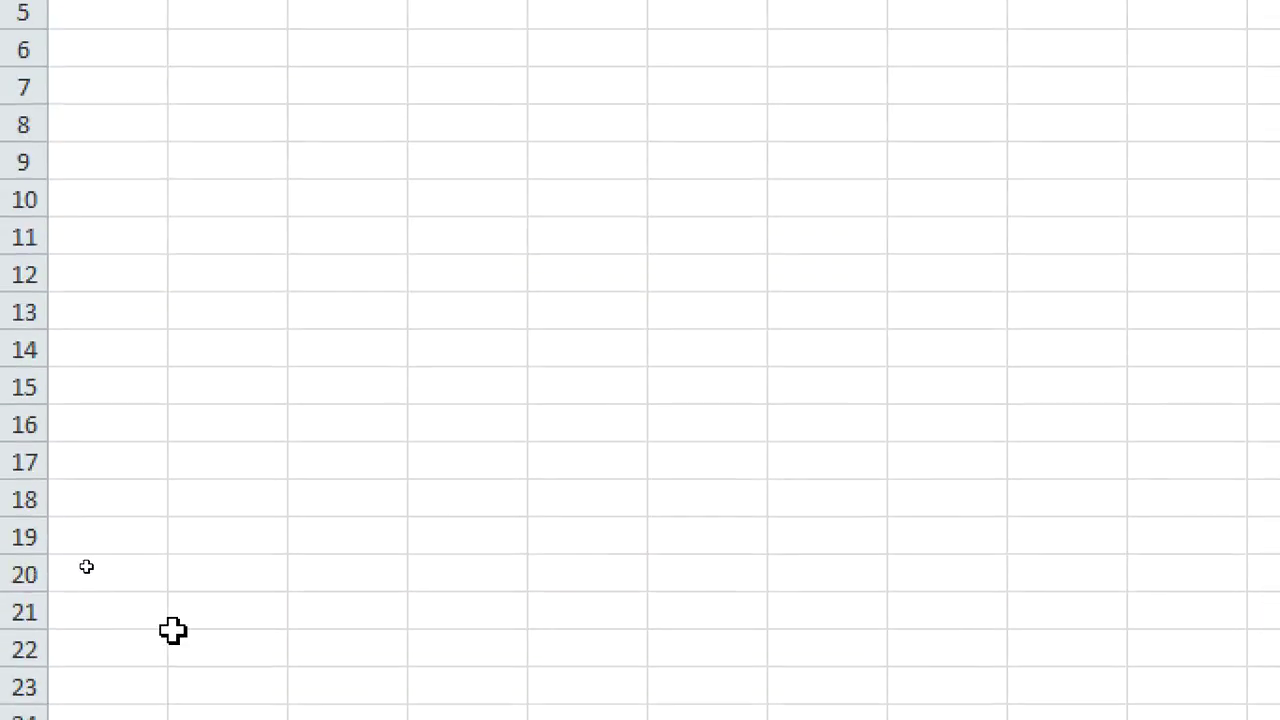
left_click(172, 590)
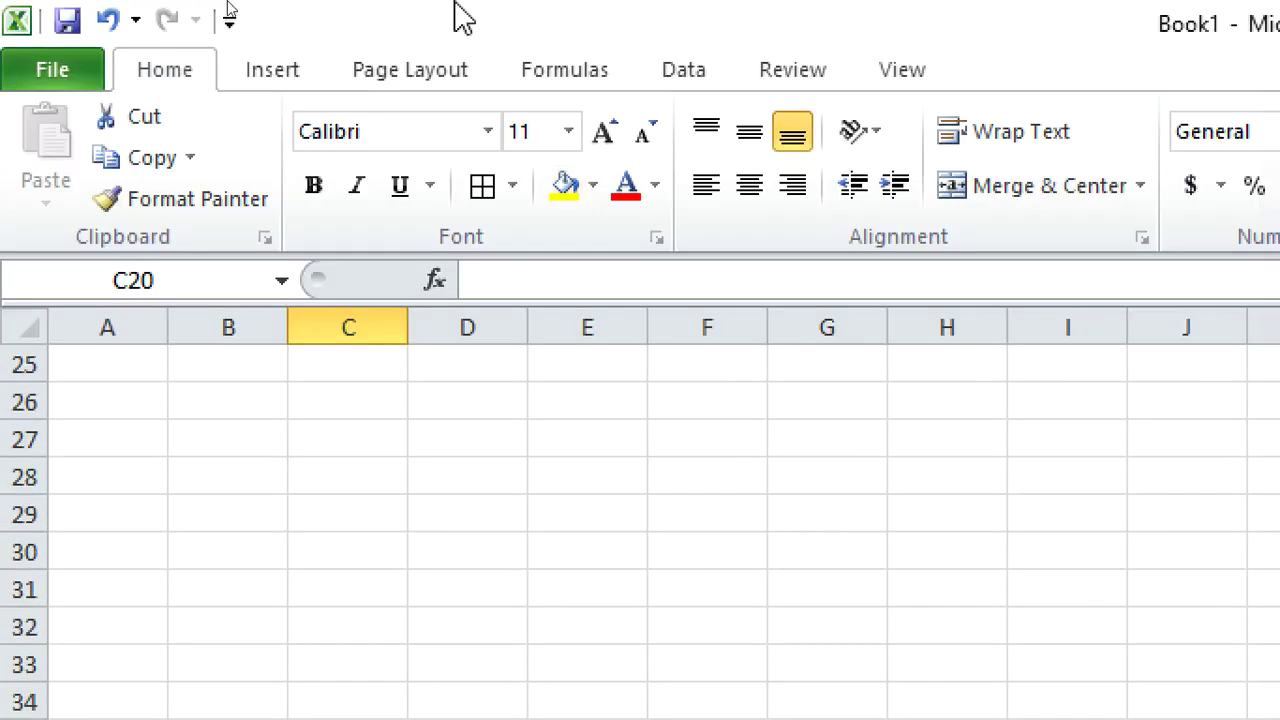
- Undo back to the term 3 fee table and select the amounts in D3:E7
left_click(106, 20)
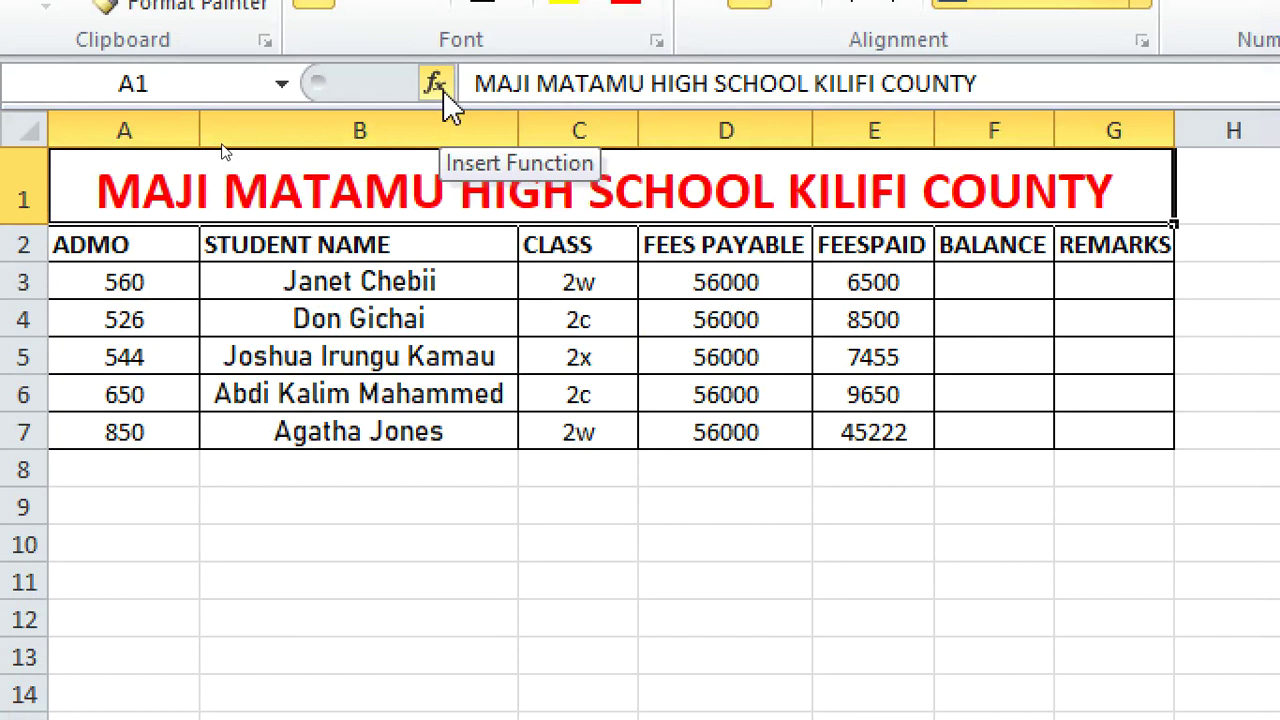
left_click_drag(700, 289, 876, 432)
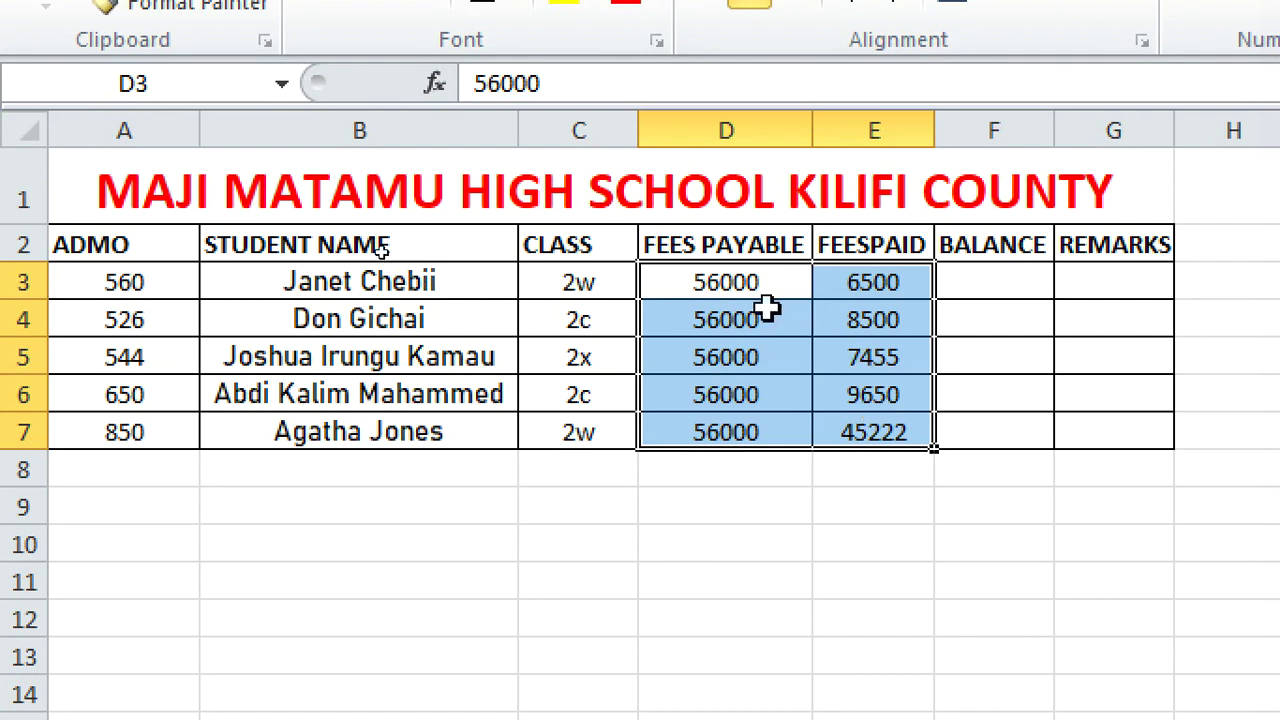
left_click(768, 533)
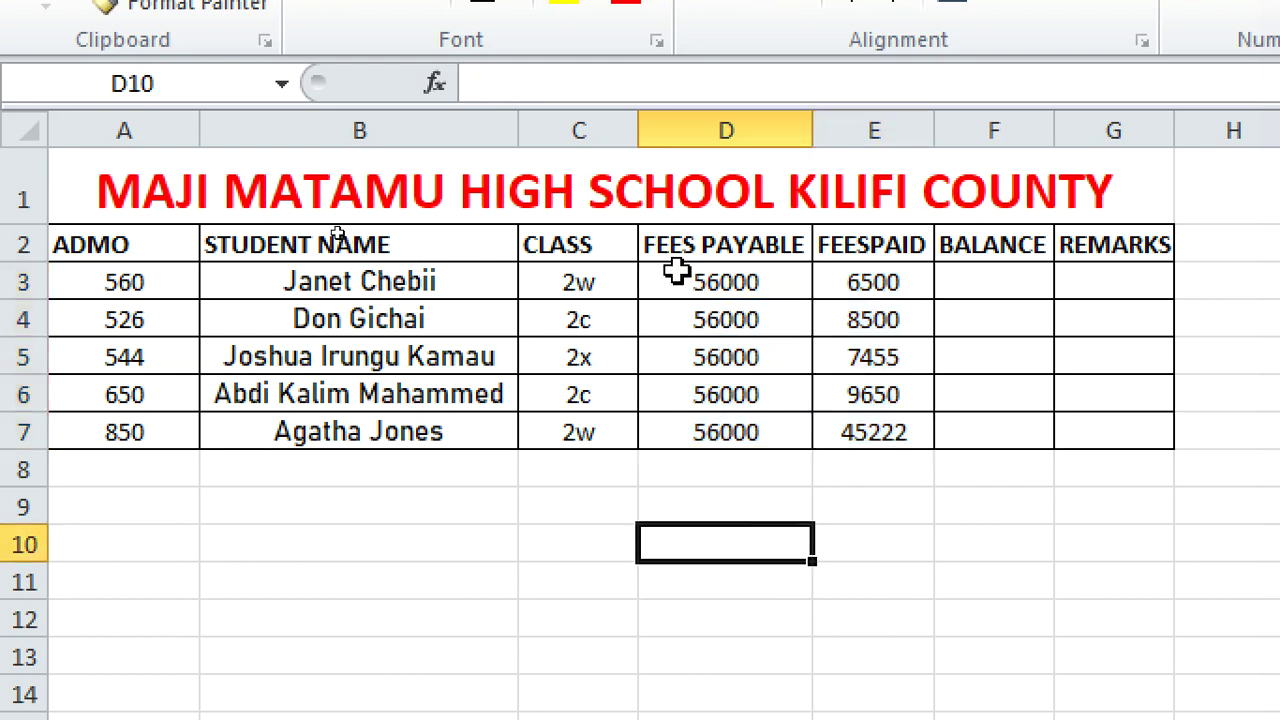
left_click_drag(666, 246, 714, 251)
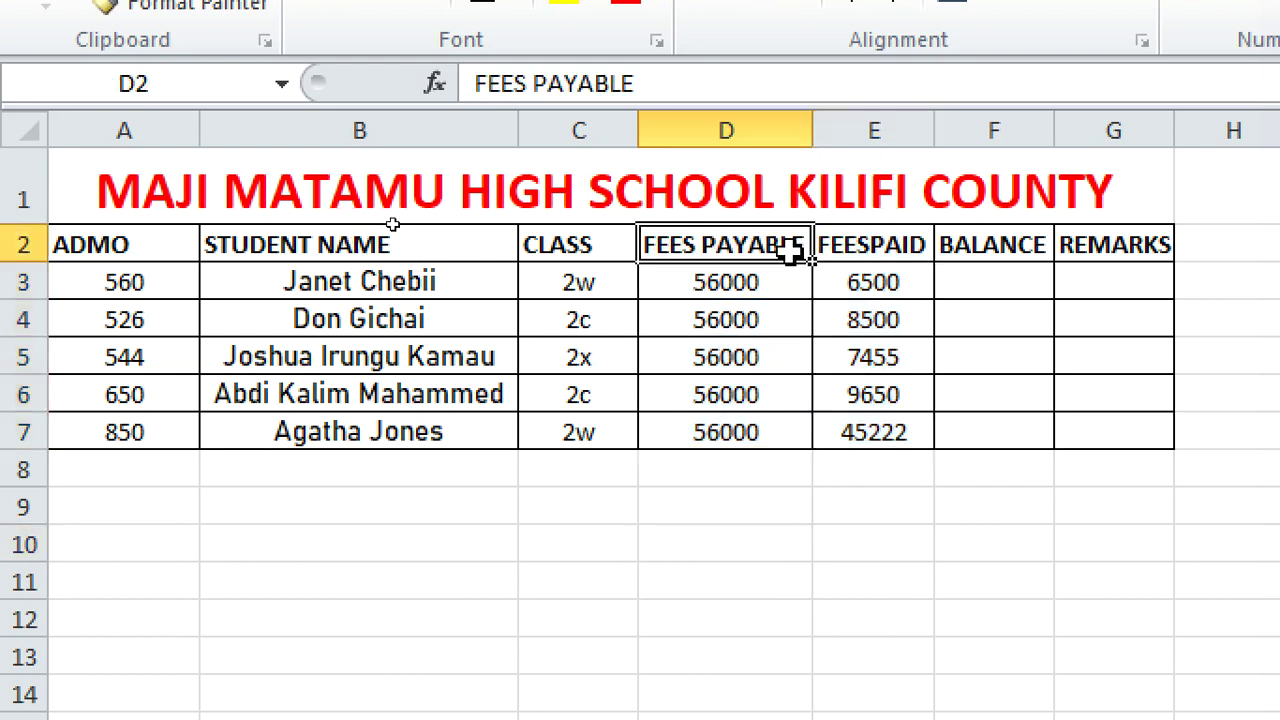
left_click(683, 292)
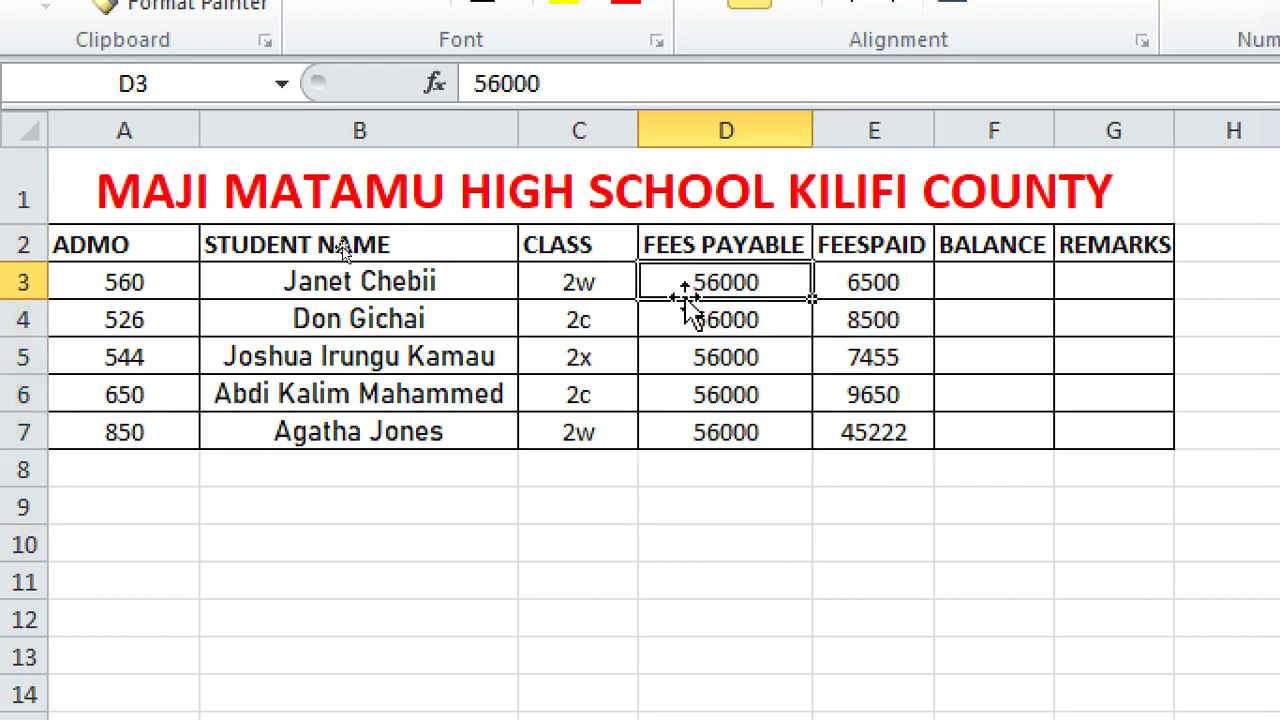
left_click_drag(674, 277, 858, 432)
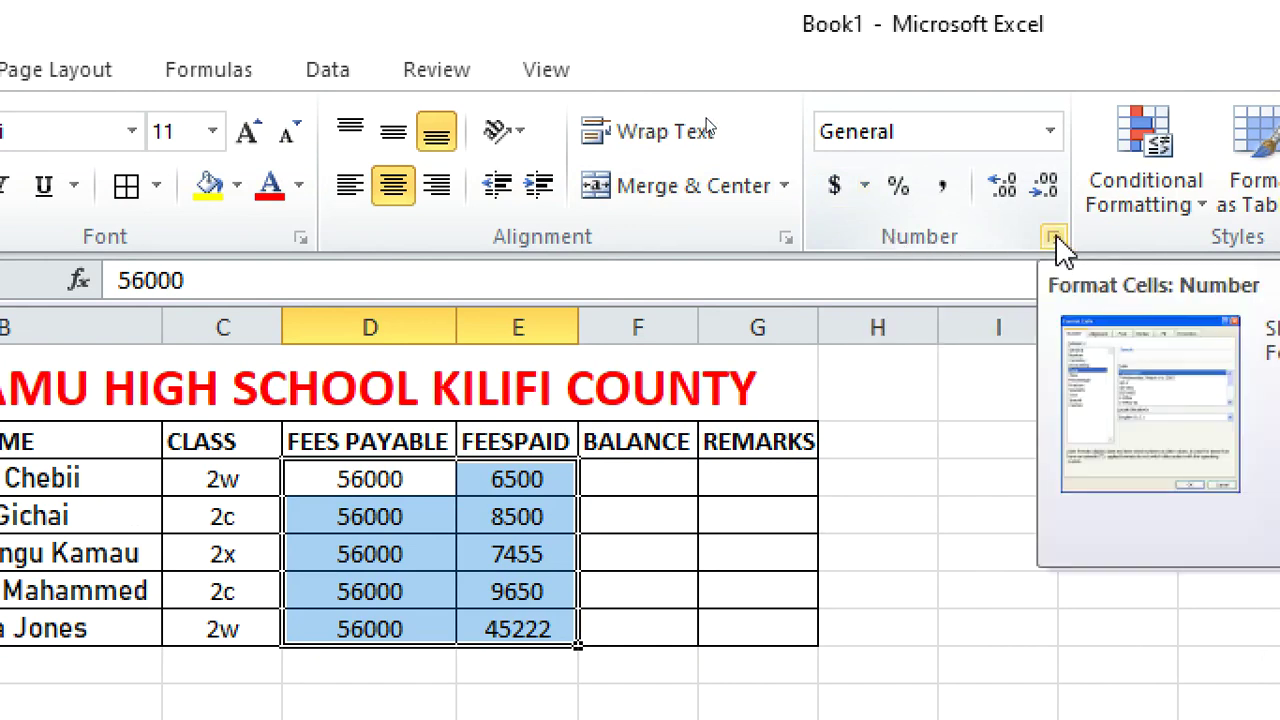
- Format D3:E7 as Accounting with KES, then switch it to $ English (U.S.)
left_click(864, 188)
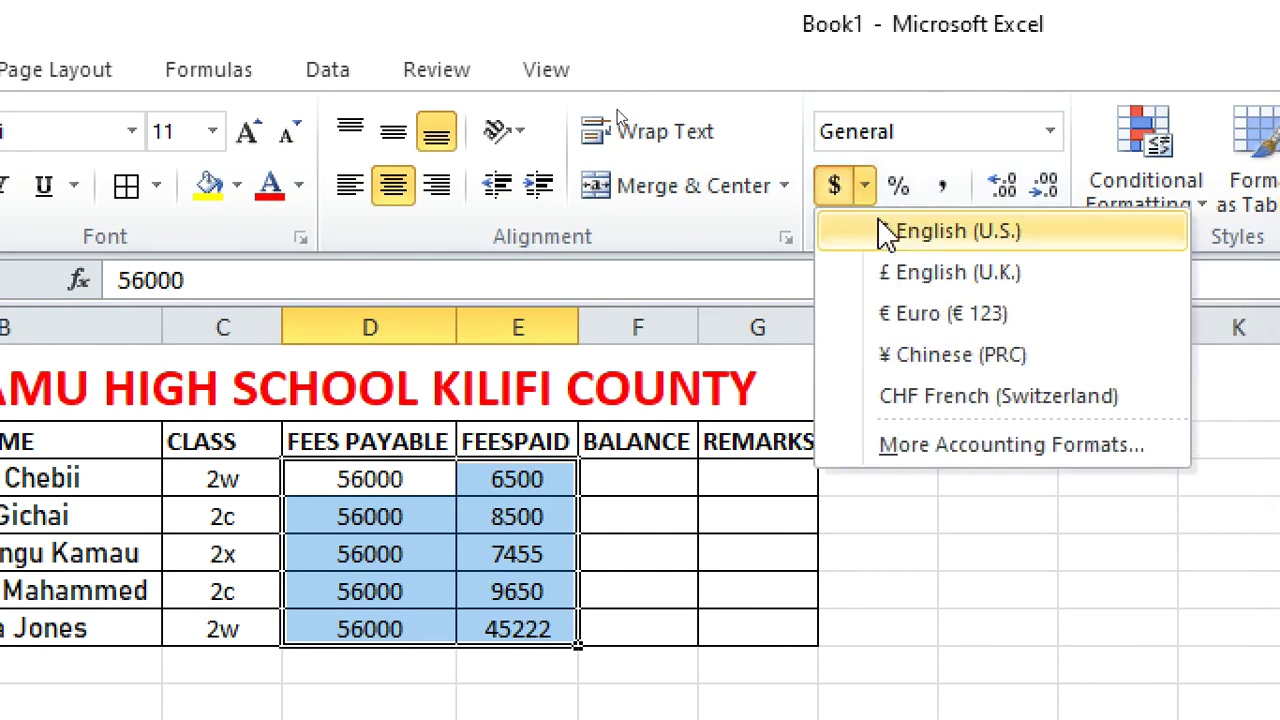
left_click(945, 442)
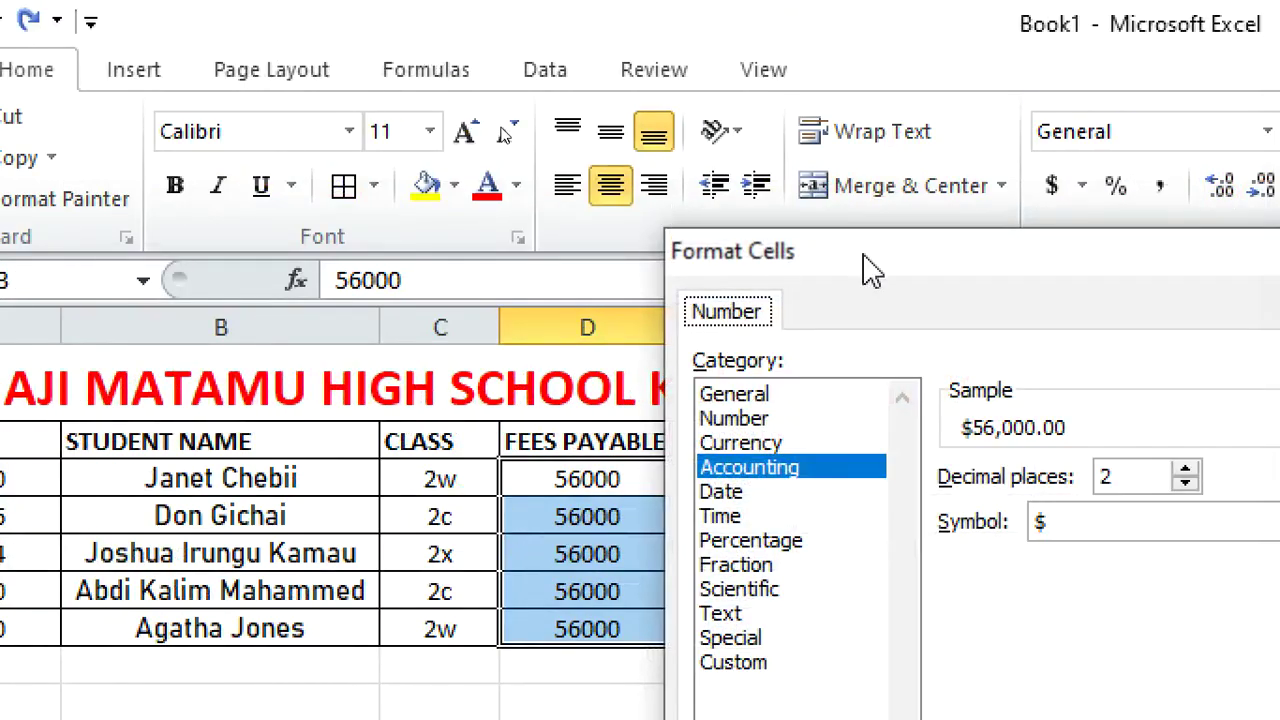
left_click_drag(870, 268, 443, 86)
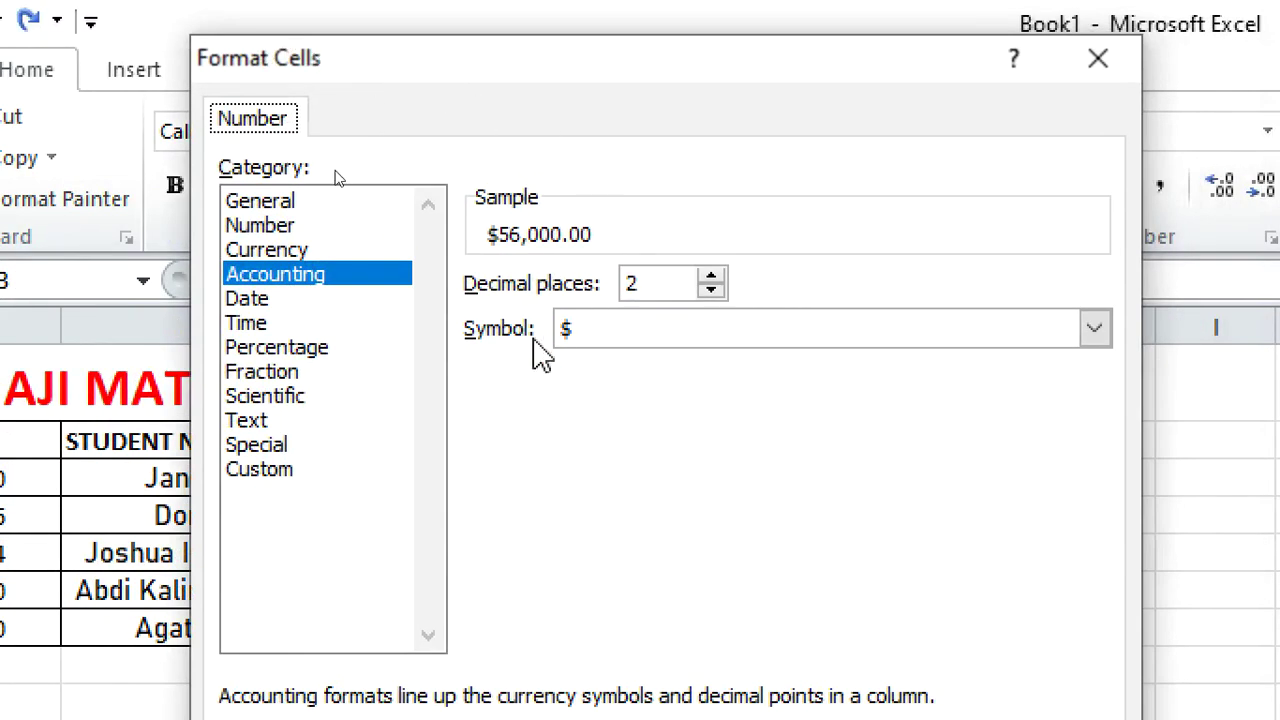
left_click(680, 330)
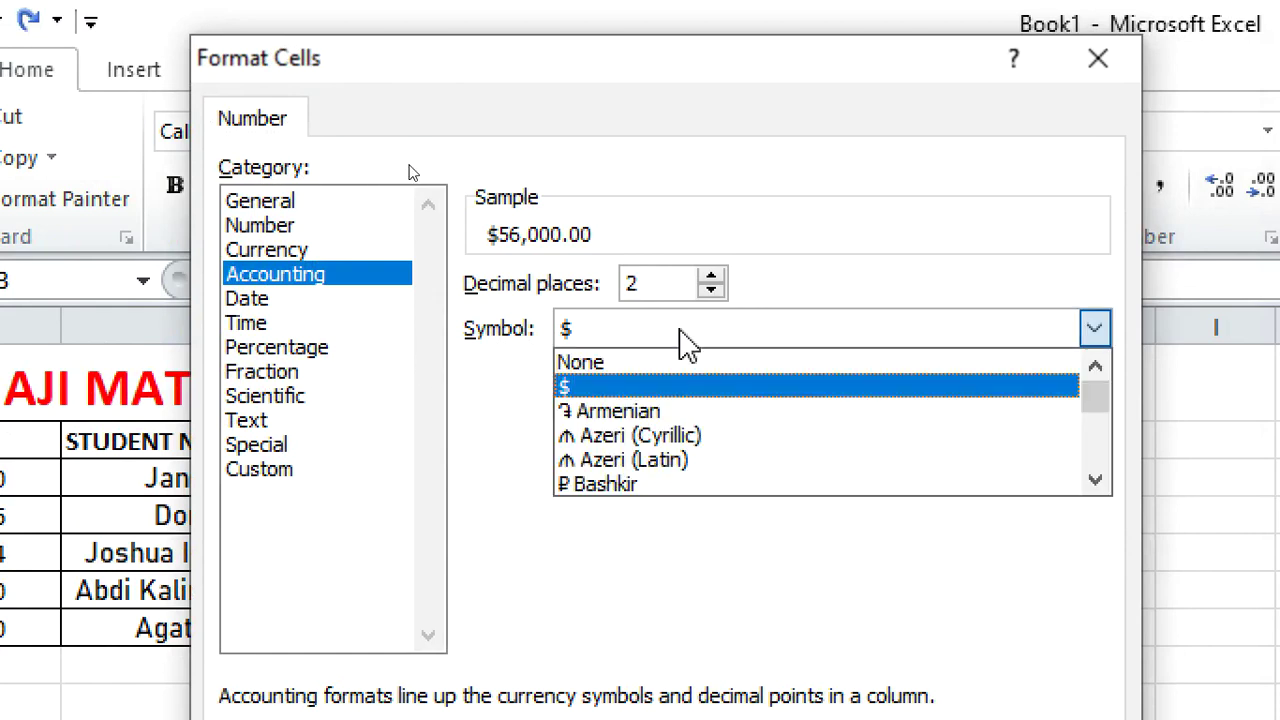
key("k")
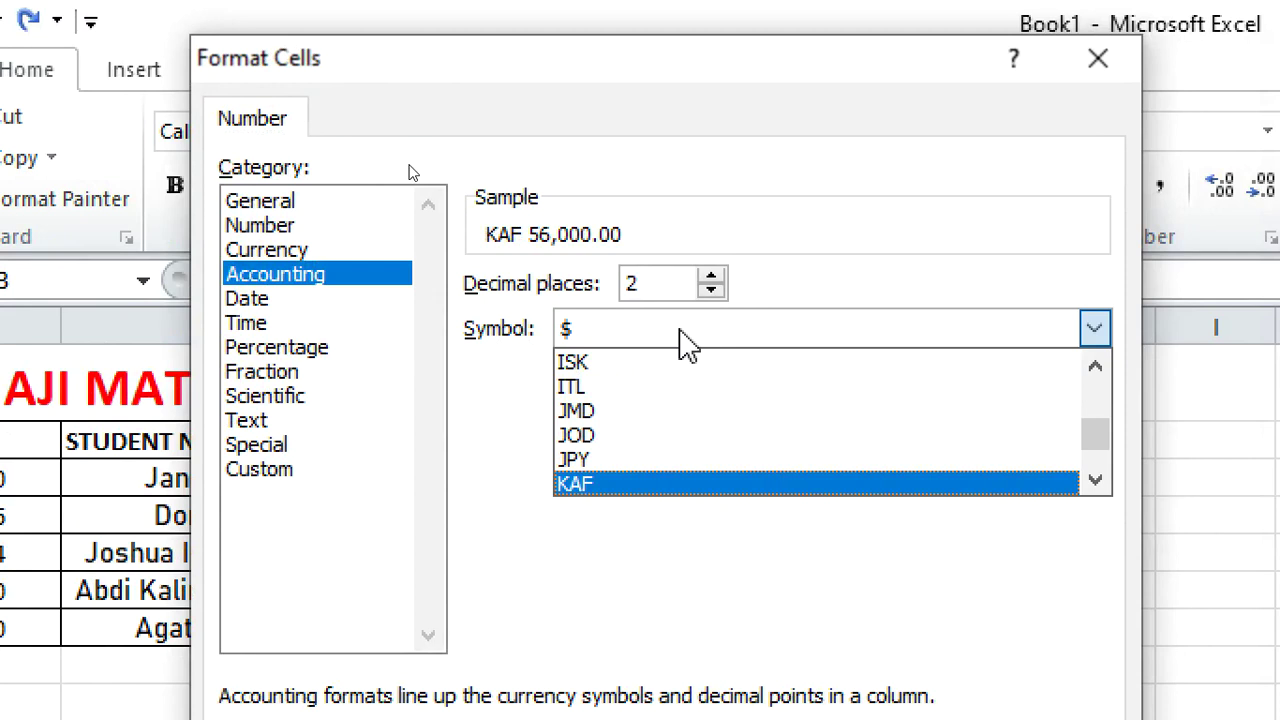
left_click(1095, 481)
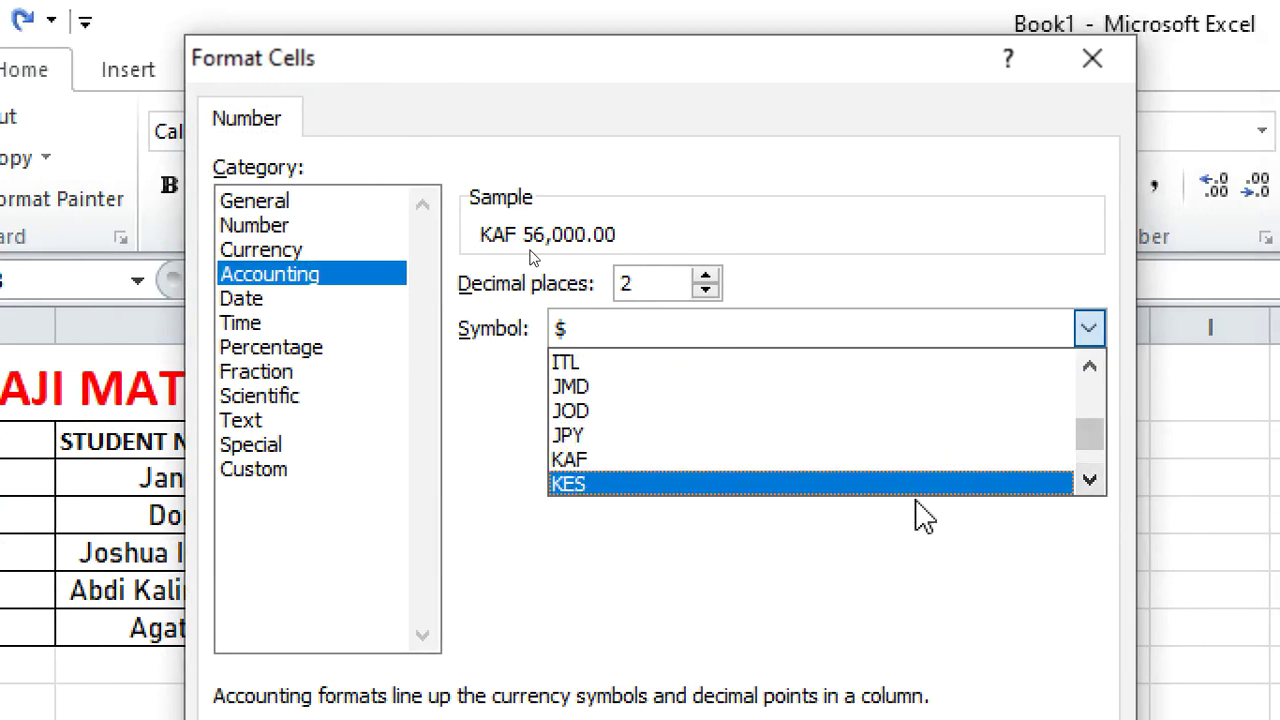
left_click(871, 491)
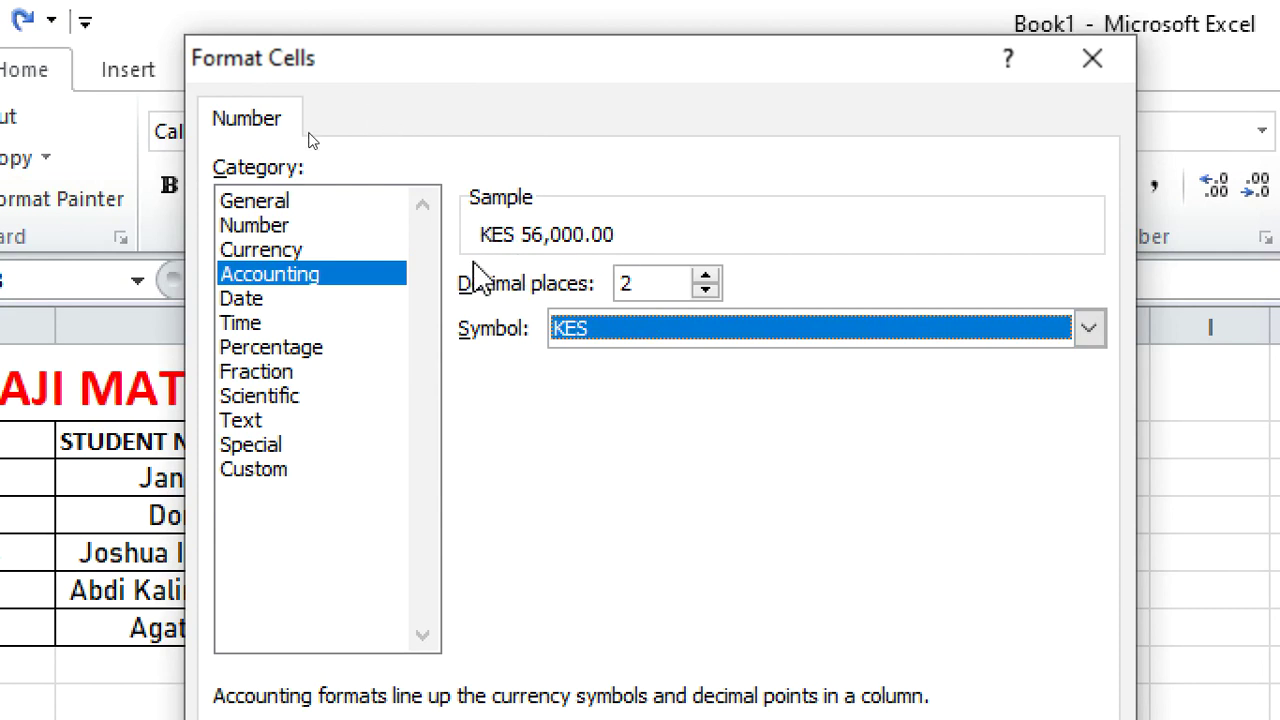
left_click(706, 291)
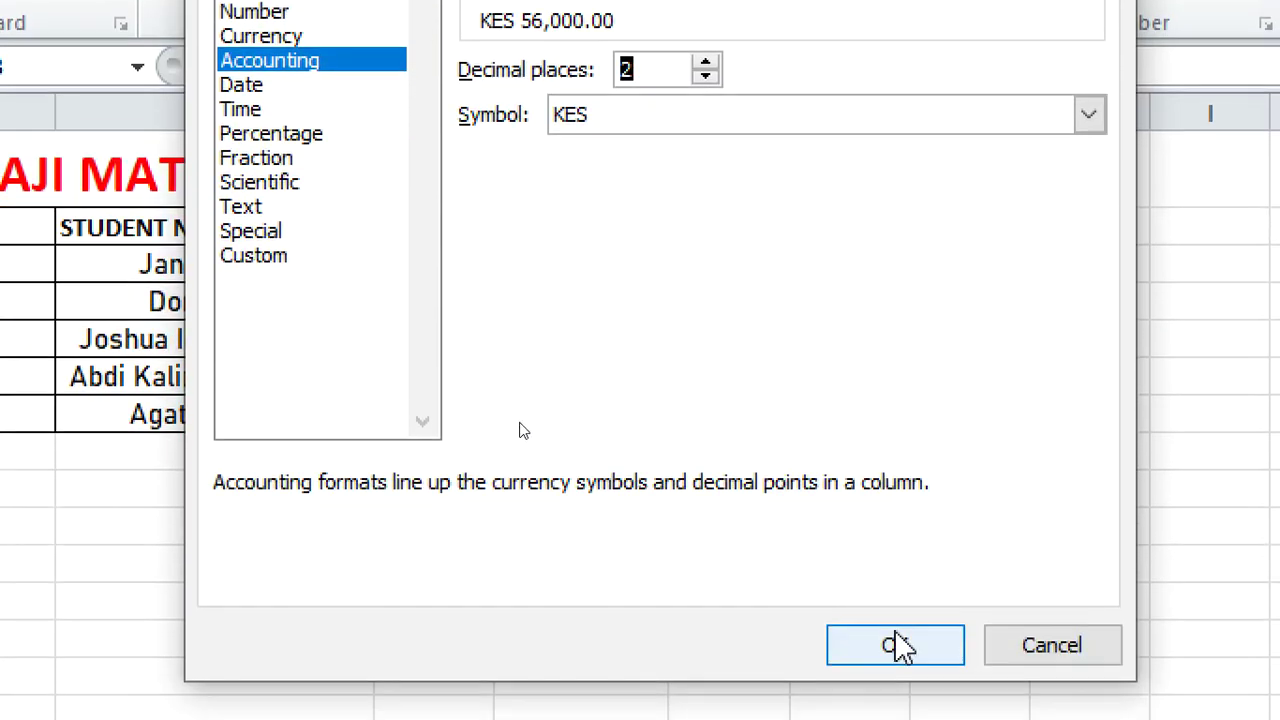
left_click(894, 646)
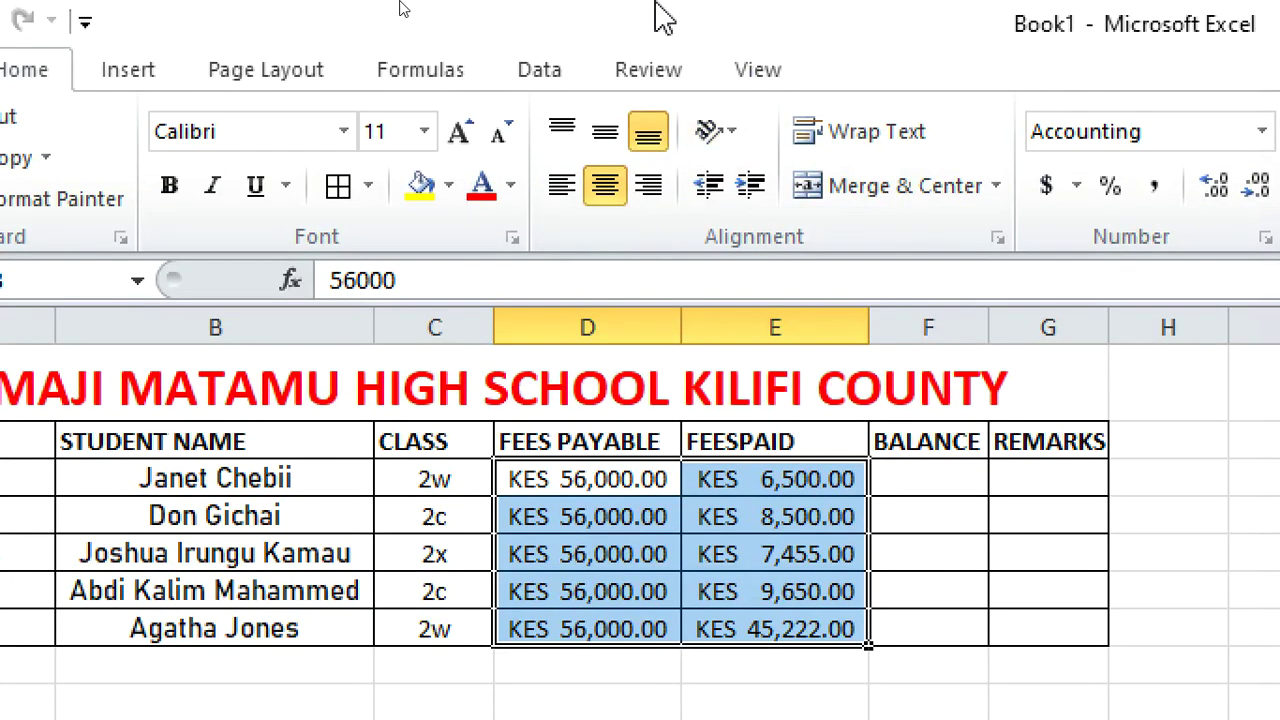
left_click(1076, 186)
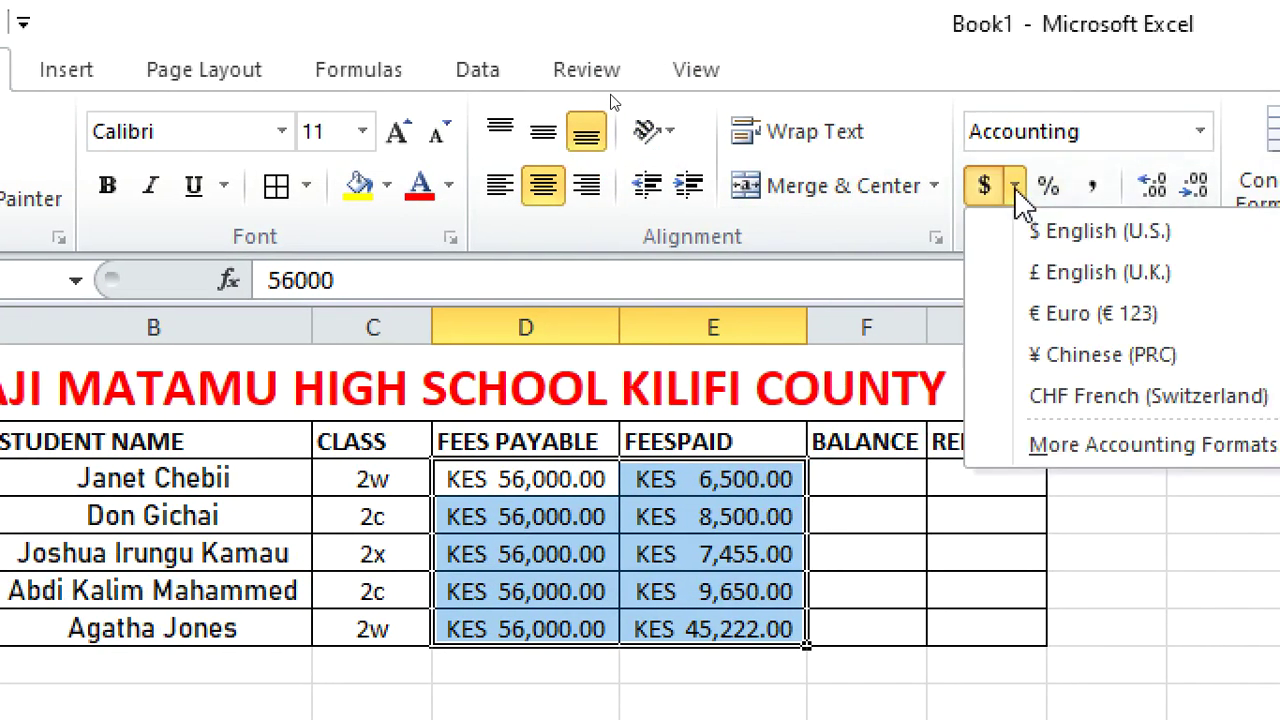
left_click(1097, 232)
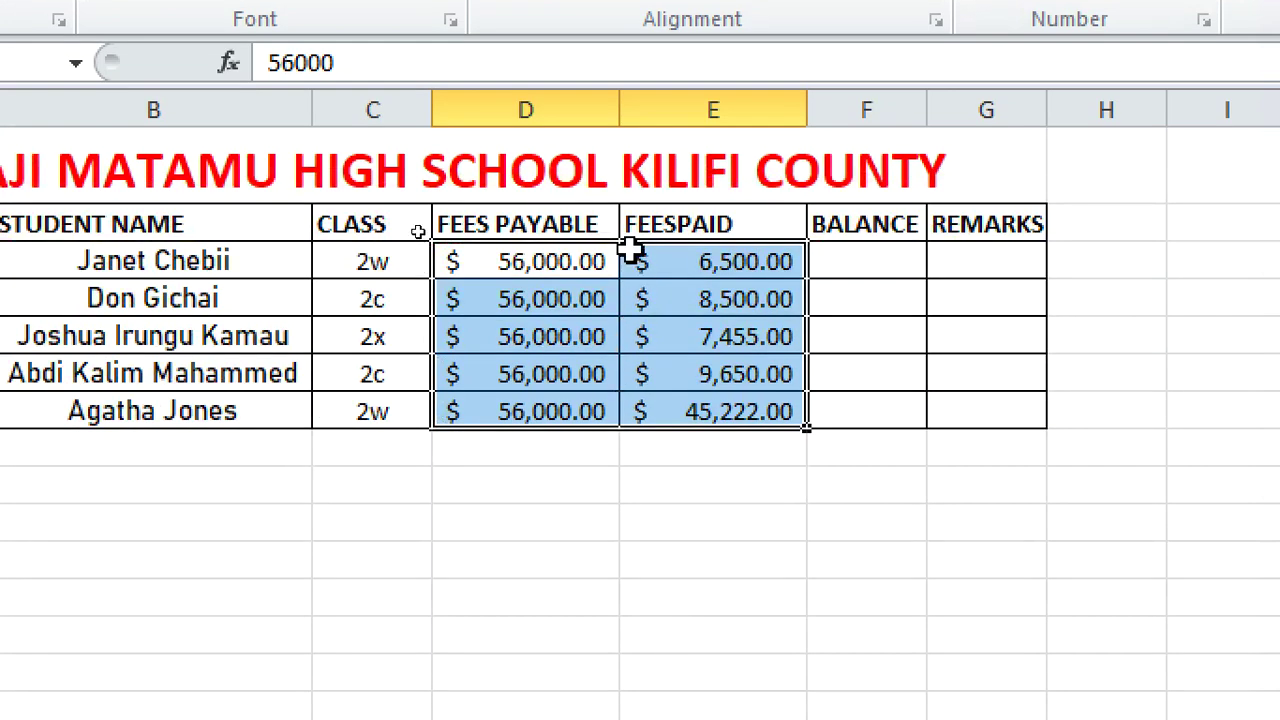
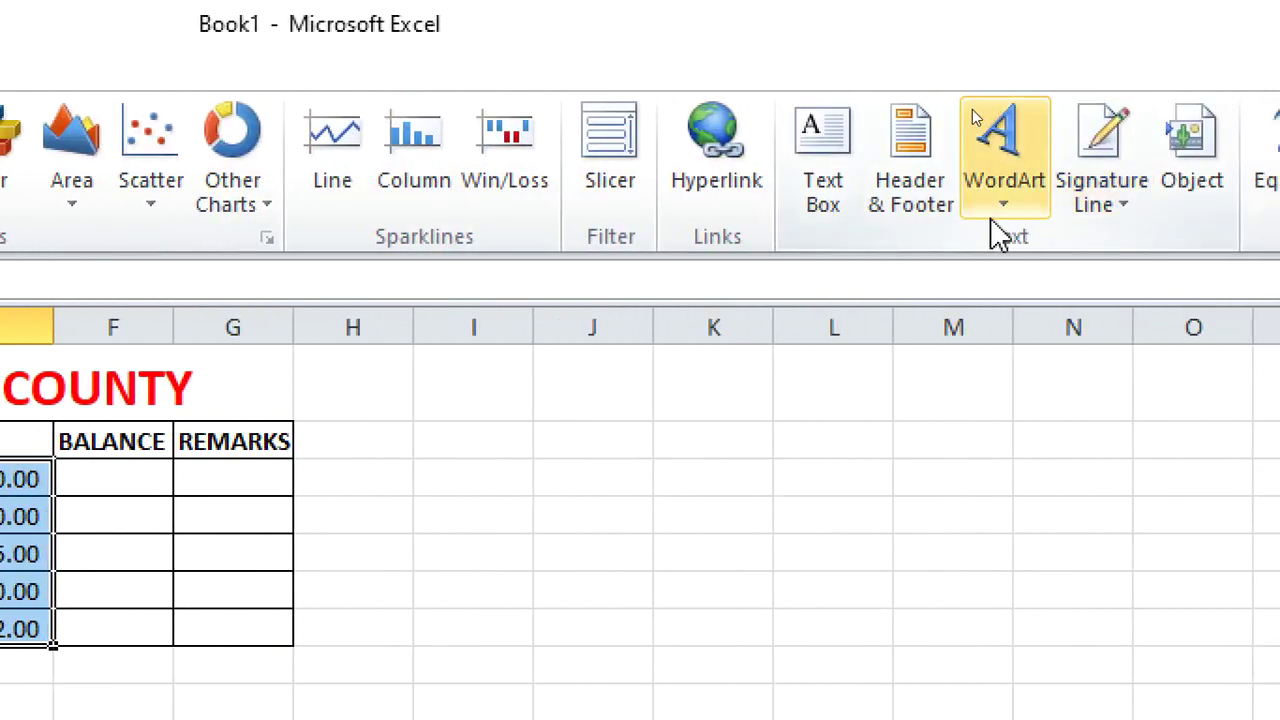
- Add a centred page header reading 'maji matamu high school', correcting the typo
left_click(925, 198)
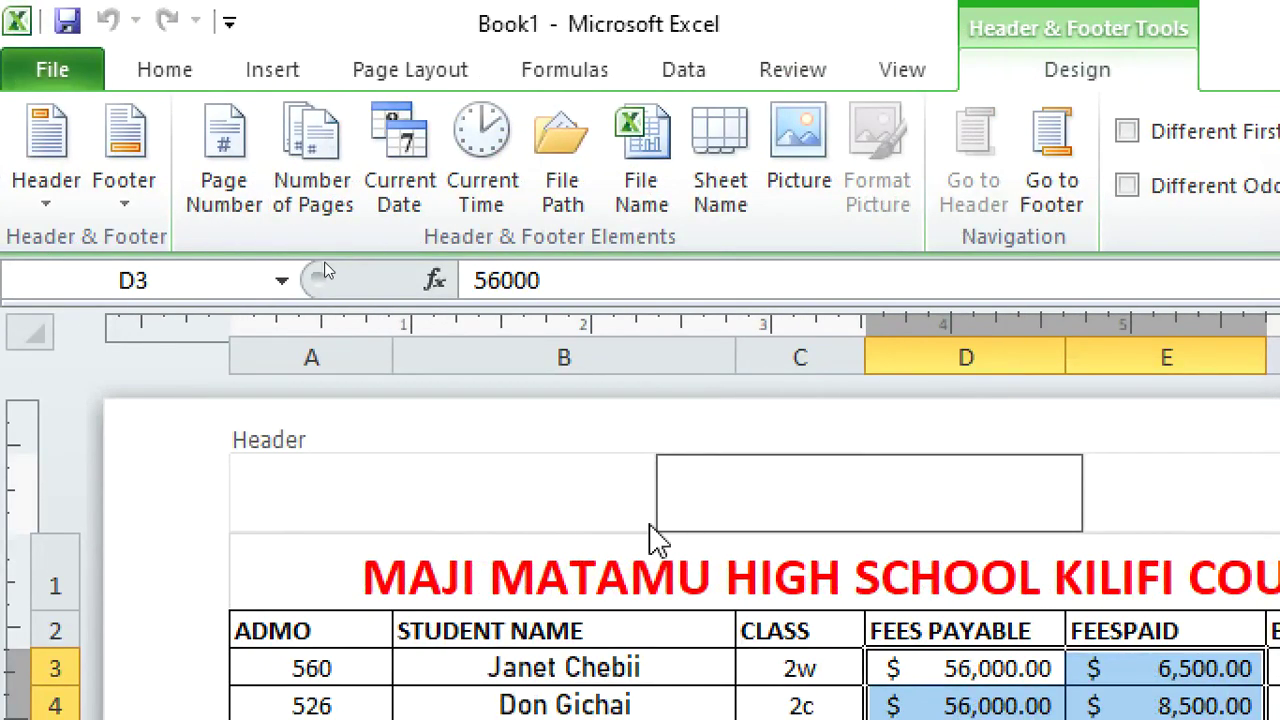
type("maji ma")
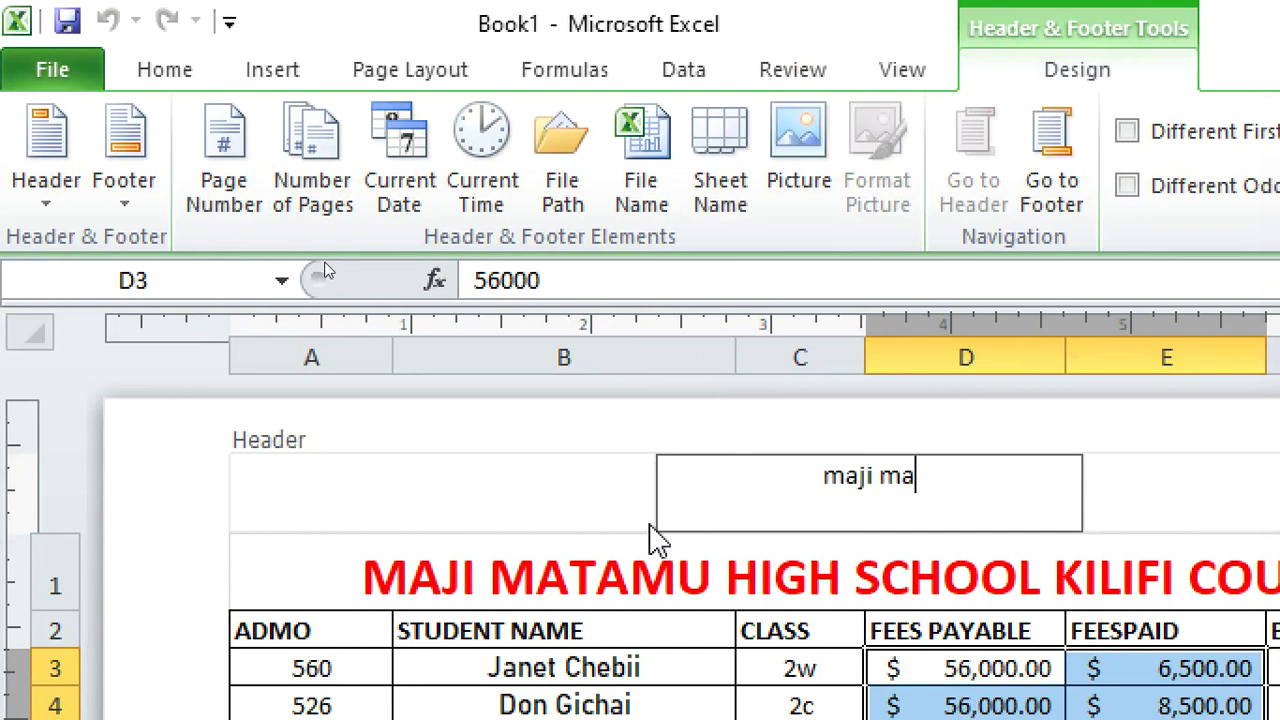
type("tamu hishg")
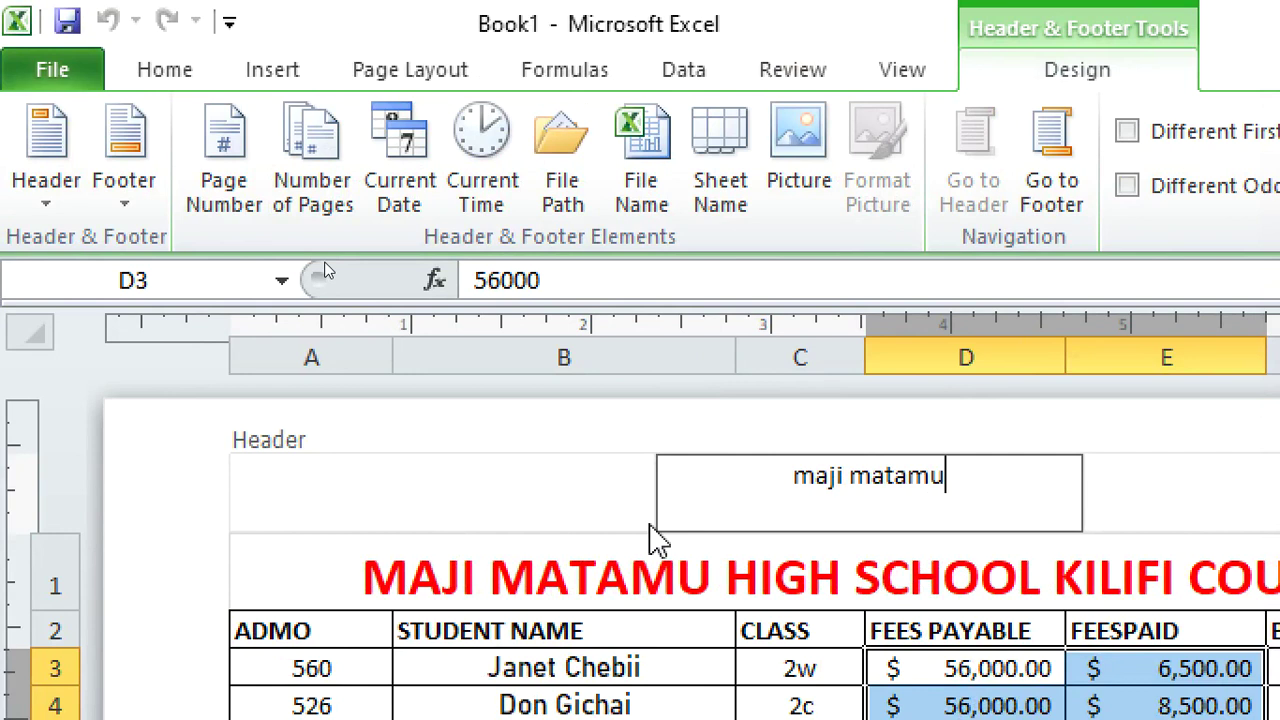
key("BackSpace")
key("BackSpace")
key("BackSpace")
key("BackSpace")
type("gh school")
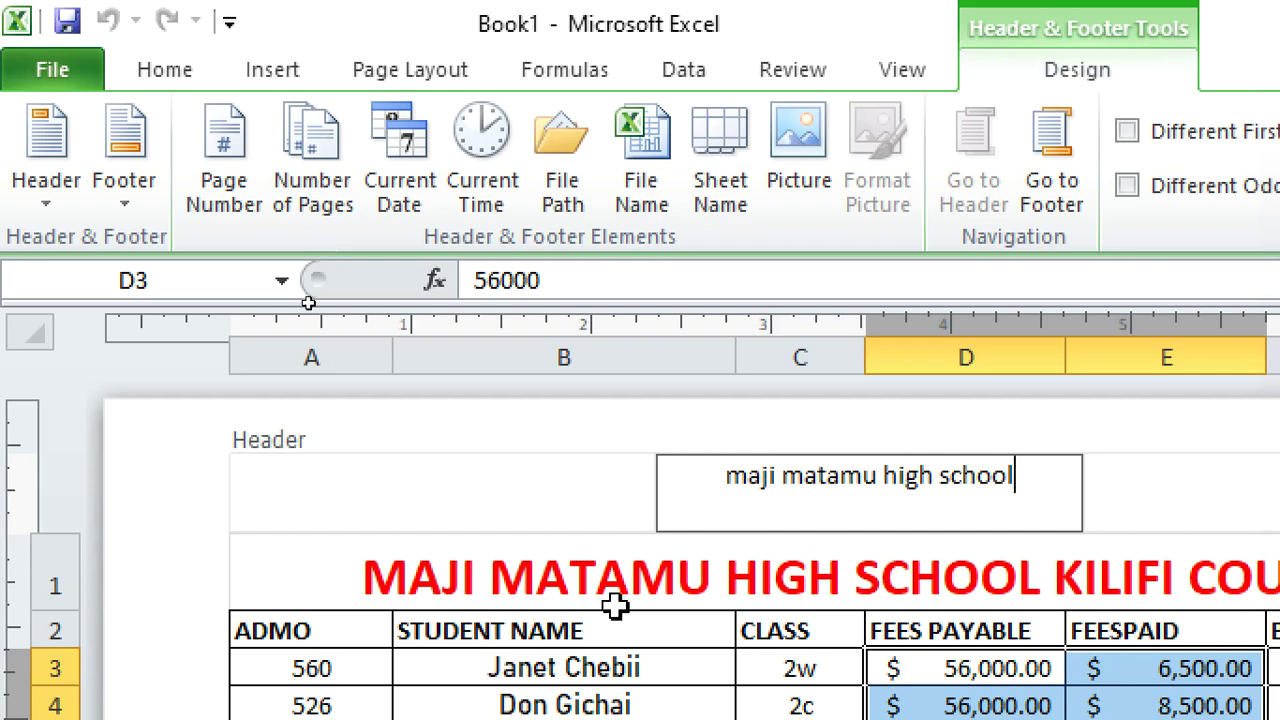
- Enter 'this is my footer' in the centre section of the page footer
left_click(1052, 192)
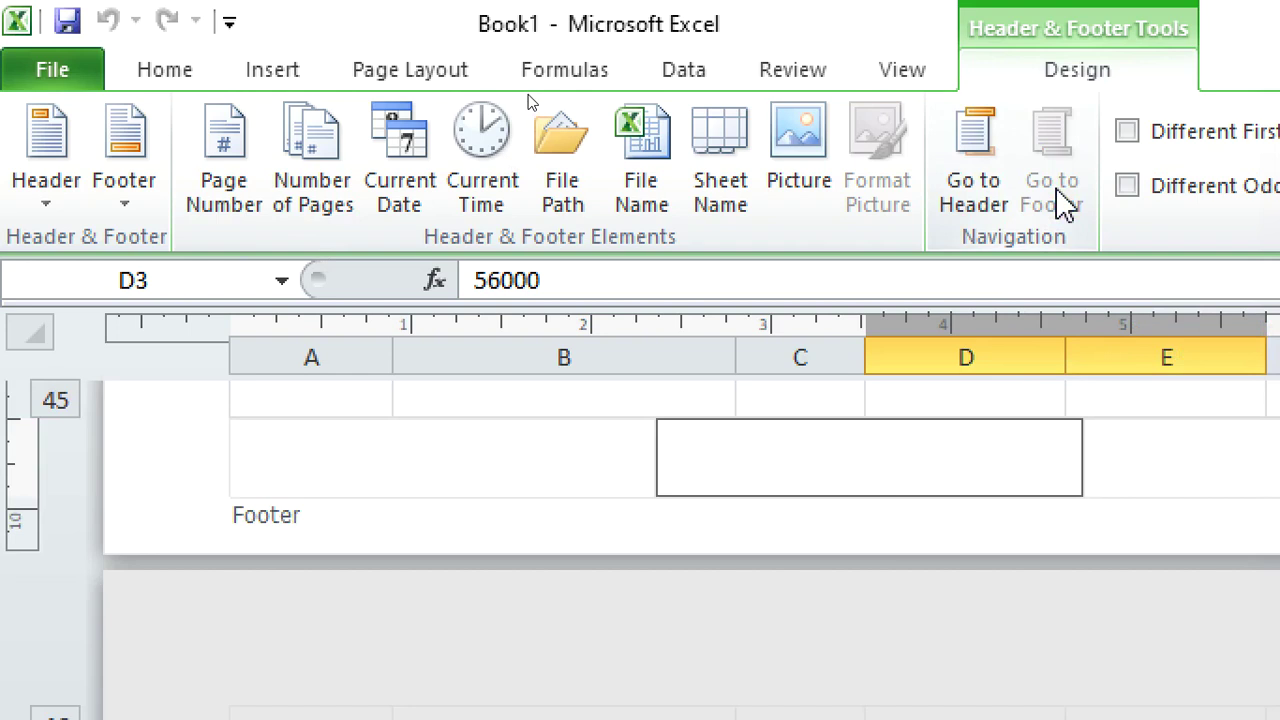
type("this is m")
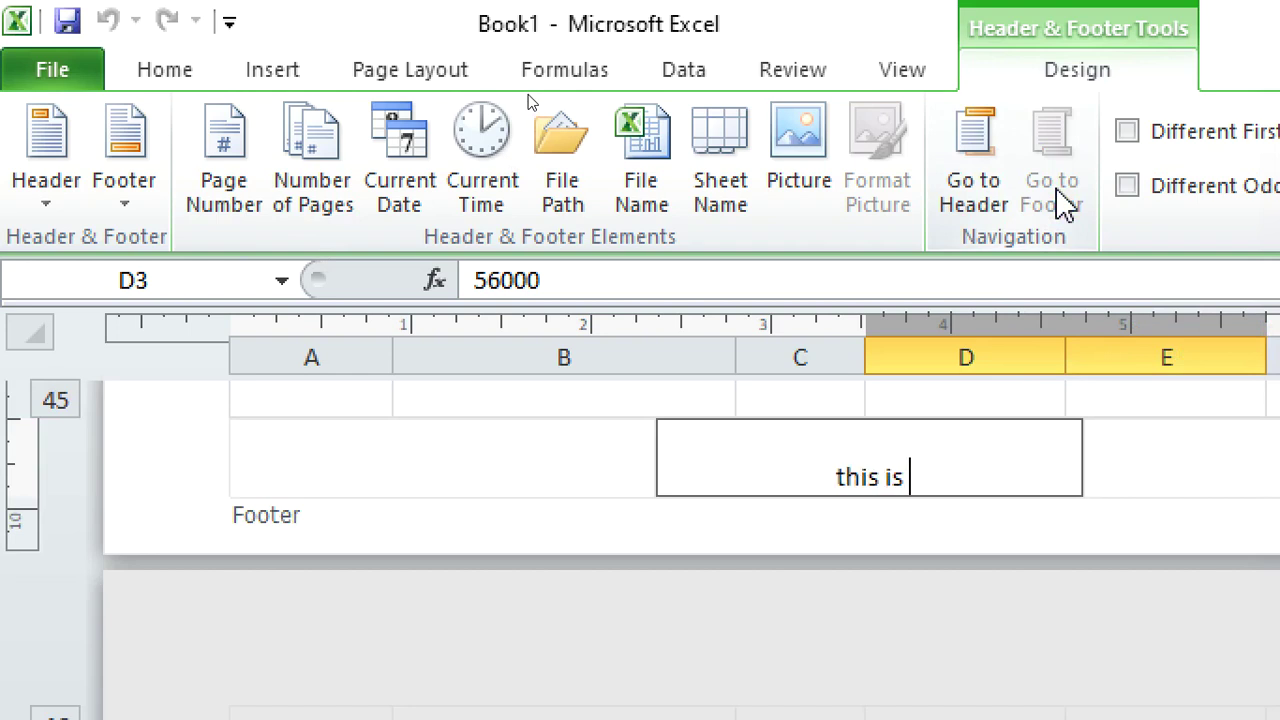
type("y footer")
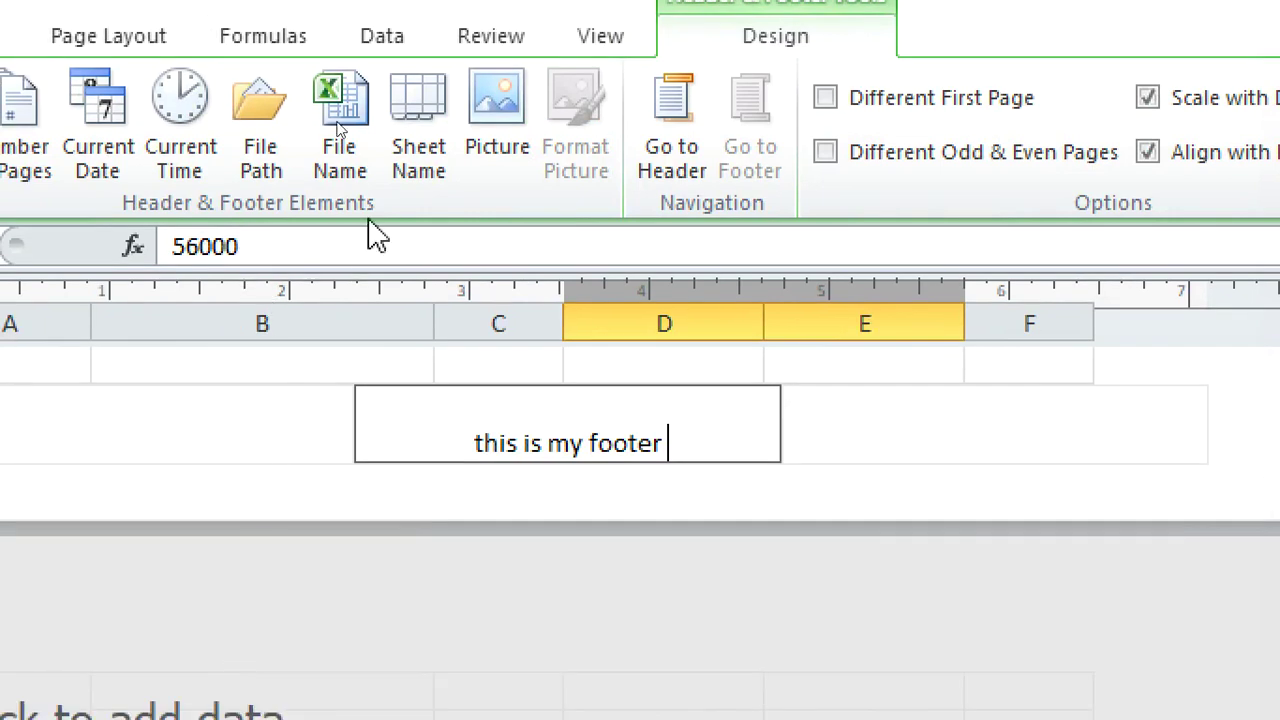
- Leave footer editing and review the headed fee table spread across two printed pages
left_click(662, 366)
scroll(823, 380, "down", 3)
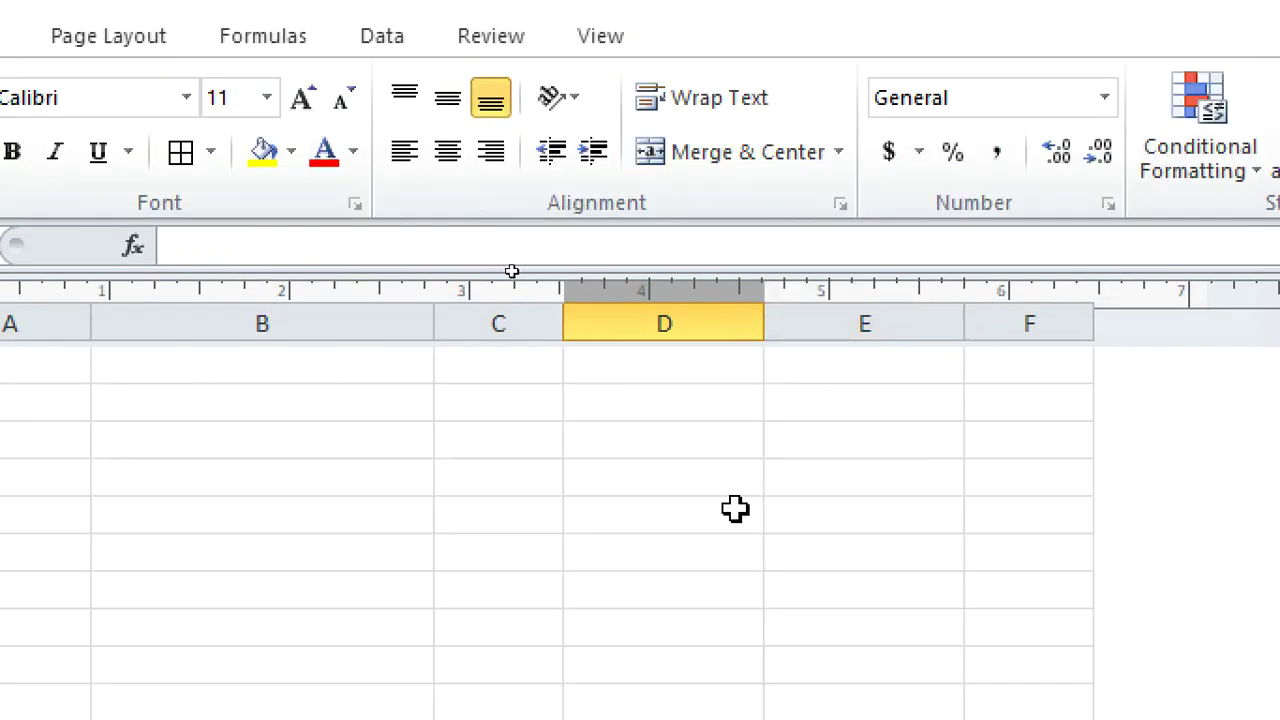
scroll(621, 482, "up", 5)
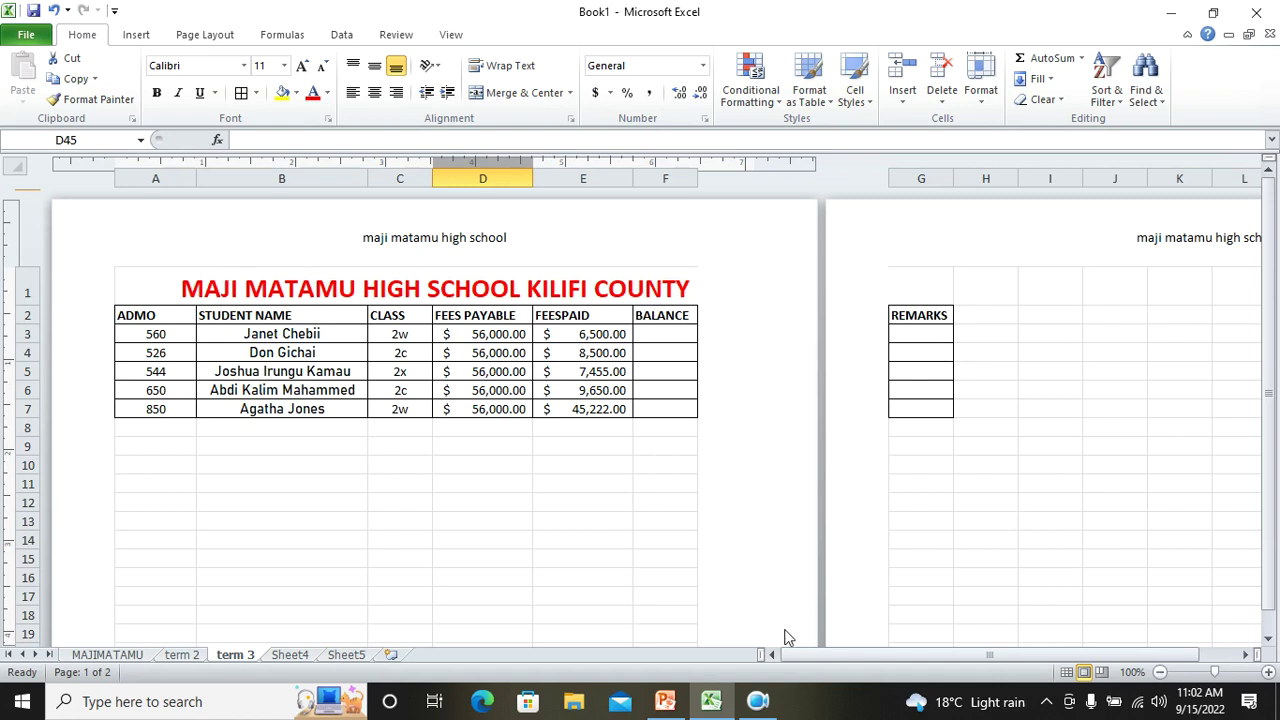
left_click(758, 701)
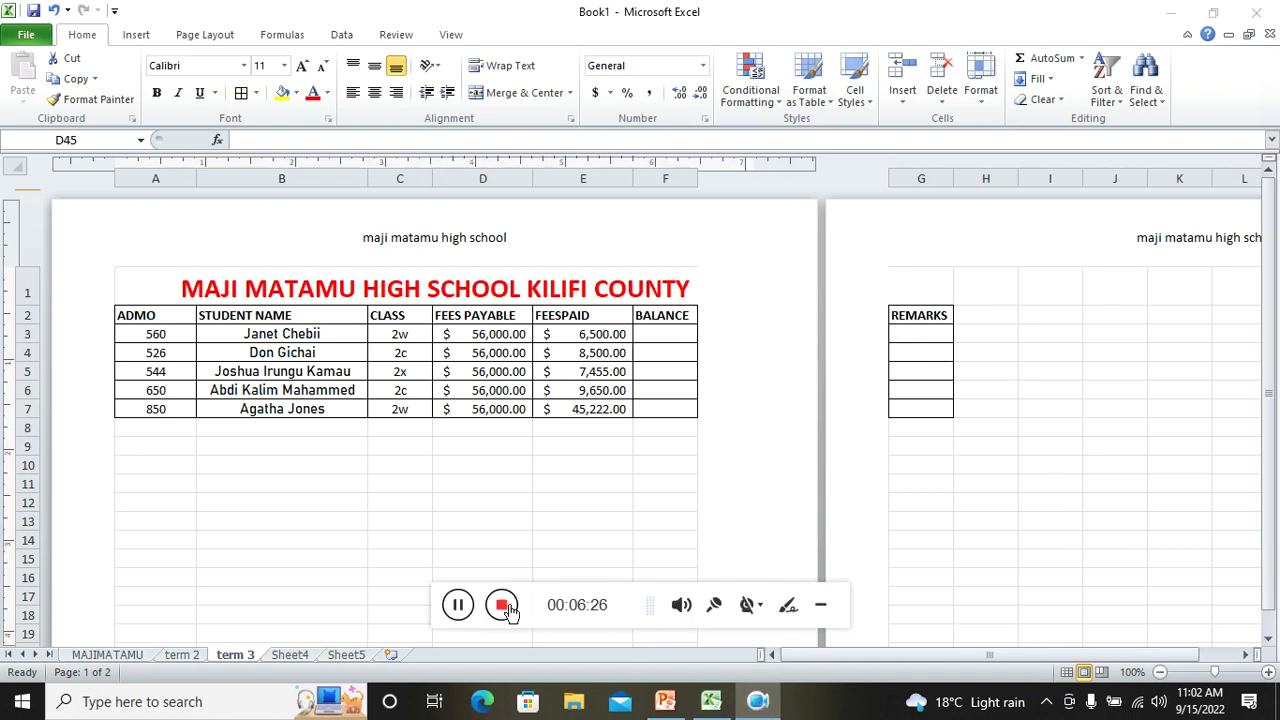